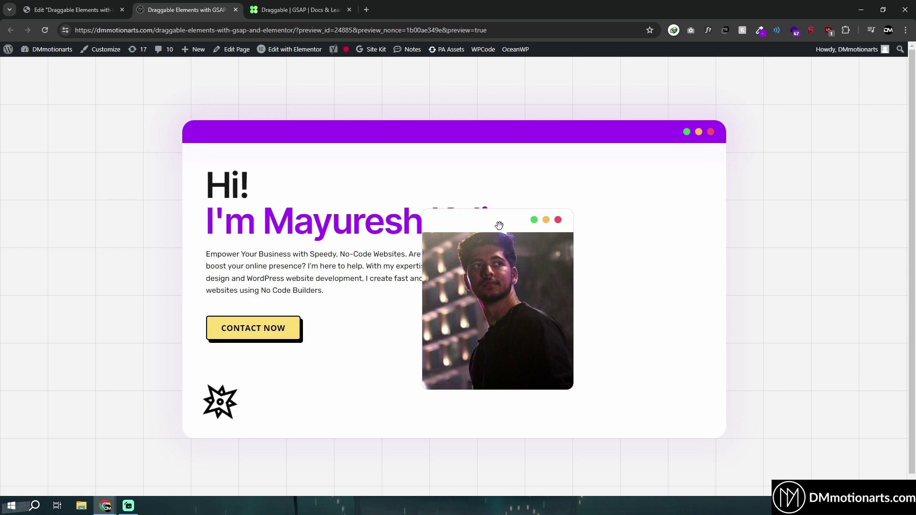
Drag the hero photo card around by its top bar and leave it on the hero's right side.
{"action": "left_click_drag", "start_coordinate": [499, 227], "coordinate": [624, 229]}
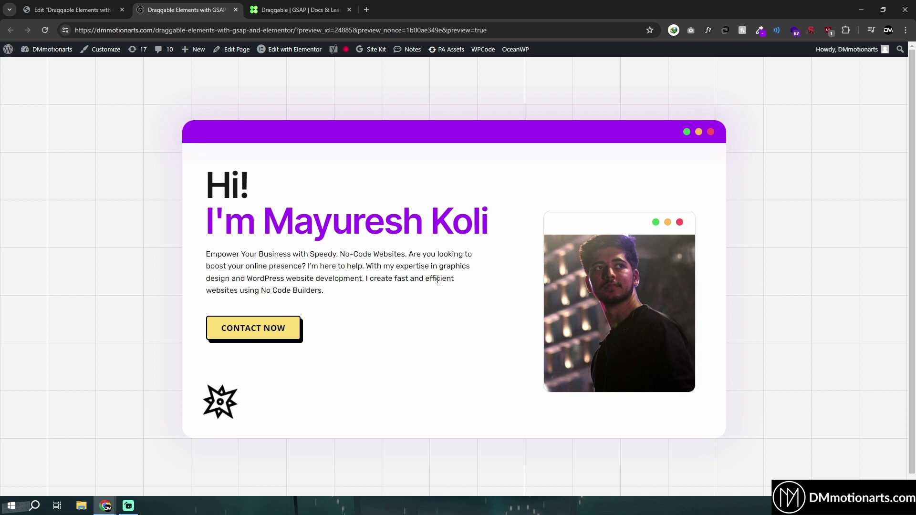
{"action": "left_click_drag", "start_coordinate": [598, 297], "coordinate": [578, 285]}
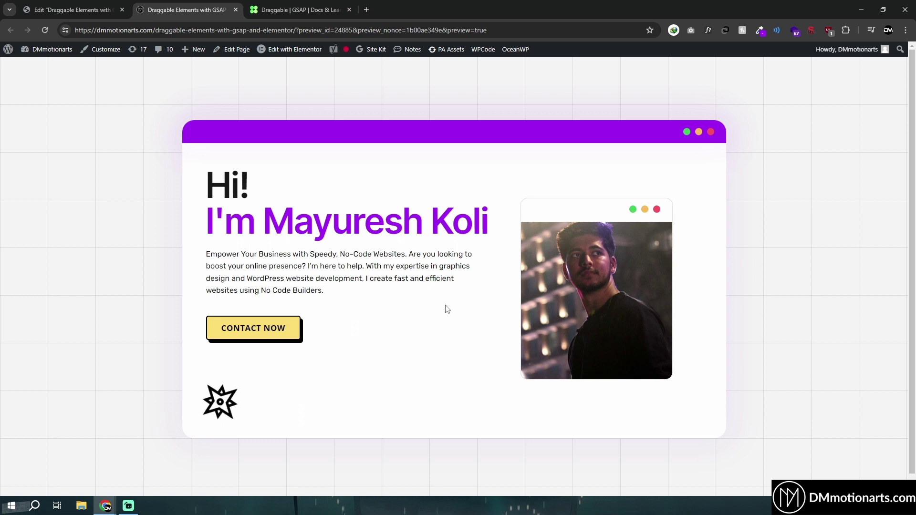
{"action": "left_click_drag", "start_coordinate": [589, 313], "coordinate": [575, 280]}
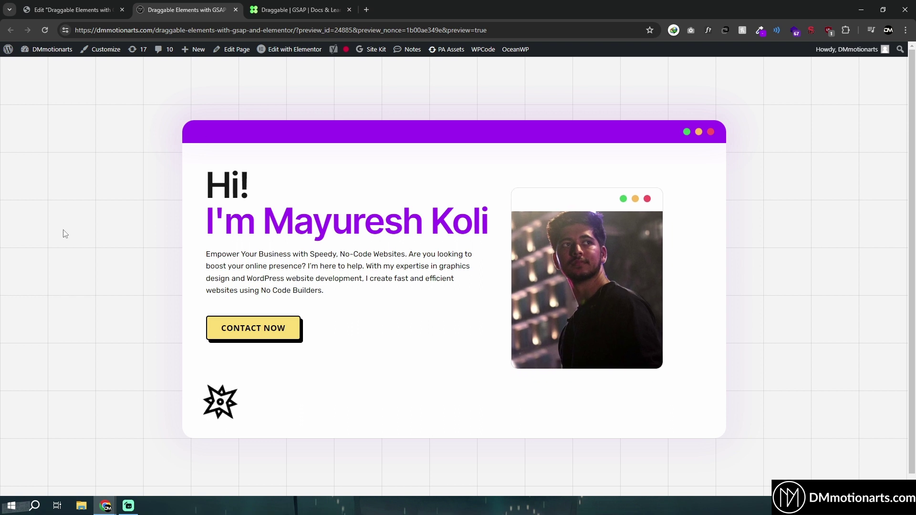
{"action": "mouse_move", "coordinate": [574, 330]}
{"action": "left_mouse_down"}
{"action": "mouse_move", "coordinate": [548, 399]}
{"action": "mouse_move", "coordinate": [638, 321]}
{"action": "mouse_move", "coordinate": [597, 350]}
{"action": "mouse_move", "coordinate": [444, 322]}
{"action": "mouse_move", "coordinate": [585, 334]}
{"action": "mouse_move", "coordinate": [411, 409]}
{"action": "mouse_move", "coordinate": [484, 272]}
{"action": "mouse_move", "coordinate": [580, 346]}
{"action": "left_mouse_up"}
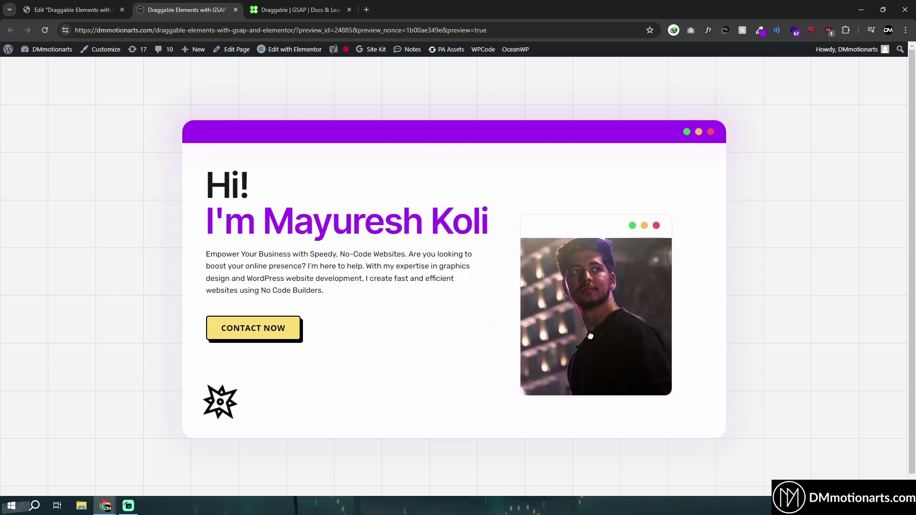
{"action": "scroll", "coordinate": [233, 275], "scroll_direction": "down", "scroll_amount": 1}
{"action": "scroll", "coordinate": [232, 274], "scroll_direction": "up", "scroll_amount": 1}
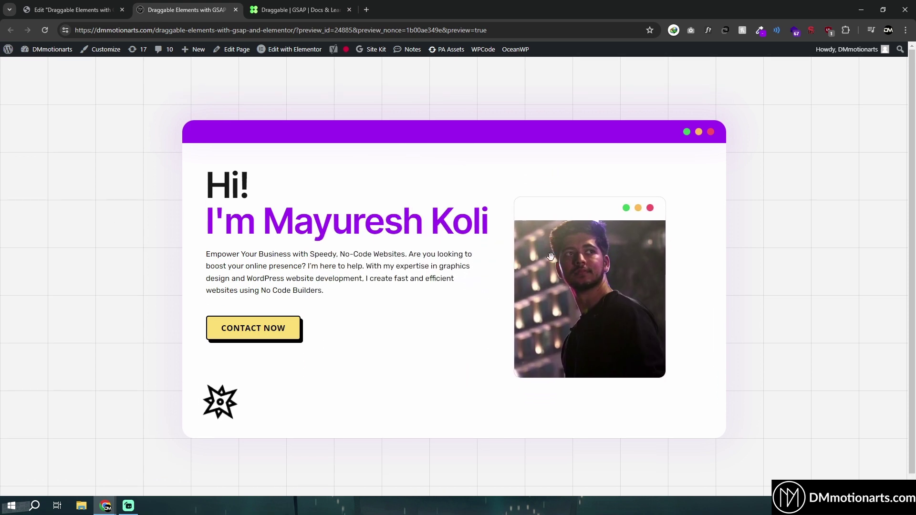
{"action": "scroll", "coordinate": [442, 264], "scroll_direction": "down", "scroll_amount": 1}
{"action": "scroll", "coordinate": [442, 264], "scroll_direction": "up", "scroll_amount": 1}
{"action": "left_click_drag", "start_coordinate": [569, 264], "coordinate": [596, 245]}
Bring up the GSAP Draggable documentation page and select its title text.
{"action": "left_click", "coordinate": [271, 10]}
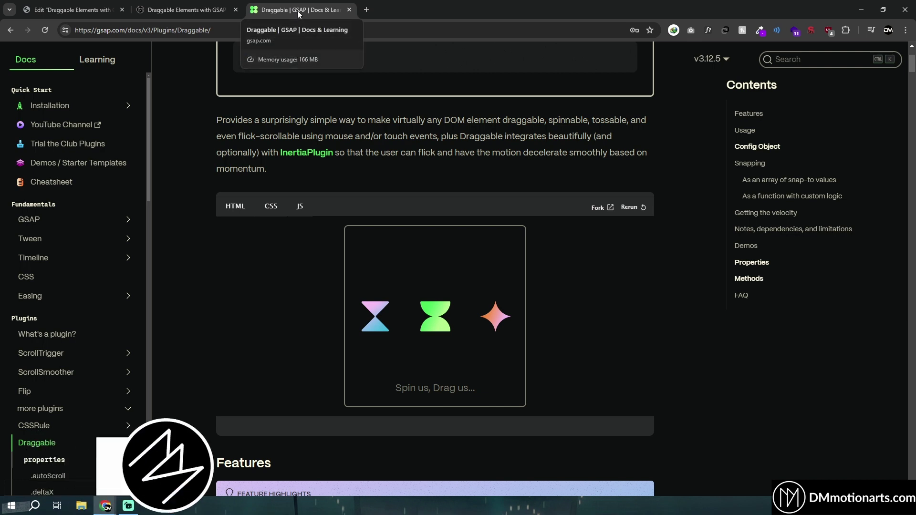
{"action": "mouse_move", "coordinate": [129, 5]}
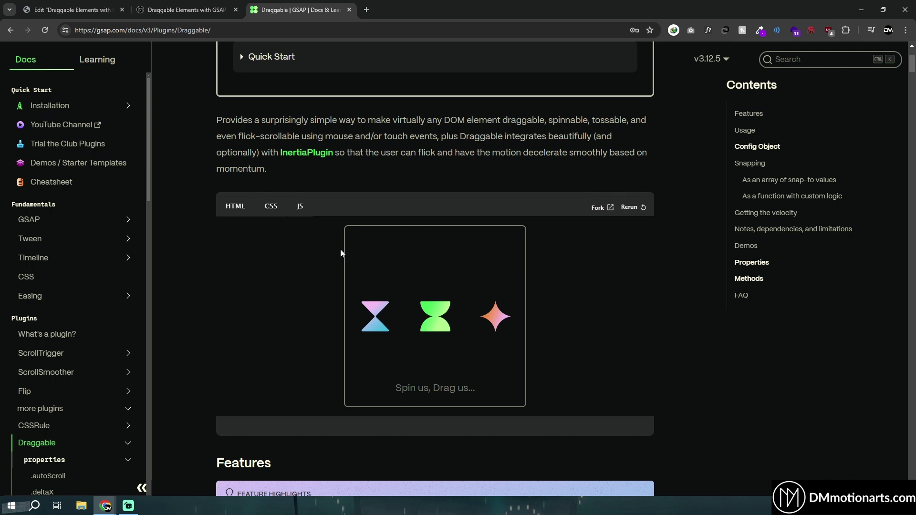
{"action": "scroll", "coordinate": [296, 187], "scroll_direction": "up", "scroll_amount": 3}
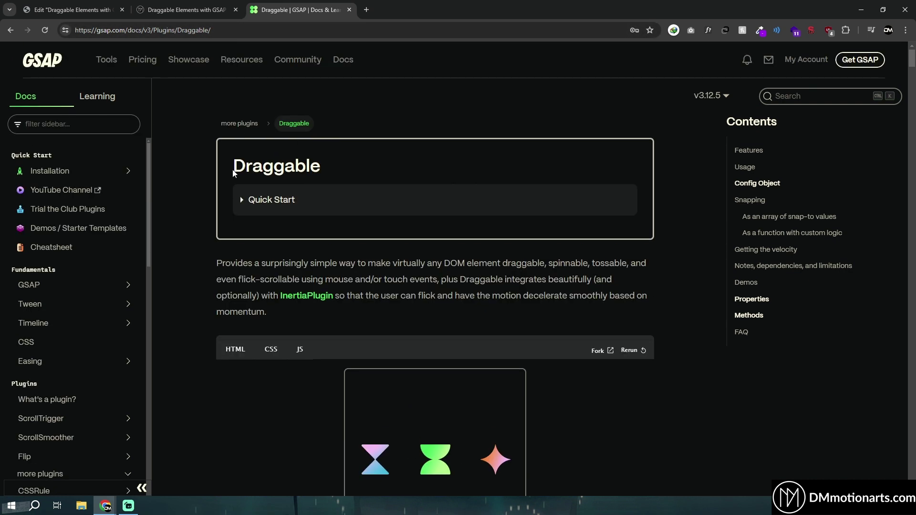
{"action": "left_click_drag", "start_coordinate": [234, 166], "coordinate": [327, 169]}
{"action": "left_click", "coordinate": [284, 171]}
{"action": "scroll", "coordinate": [334, 174], "scroll_direction": "down", "scroll_amount": 4}
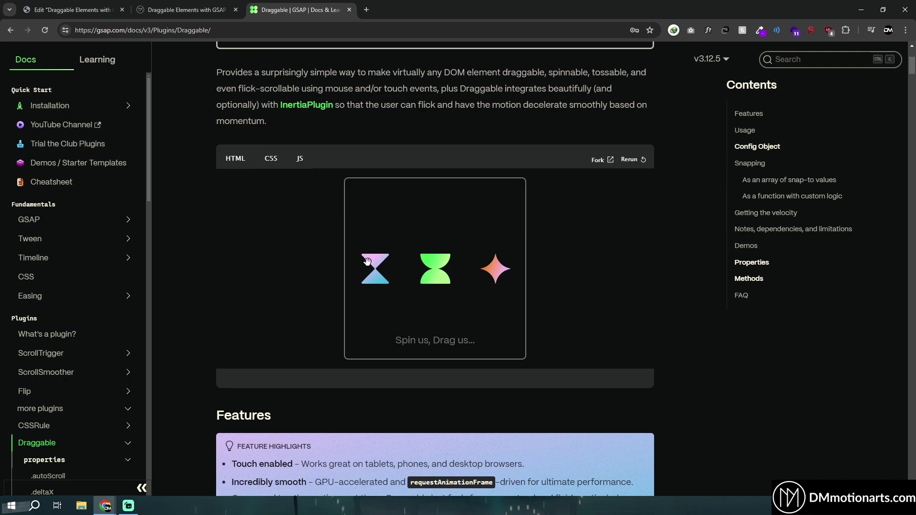
Slide the hourglass, spin the green shape, and throw the pink star around the demo box.
{"action": "mouse_move", "coordinate": [368, 259]}
{"action": "left_mouse_down"}
{"action": "mouse_move", "coordinate": [360, 284]}
{"action": "mouse_move", "coordinate": [376, 278]}
{"action": "mouse_move", "coordinate": [366, 270]}
{"action": "left_mouse_up"}
{"action": "left_click_drag", "start_coordinate": [438, 261], "coordinate": [449, 292]}
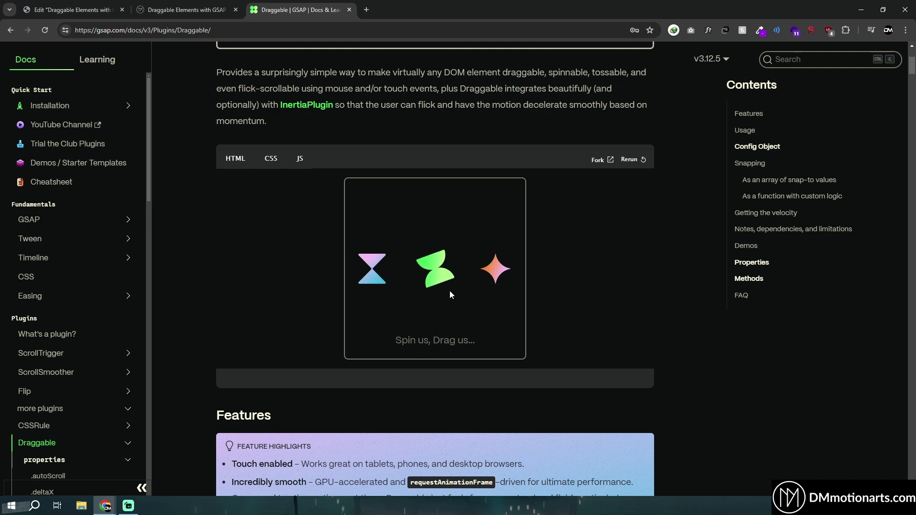
{"action": "left_click_drag", "start_coordinate": [498, 275], "coordinate": [472, 255]}
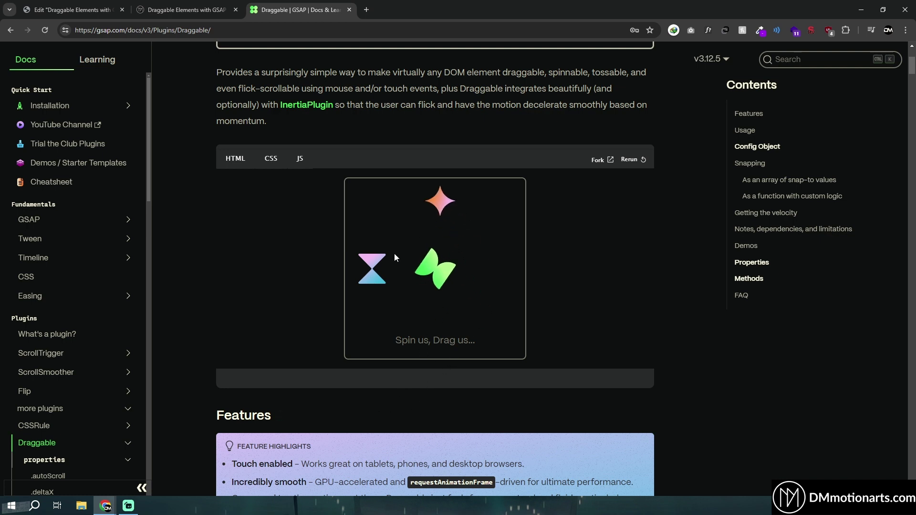
{"action": "left_click_drag", "start_coordinate": [434, 197], "coordinate": [420, 334]}
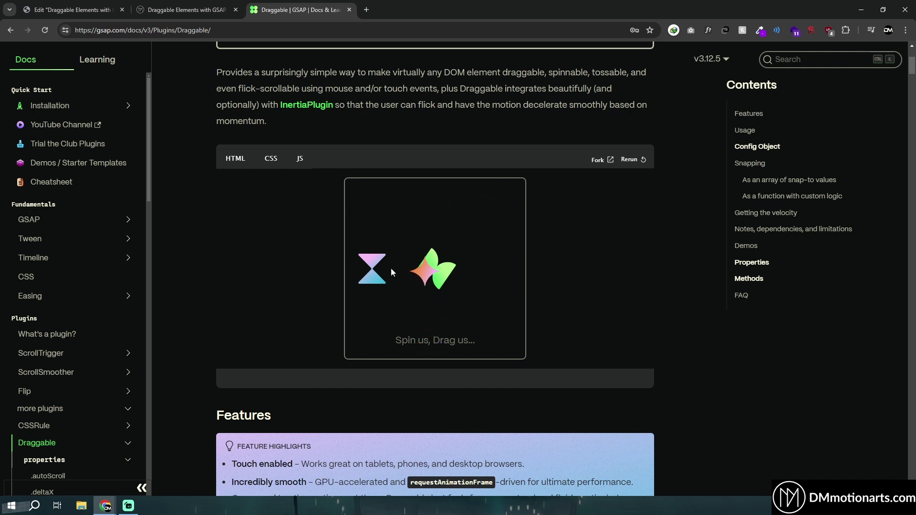
{"action": "left_click_drag", "start_coordinate": [420, 274], "coordinate": [404, 229]}
{"action": "left_click_drag", "start_coordinate": [397, 188], "coordinate": [498, 301]}
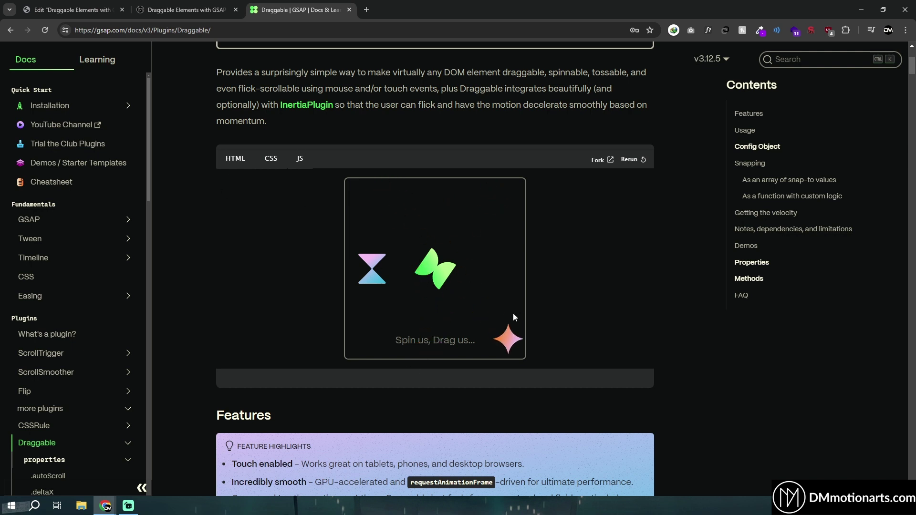
{"action": "left_click_drag", "start_coordinate": [508, 337], "coordinate": [406, 271]}
Keep flicking the pink star between the demo box's corners and centre.
{"action": "left_click_drag", "start_coordinate": [400, 193], "coordinate": [370, 277]}
{"action": "left_click_drag", "start_coordinate": [364, 328], "coordinate": [411, 238]}
{"action": "left_click_drag", "start_coordinate": [432, 196], "coordinate": [451, 234]}
{"action": "left_click_drag", "start_coordinate": [471, 332], "coordinate": [488, 245]}
{"action": "left_click_drag", "start_coordinate": [488, 199], "coordinate": [443, 232]}
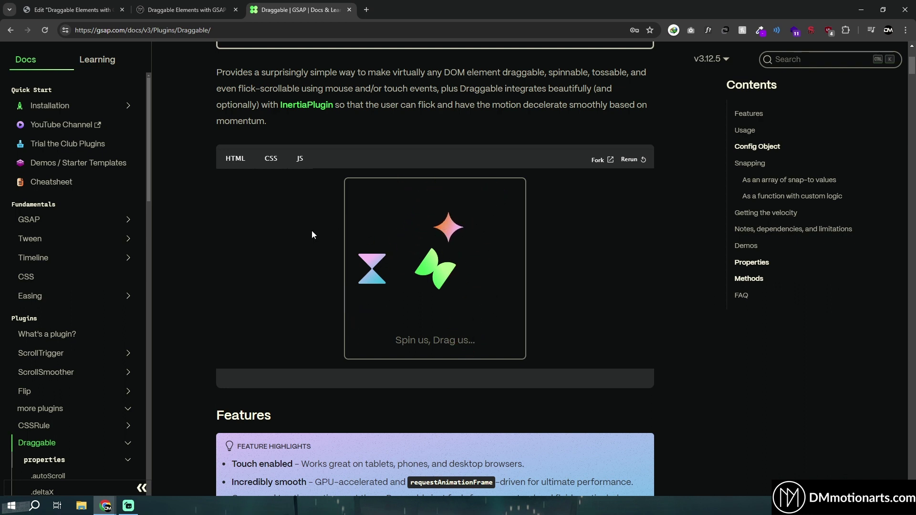
{"action": "scroll", "coordinate": [313, 234], "scroll_direction": "up", "scroll_amount": 2}
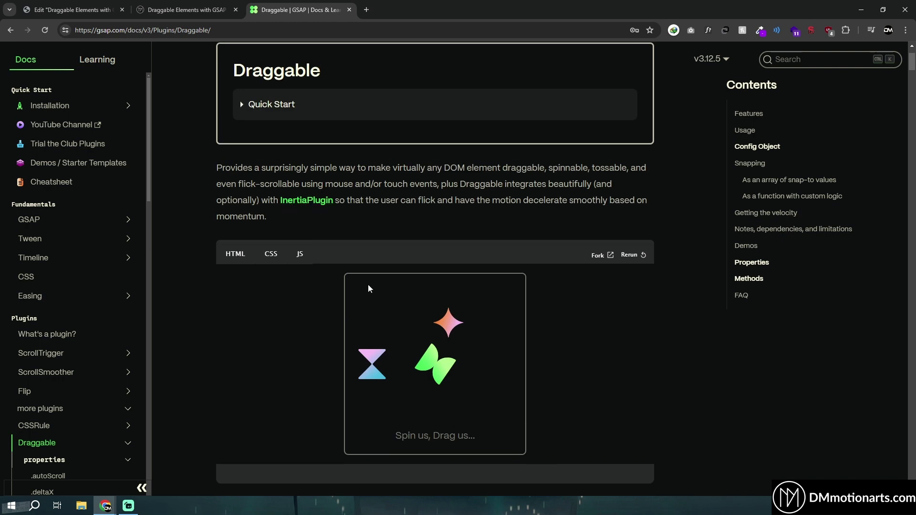
{"action": "mouse_move", "coordinate": [449, 327]}
{"action": "left_mouse_down"}
{"action": "mouse_move", "coordinate": [459, 314]}
{"action": "mouse_move", "coordinate": [452, 333]}
{"action": "left_mouse_up"}
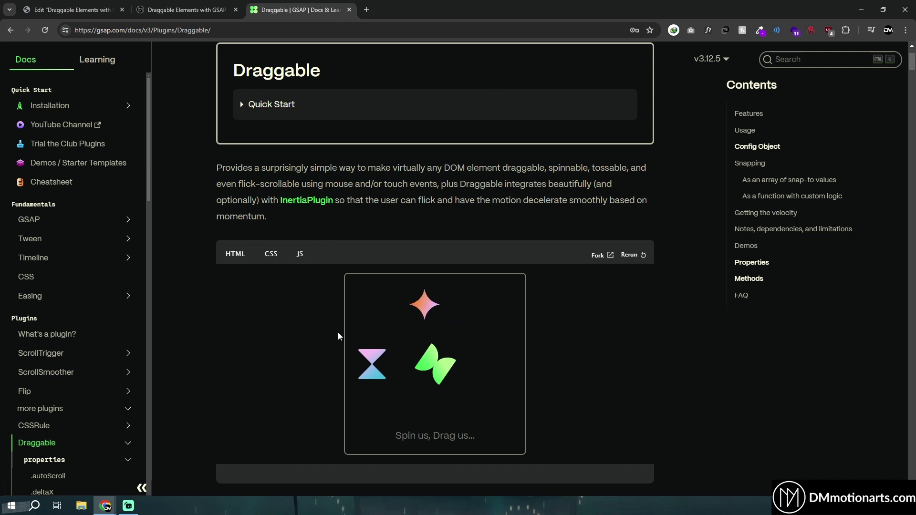
{"action": "left_click_drag", "start_coordinate": [421, 307], "coordinate": [458, 309]}
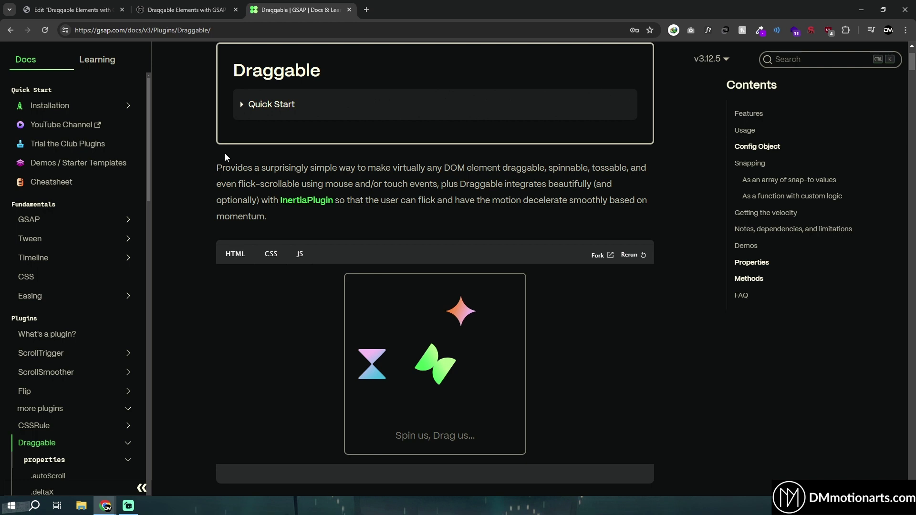
Check the live preview, scroll the Draggable docs down to Features, then return to Elementor.
{"action": "left_click", "coordinate": [168, 6]}
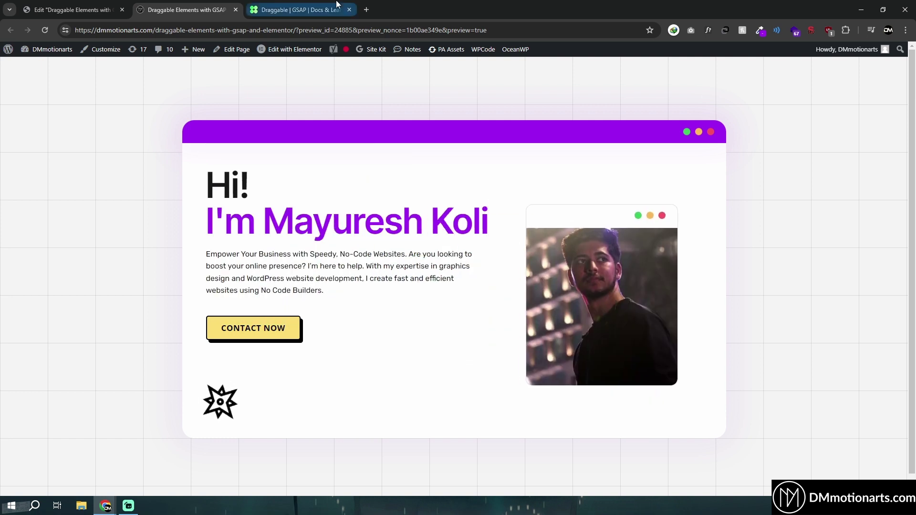
{"action": "left_click", "coordinate": [295, 9]}
{"action": "scroll", "coordinate": [233, 296], "scroll_direction": "down", "scroll_amount": 2}
{"action": "scroll", "coordinate": [189, 276], "scroll_direction": "down", "scroll_amount": 5}
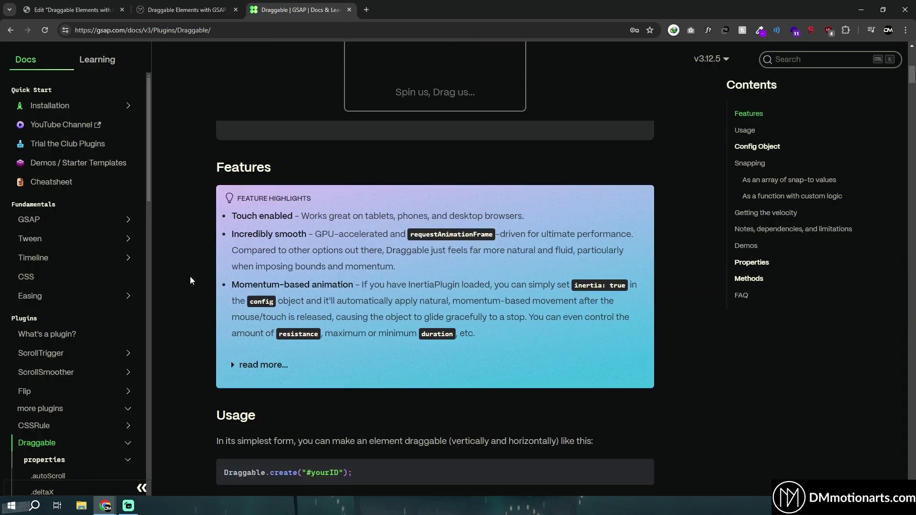
{"action": "left_click", "coordinate": [72, 10]}
Add a new single-column flexbox section with a minimum height of 100 vh.
{"action": "scroll", "coordinate": [501, 182], "scroll_direction": "down", "scroll_amount": 3}
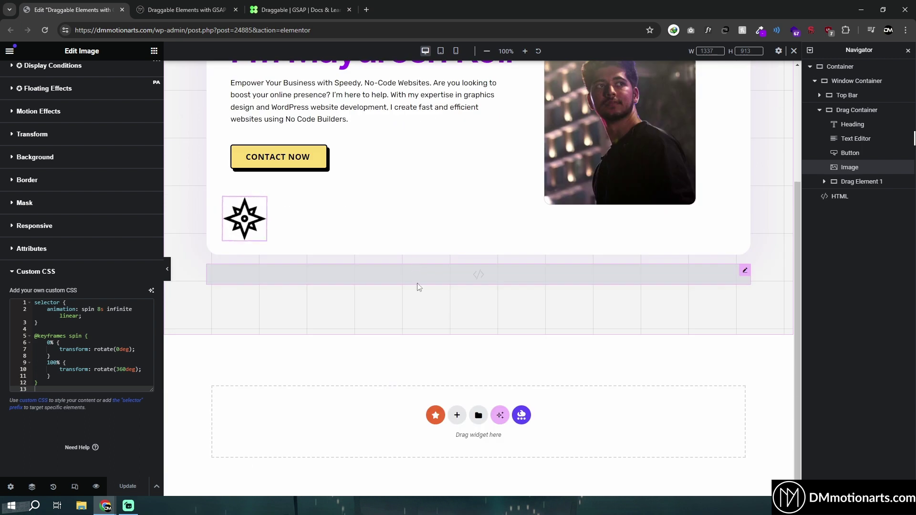
{"action": "scroll", "coordinate": [419, 286], "scroll_direction": "up", "scroll_amount": 3}
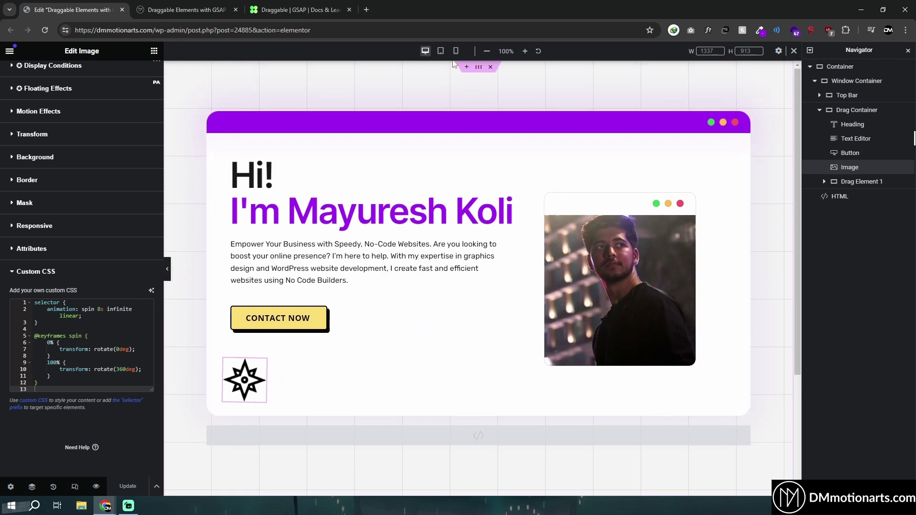
{"action": "left_click", "coordinate": [480, 71]}
{"action": "scroll", "coordinate": [477, 287], "scroll_direction": "down", "scroll_amount": 4}
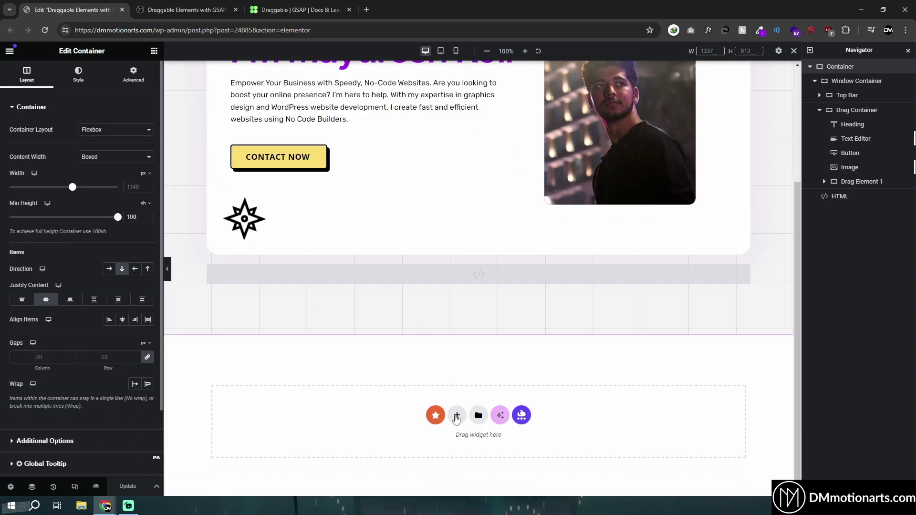
{"action": "left_click", "coordinate": [434, 415]}
{"action": "left_click", "coordinate": [448, 439]}
{"action": "left_click", "coordinate": [347, 393]}
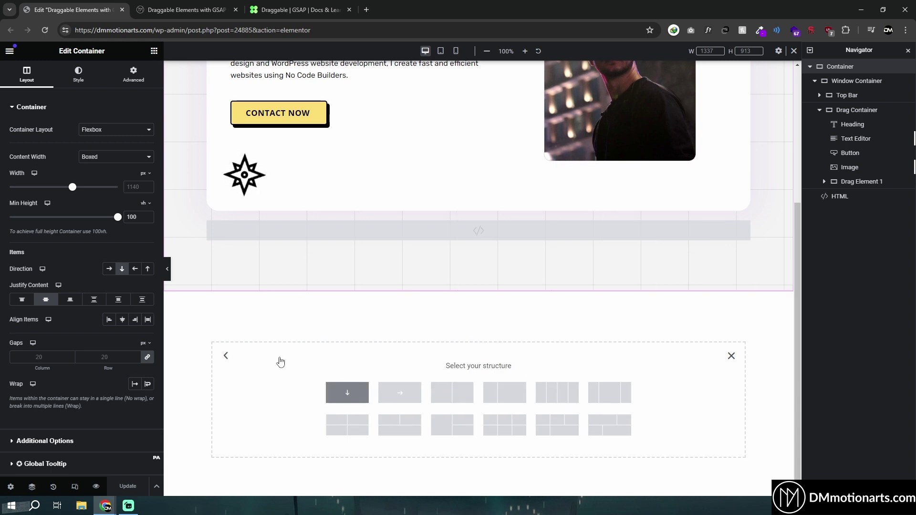
{"action": "left_click", "coordinate": [145, 203]}
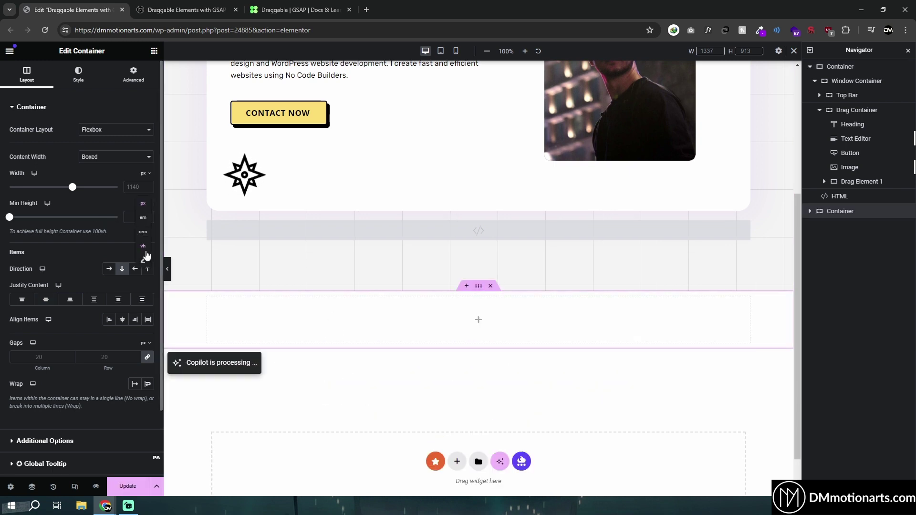
{"action": "left_click", "coordinate": [144, 254]}
{"action": "left_click", "coordinate": [136, 218]}
{"action": "type", "text": "100"}
{"action": "scroll", "coordinate": [370, 313], "scroll_direction": "down", "scroll_amount": 4}
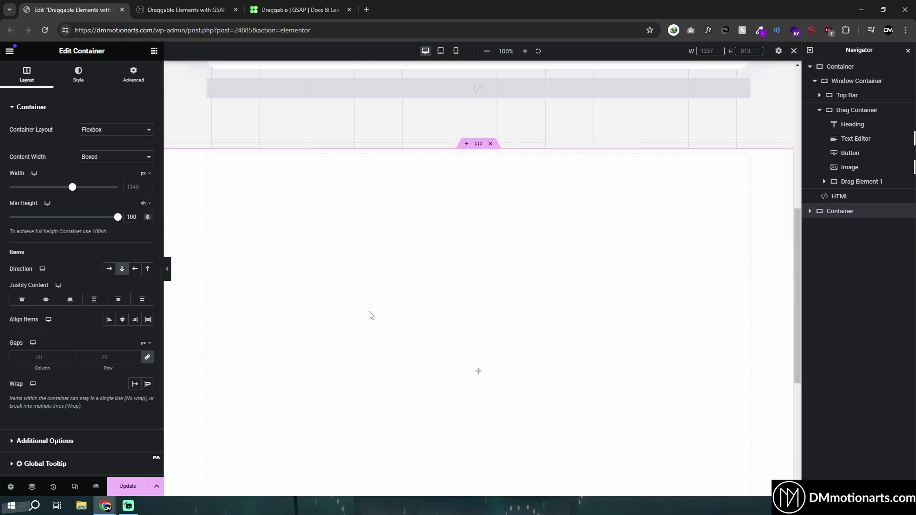
Nest a full-width inner container, 760 px tall, inside the new section.
{"action": "left_click", "coordinate": [154, 51]}
{"action": "left_click_drag", "start_coordinate": [41, 150], "coordinate": [273, 249]}
{"action": "left_click", "coordinate": [118, 159]}
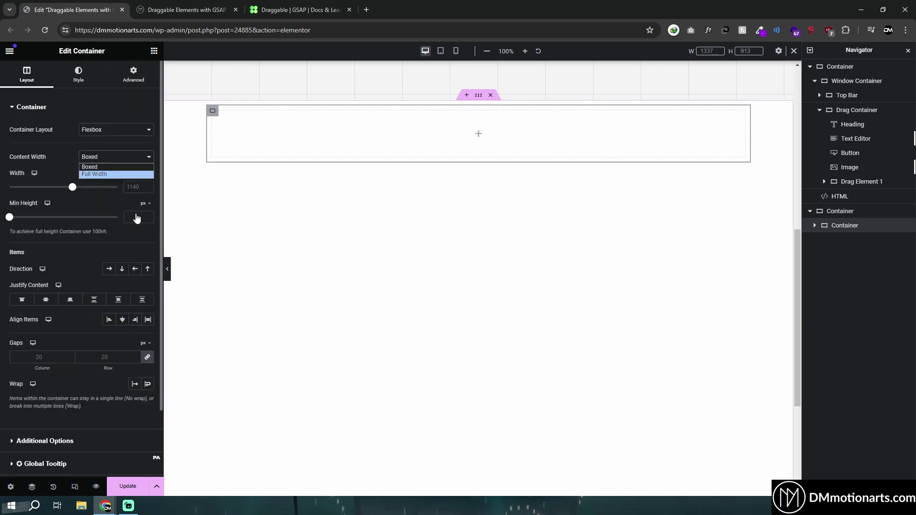
{"action": "left_click", "coordinate": [108, 175]}
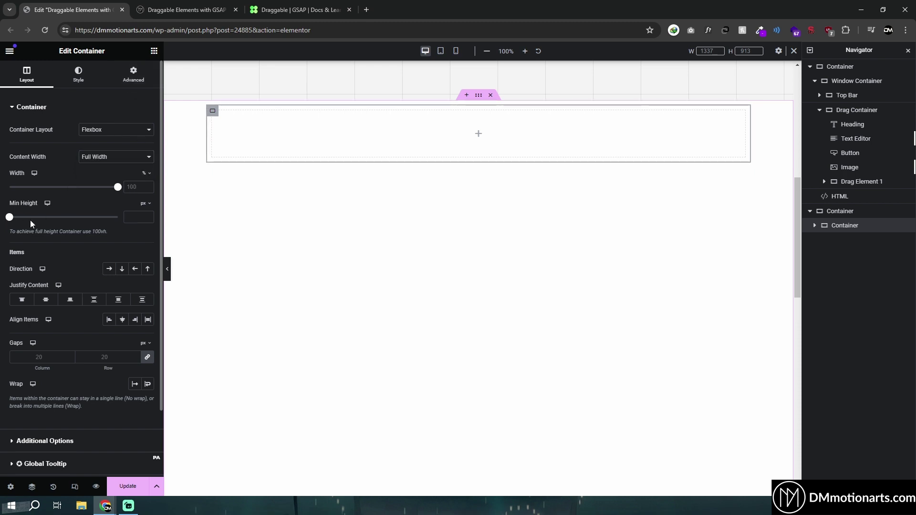
{"action": "left_click_drag", "start_coordinate": [9, 219], "coordinate": [66, 224]}
{"action": "scroll", "coordinate": [387, 272], "scroll_direction": "down", "scroll_amount": 1}
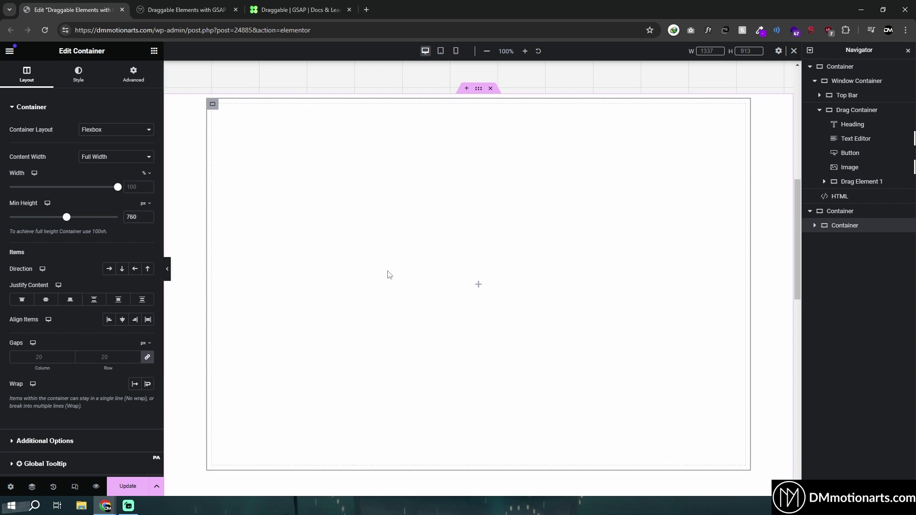
{"action": "scroll", "coordinate": [465, 117], "scroll_direction": "up", "scroll_amount": 3}
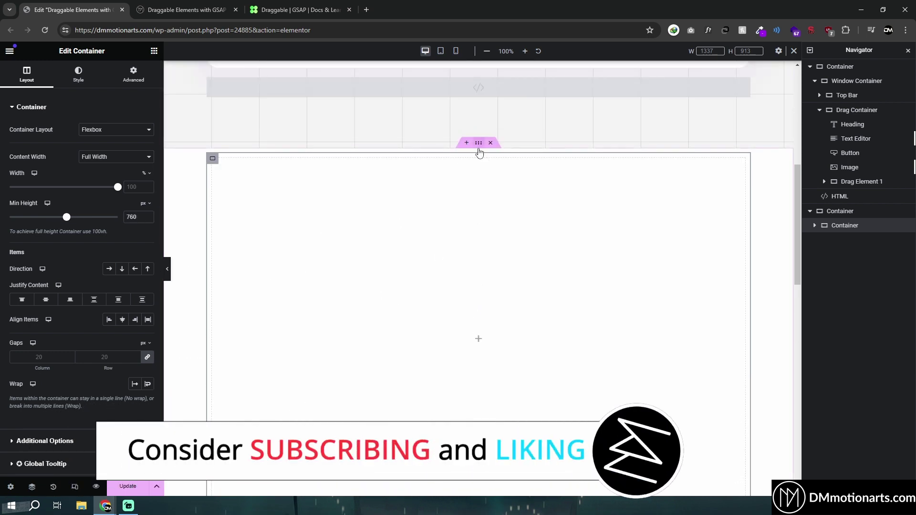
Center the items and vertically center the section's content, then reselect the inner container.
{"action": "left_click", "coordinate": [123, 320]}
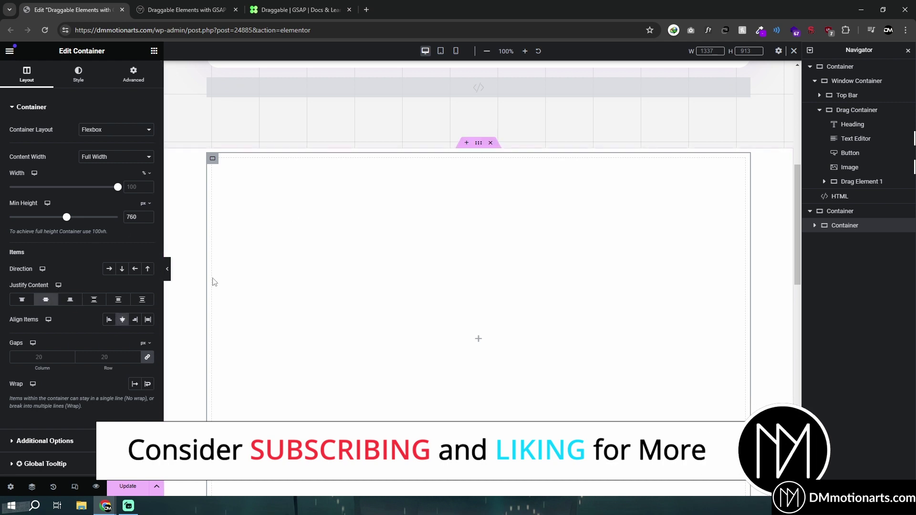
{"action": "left_click", "coordinate": [456, 158]}
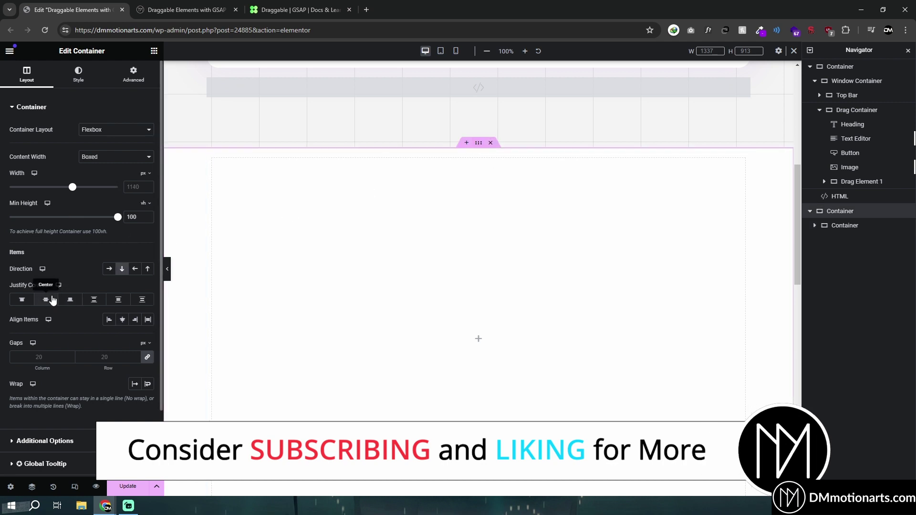
{"action": "left_click", "coordinate": [47, 300]}
{"action": "scroll", "coordinate": [305, 288], "scroll_direction": "up", "scroll_amount": 7}
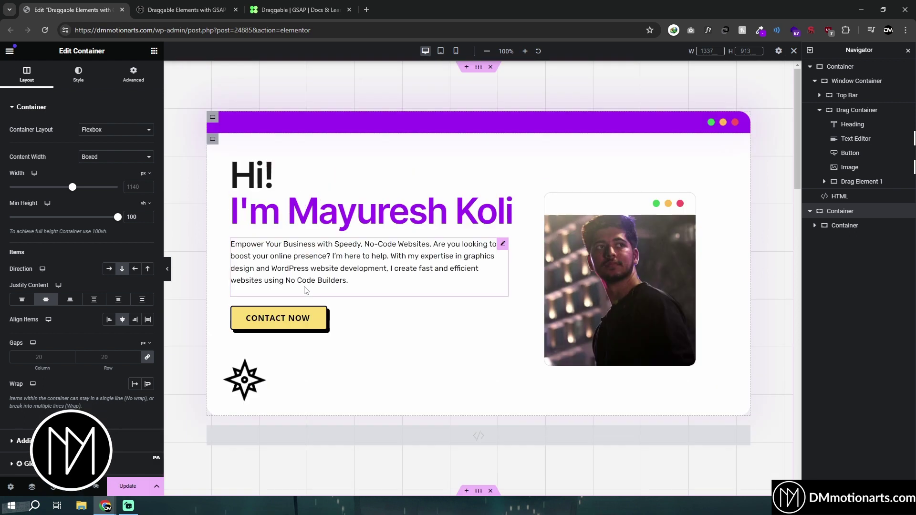
{"action": "scroll", "coordinate": [305, 289], "scroll_direction": "down", "scroll_amount": 7}
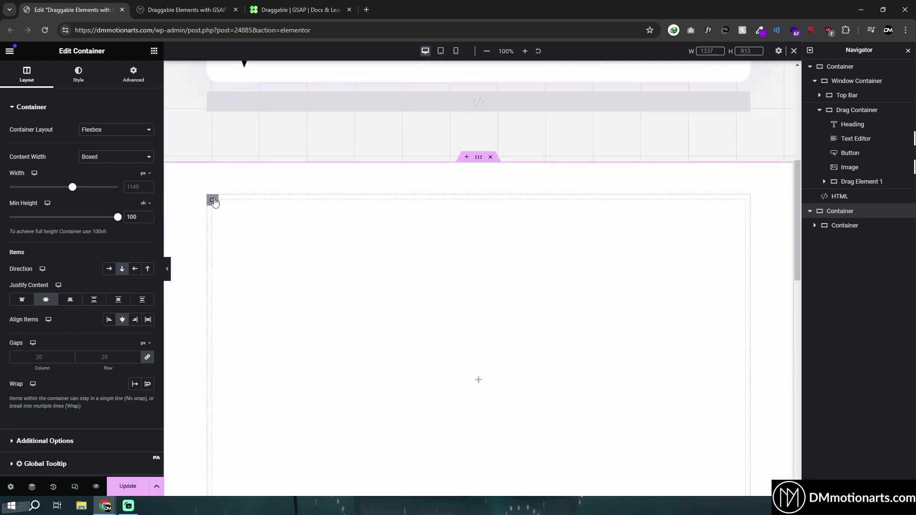
{"action": "left_click", "coordinate": [213, 201]}
{"action": "scroll", "coordinate": [394, 340], "scroll_direction": "down", "scroll_amount": 2}
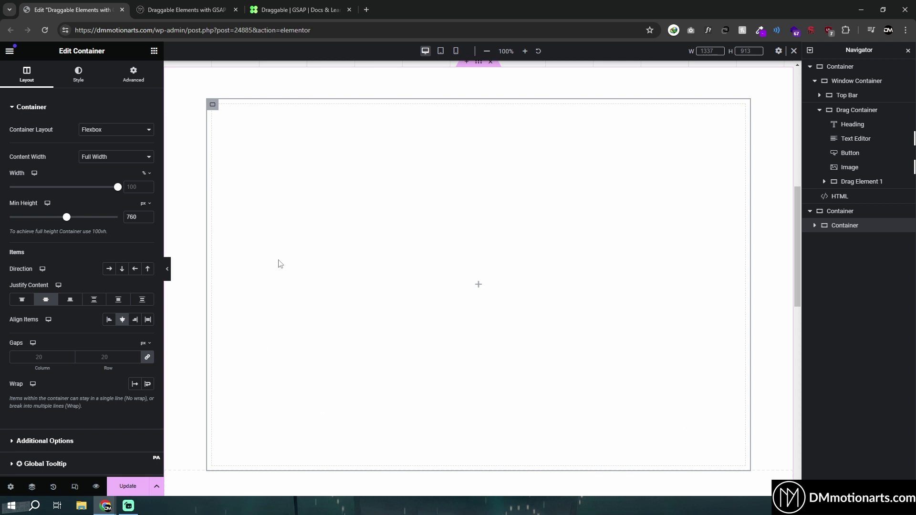
{"action": "scroll", "coordinate": [279, 263], "scroll_direction": "up", "scroll_amount": 3}
Fling the photo card back and forth in the live preview, then return to the editor.
{"action": "scroll", "coordinate": [307, 256], "scroll_direction": "up", "scroll_amount": 6}
{"action": "key", "text": "ctrl+Tab"}
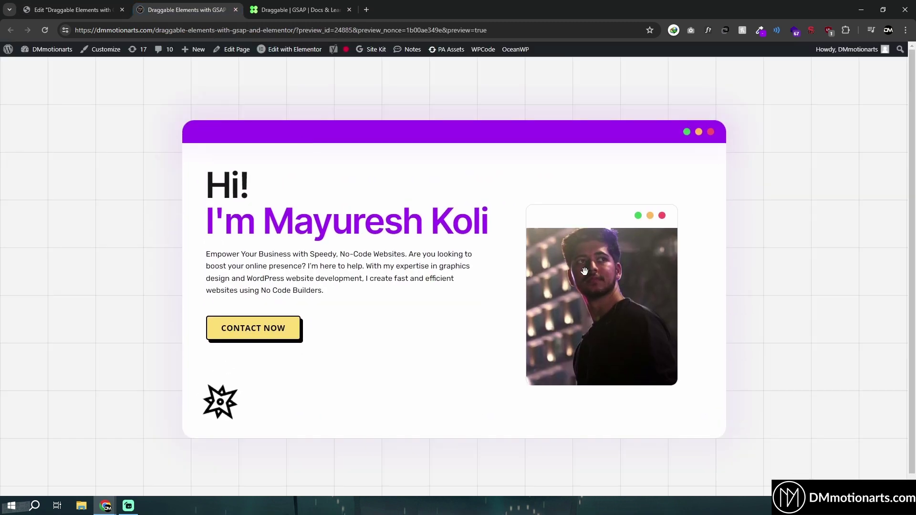
{"action": "left_click_drag", "start_coordinate": [577, 295], "coordinate": [626, 258]}
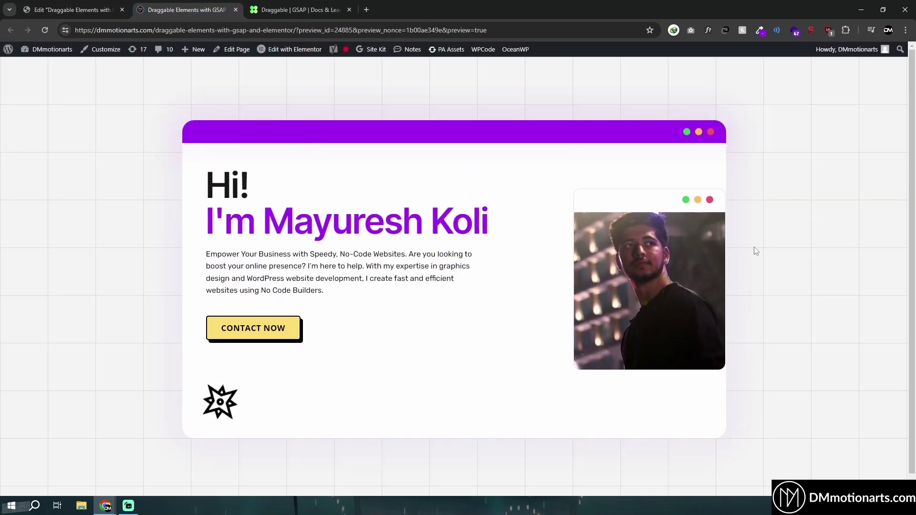
{"action": "left_click_drag", "start_coordinate": [775, 302], "coordinate": [653, 269]}
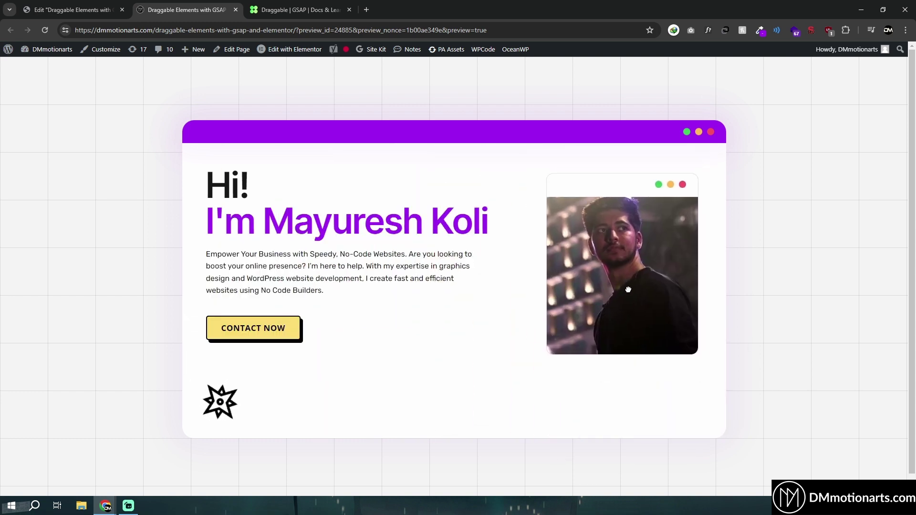
{"action": "left_click", "coordinate": [102, 5]}
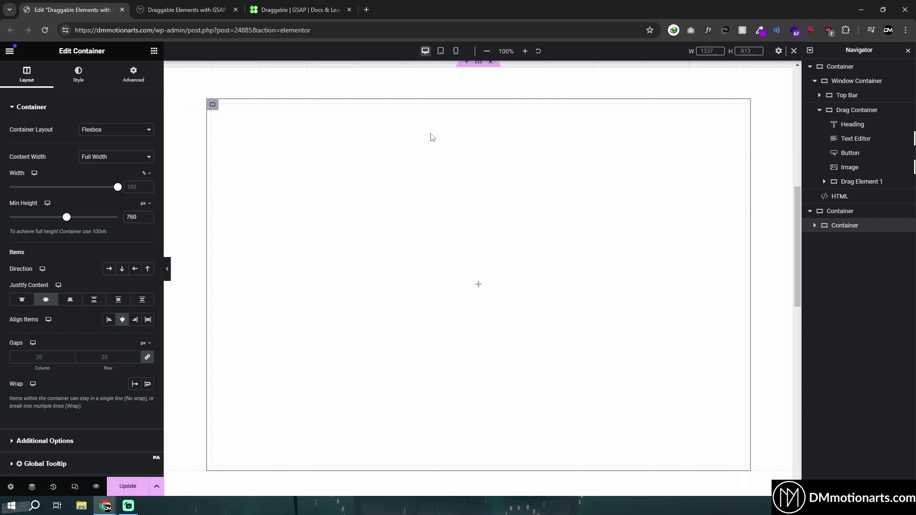
Nest a full-width container, 22% wide and 348 px tall, inside the empty container.
{"action": "left_click", "coordinate": [154, 50]}
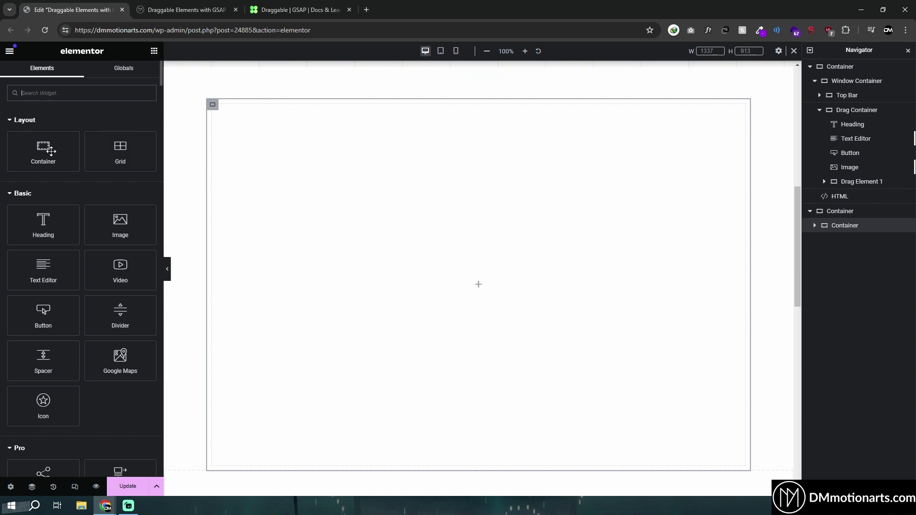
{"action": "left_click_drag", "start_coordinate": [43, 149], "coordinate": [495, 282]}
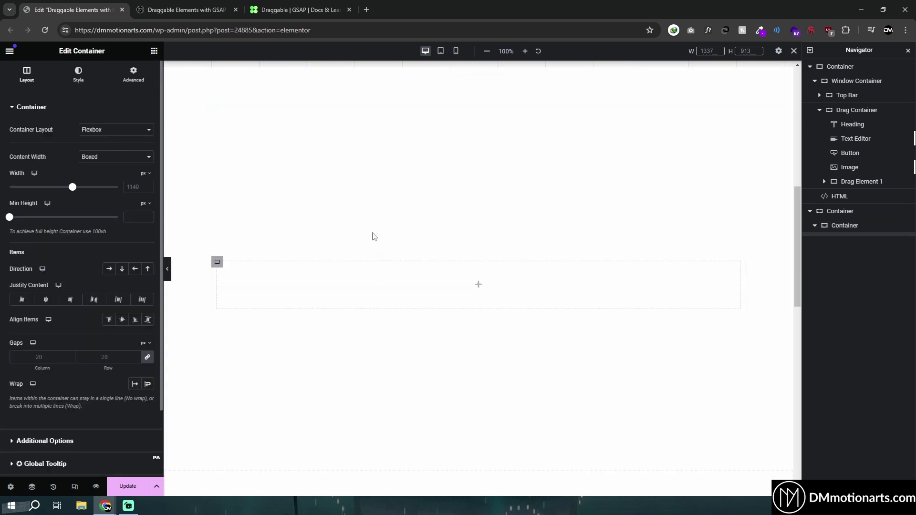
{"action": "left_click", "coordinate": [100, 156]}
{"action": "left_click", "coordinate": [93, 174]}
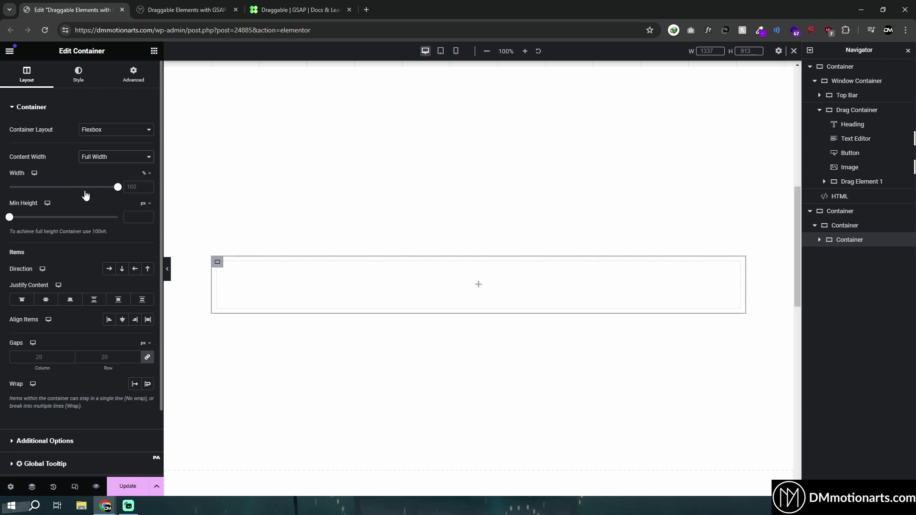
{"action": "left_click", "coordinate": [37, 189]}
{"action": "left_click_drag", "start_coordinate": [34, 195], "coordinate": [32, 188]}
{"action": "left_click_drag", "start_coordinate": [9, 217], "coordinate": [37, 223]}
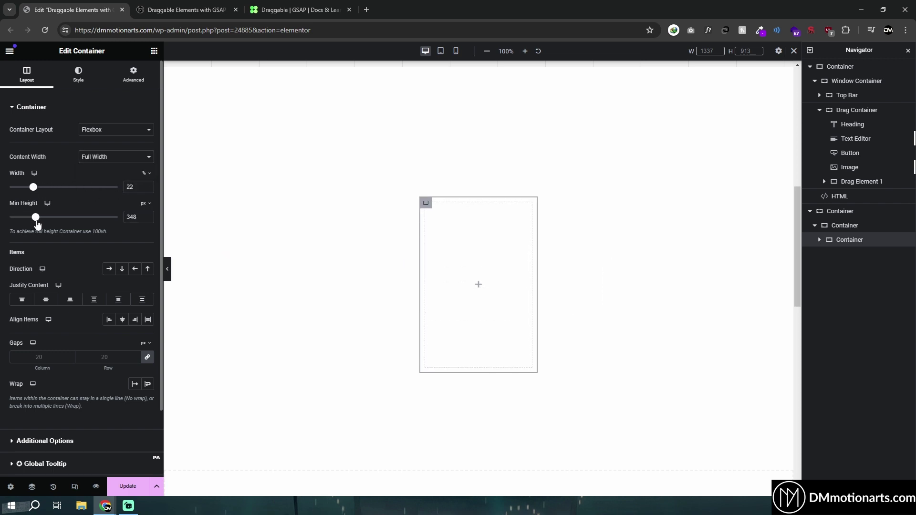
Give the new container a classic pink background colour.
{"action": "left_click", "coordinate": [87, 87]}
{"action": "left_click", "coordinate": [109, 149]}
{"action": "left_click", "coordinate": [147, 170]}
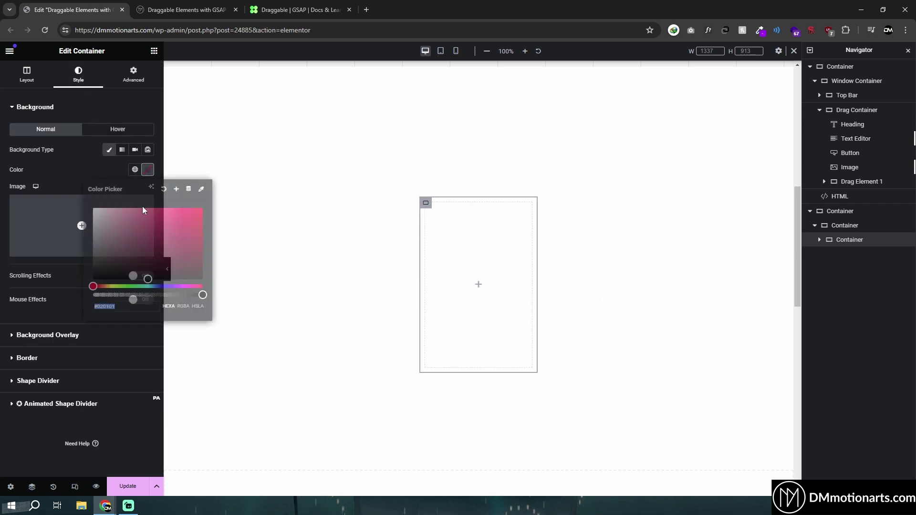
{"action": "left_click", "coordinate": [144, 209]}
Give the surrounding 760 px container a pale green #E1FFE8 background and preview it without panels.
{"action": "left_click", "coordinate": [212, 109]}
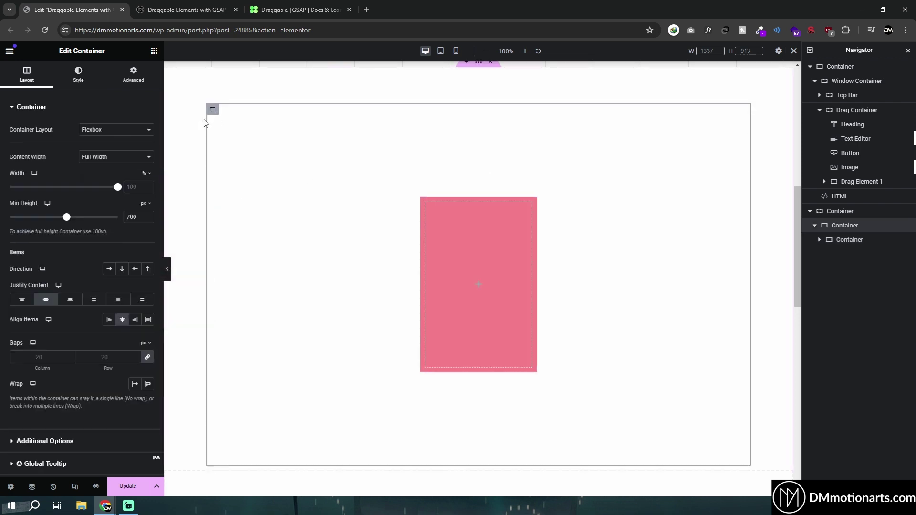
{"action": "left_click", "coordinate": [78, 75]}
{"action": "left_click", "coordinate": [108, 149]}
{"action": "left_click", "coordinate": [148, 170]}
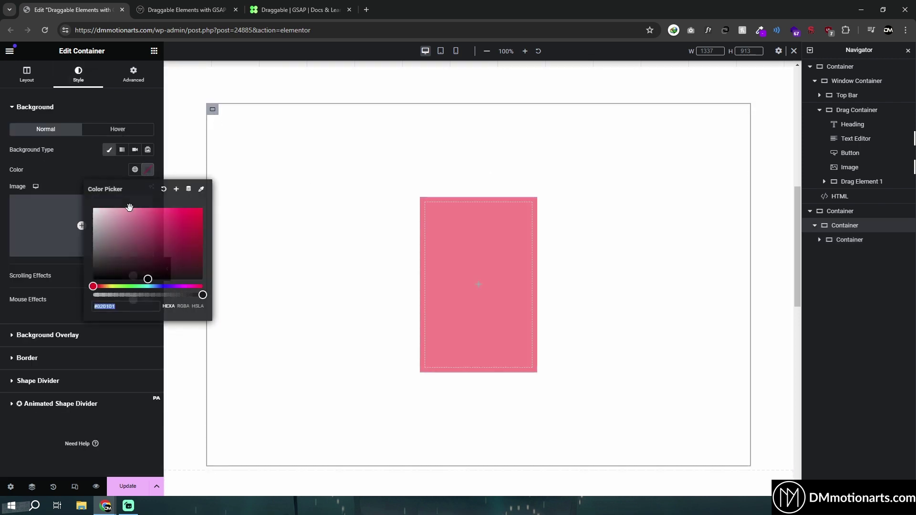
{"action": "left_click_drag", "start_coordinate": [121, 287], "coordinate": [134, 286]}
{"action": "left_click_drag", "start_coordinate": [135, 226], "coordinate": [108, 206]}
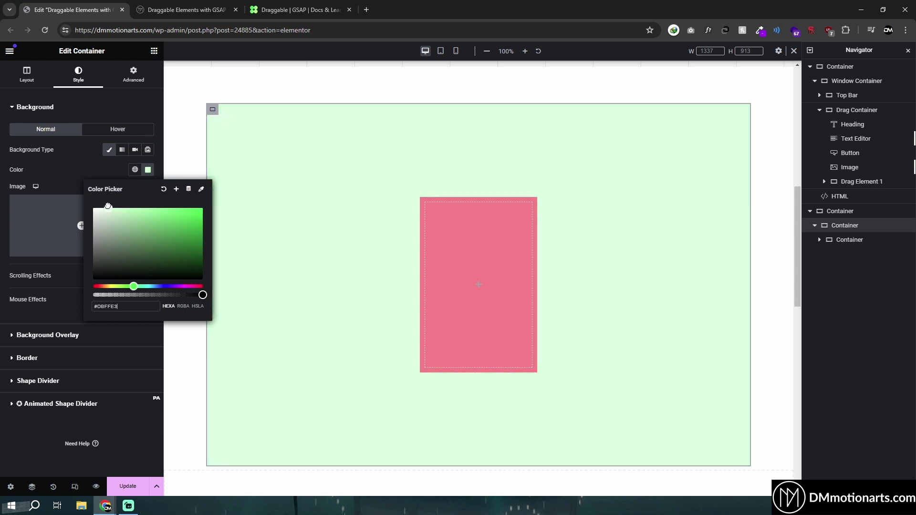
{"action": "left_click", "coordinate": [1, 243]}
{"action": "left_click", "coordinate": [167, 274]}
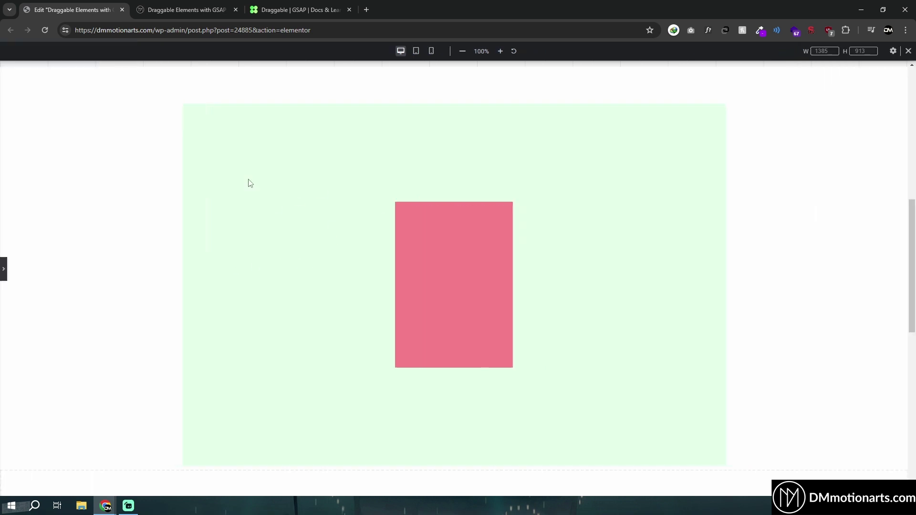
{"action": "left_click", "coordinate": [4, 270]}
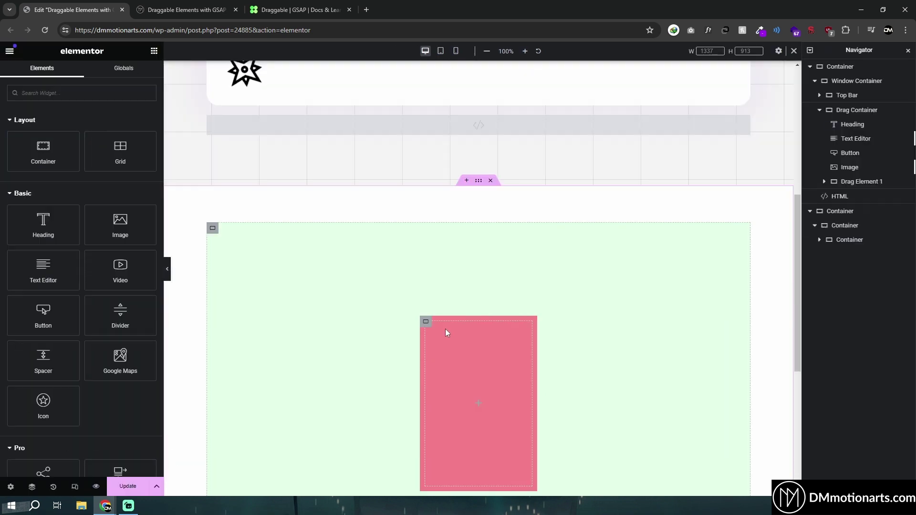
Search the widgets for 'html' and drag an HTML widget onto the pink card.
{"action": "scroll", "coordinate": [395, 300], "scroll_direction": "down", "scroll_amount": 1}
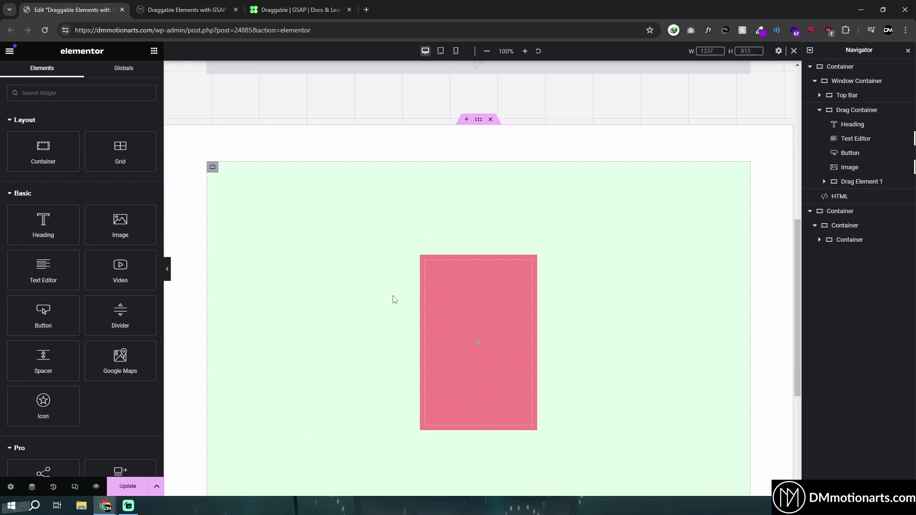
{"action": "left_click", "coordinate": [107, 93]}
{"action": "type", "text": "html"}
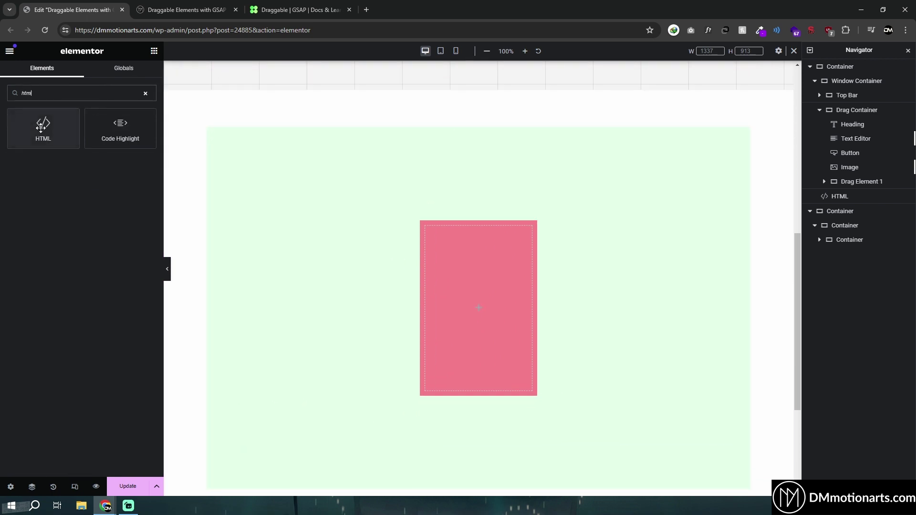
{"action": "left_click_drag", "start_coordinate": [41, 126], "coordinate": [472, 315]}
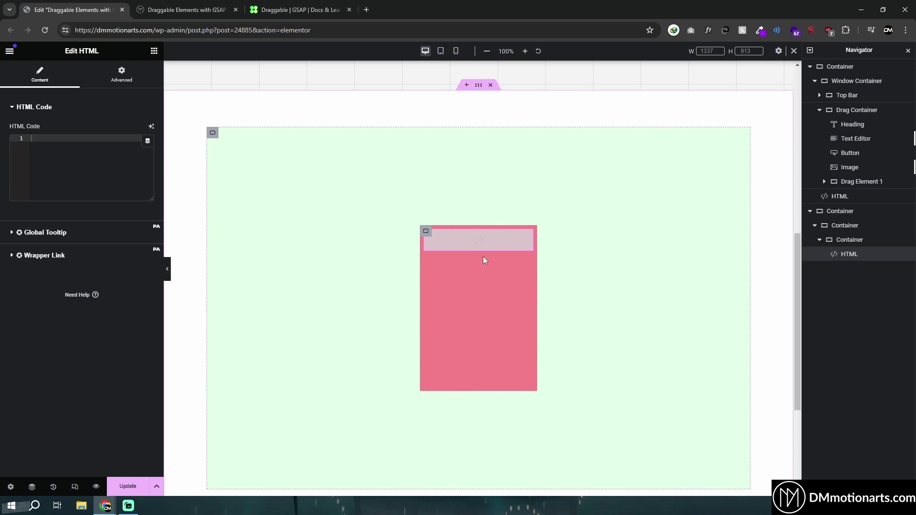
{"action": "scroll", "coordinate": [519, 399], "scroll_direction": "down", "scroll_amount": 4}
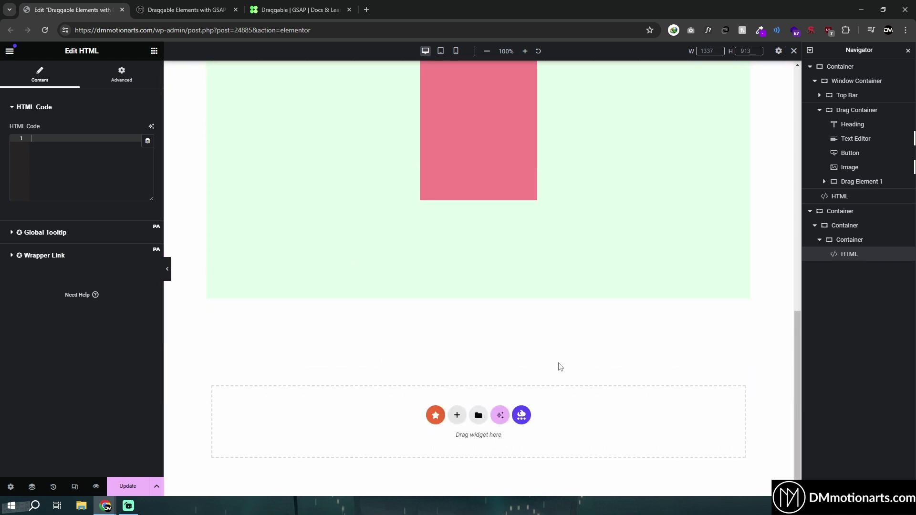
{"action": "scroll", "coordinate": [413, 268], "scroll_direction": "up", "scroll_amount": 4}
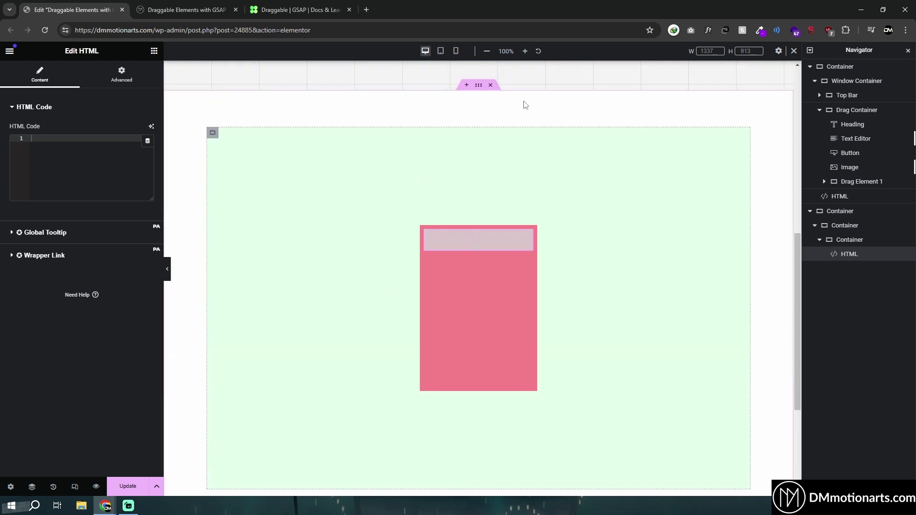
{"action": "scroll", "coordinate": [370, 315], "scroll_direction": "down", "scroll_amount": 4}
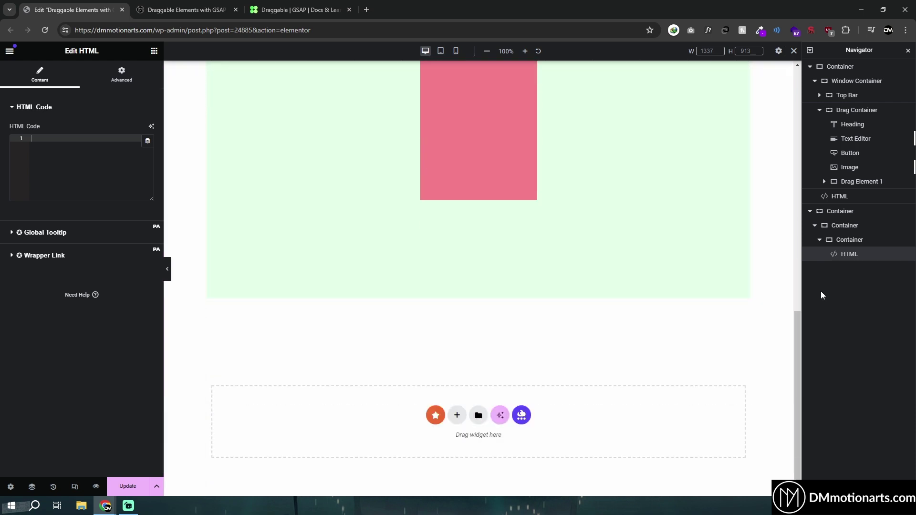
Reposition the HTML widget in the Navigator so it sits below the green container.
{"action": "left_click_drag", "start_coordinate": [821, 305], "coordinate": [822, 304]}
{"action": "mouse_move", "coordinate": [843, 256]}
{"action": "left_mouse_down"}
{"action": "mouse_move", "coordinate": [849, 222]}
{"action": "mouse_move", "coordinate": [841, 271]}
{"action": "left_mouse_up"}
{"action": "left_click", "coordinate": [816, 240]}
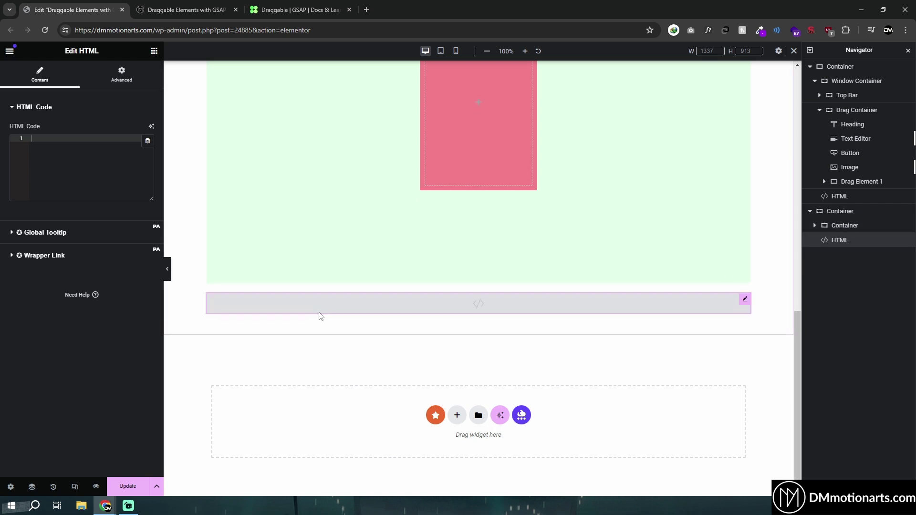
{"action": "scroll", "coordinate": [449, 353], "scroll_direction": "up", "scroll_amount": 4}
{"action": "scroll", "coordinate": [464, 396], "scroll_direction": "down", "scroll_amount": 4}
{"action": "scroll", "coordinate": [205, 290], "scroll_direction": "up", "scroll_amount": 2}
{"action": "scroll", "coordinate": [206, 293], "scroll_direction": "up", "scroll_amount": 4}
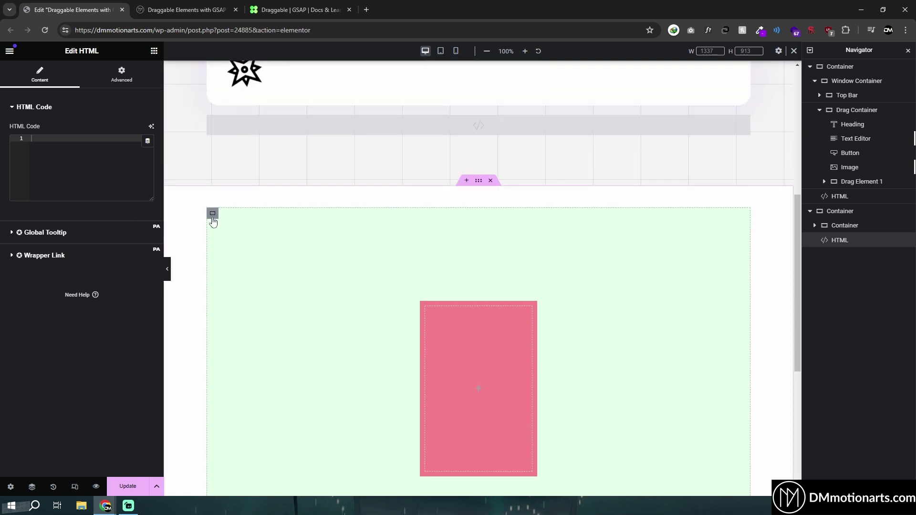
{"action": "scroll", "coordinate": [336, 215], "scroll_direction": "down", "scroll_amount": 2}
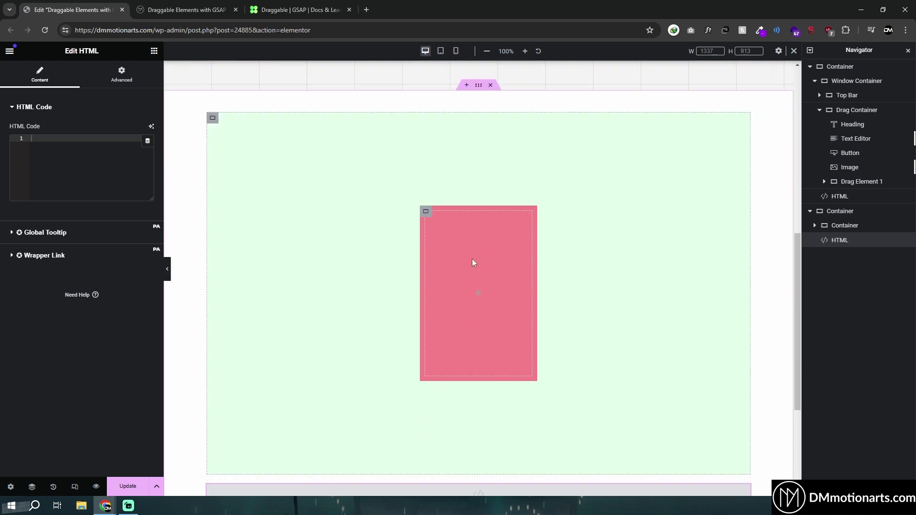
{"action": "scroll", "coordinate": [341, 261], "scroll_direction": "down", "scroll_amount": 3}
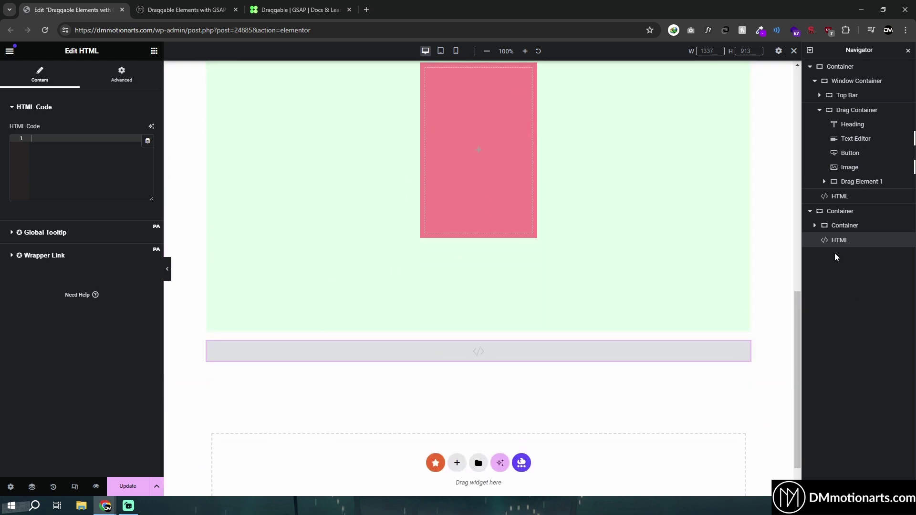
{"action": "scroll", "coordinate": [551, 441], "scroll_direction": "down", "scroll_amount": 1}
Start a new bottom section, then click into the HTML widget's code box.
{"action": "left_click", "coordinate": [457, 415]}
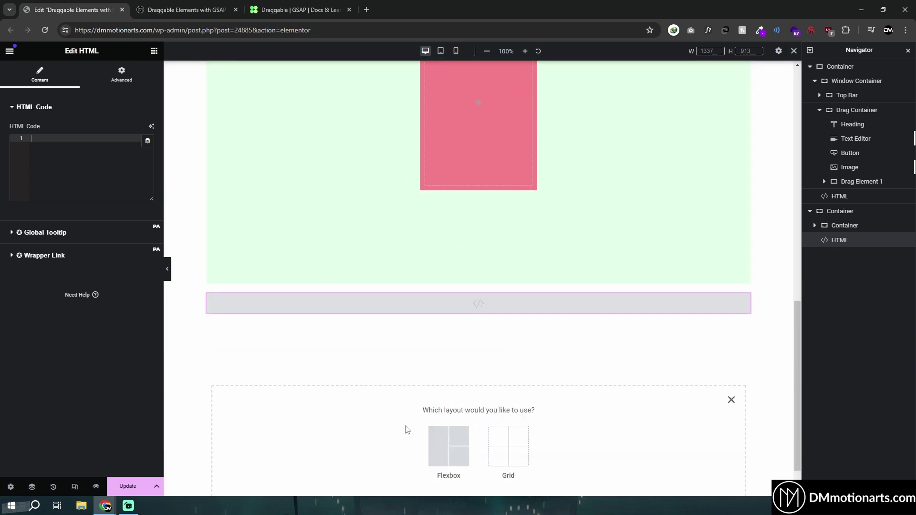
{"action": "scroll", "coordinate": [568, 373], "scroll_direction": "down", "scroll_amount": 1}
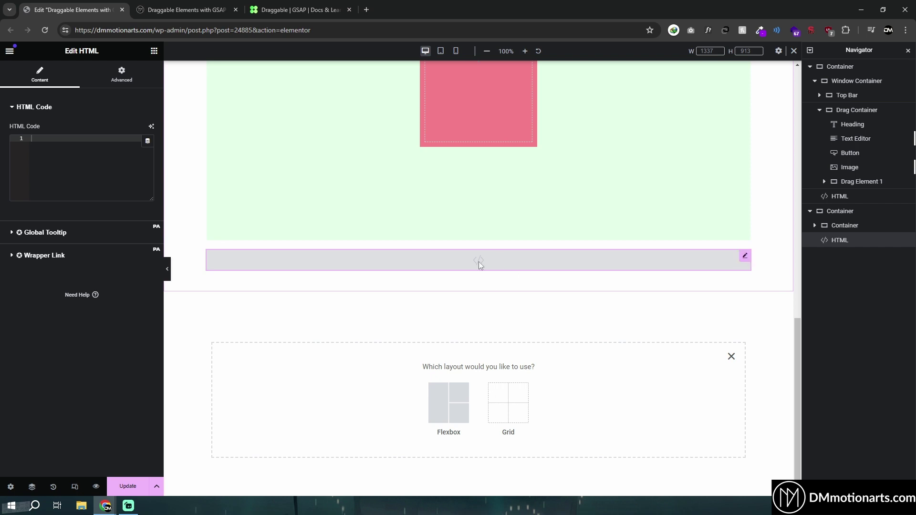
{"action": "scroll", "coordinate": [480, 261], "scroll_direction": "up", "scroll_amount": 4}
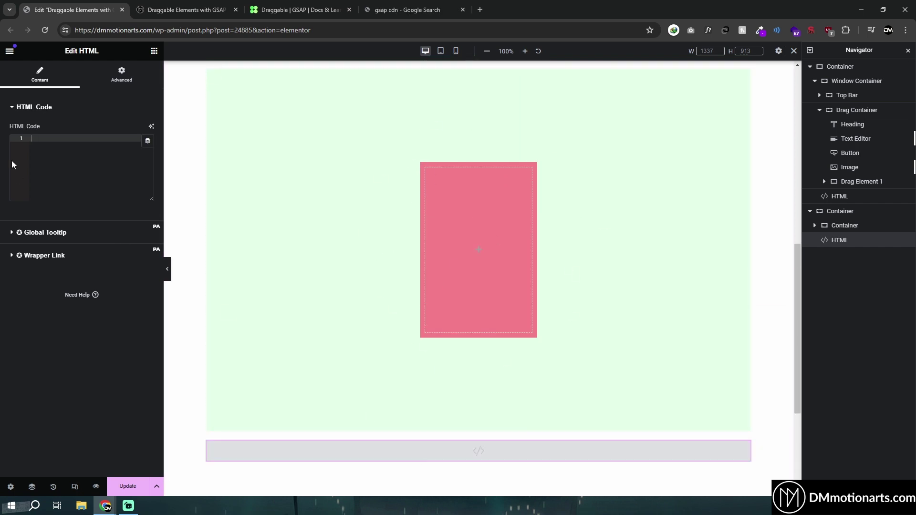
{"action": "left_click", "coordinate": [49, 144]}
Copy the cdnjs script tag for GSAP 3.12.5 gsap.min.js and return to Elementor.
{"action": "left_click", "coordinate": [418, 13]}
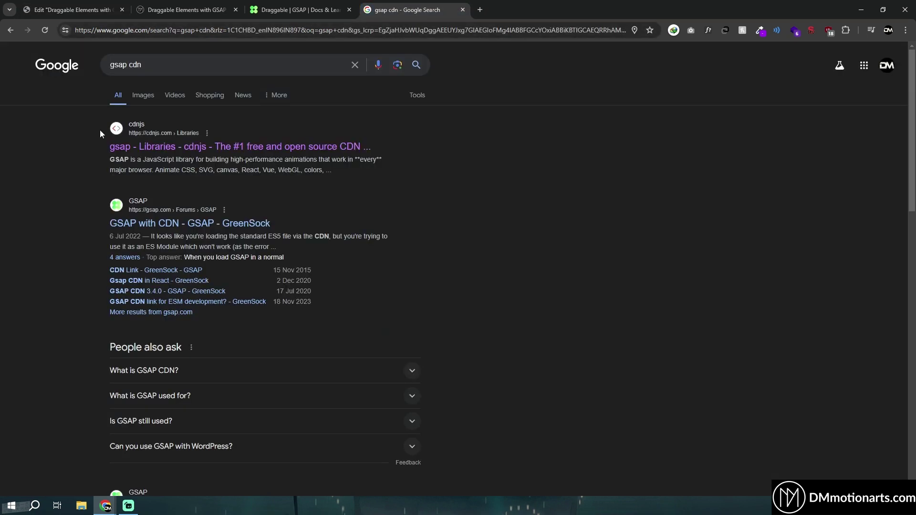
{"action": "left_click_drag", "start_coordinate": [110, 63], "coordinate": [148, 62]}
{"action": "left_click", "coordinate": [71, 106]}
{"action": "left_click", "coordinate": [177, 145]}
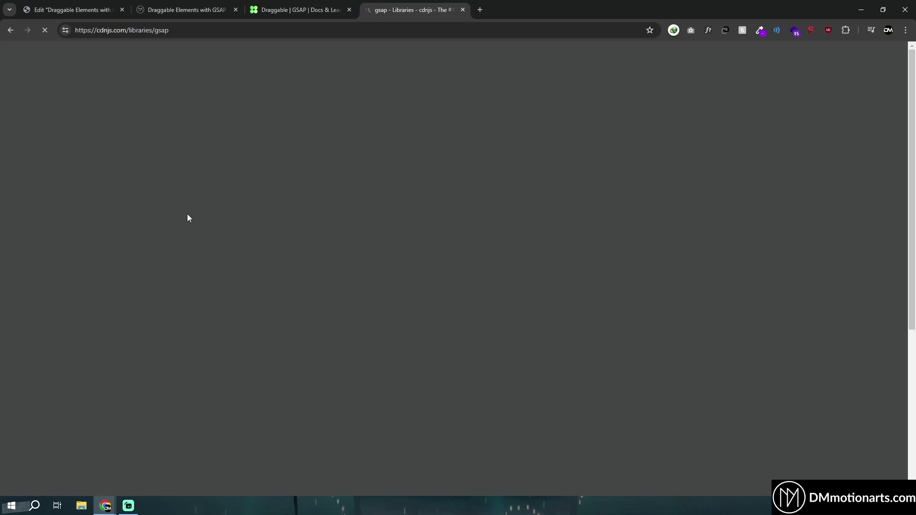
{"action": "scroll", "coordinate": [187, 215], "scroll_direction": "down", "scroll_amount": 3}
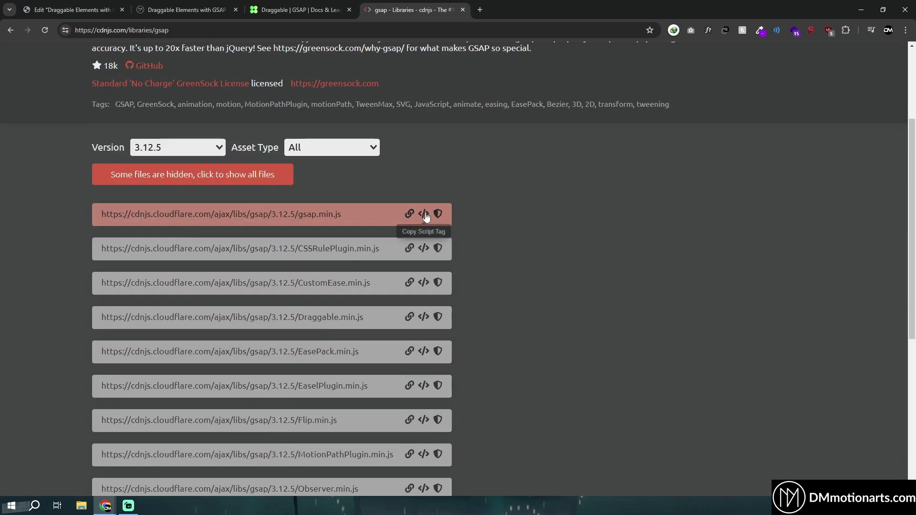
{"action": "left_click", "coordinate": [423, 216]}
{"action": "left_click", "coordinate": [80, 6]}
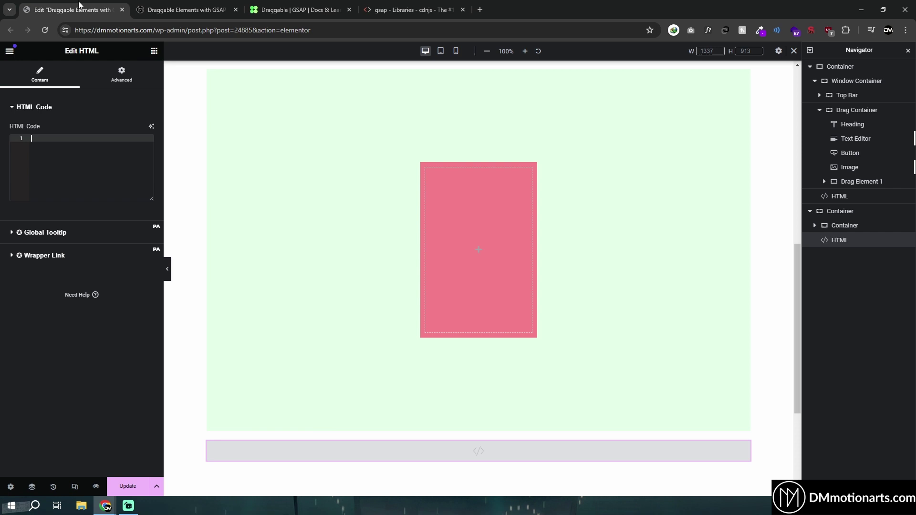
Paste the GSAP 3.12.5 script tag into the HTML code and add an empty <script> block below.
{"action": "left_click", "coordinate": [78, 176]}
{"action": "type", "text": "<script src=\"https://cdnjs.cloudflare.com/ajax/libs/gsap/3.12.5/gsap.min.js\" integrity=\"sha512-7eHRwcbYkK4d9g/6tD/mhkf++eoTHwpNM9woBxtPUBWm67zeAfFC+HrdoE2GanKeocly/VxeLvIqwvCdk7qScg==\" crossorigin=\"anonymous\" referrerpolicy=\"no-referrer\"></script>"}
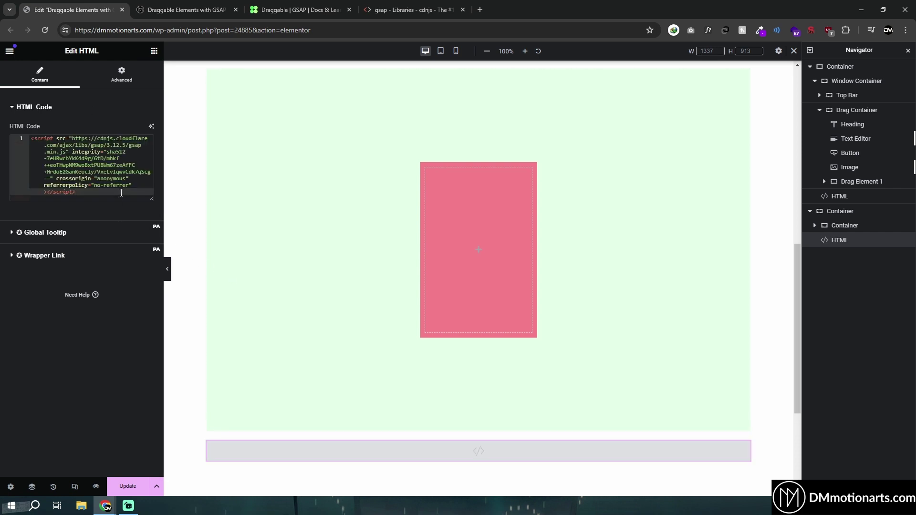
{"action": "key", "text": "Return"}
{"action": "key", "text": "Return"}
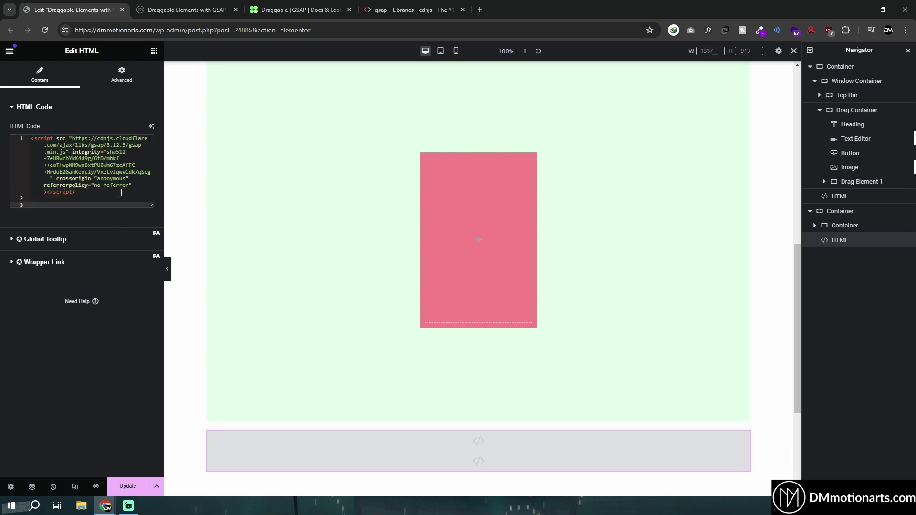
{"action": "type", "text": "<scri"}
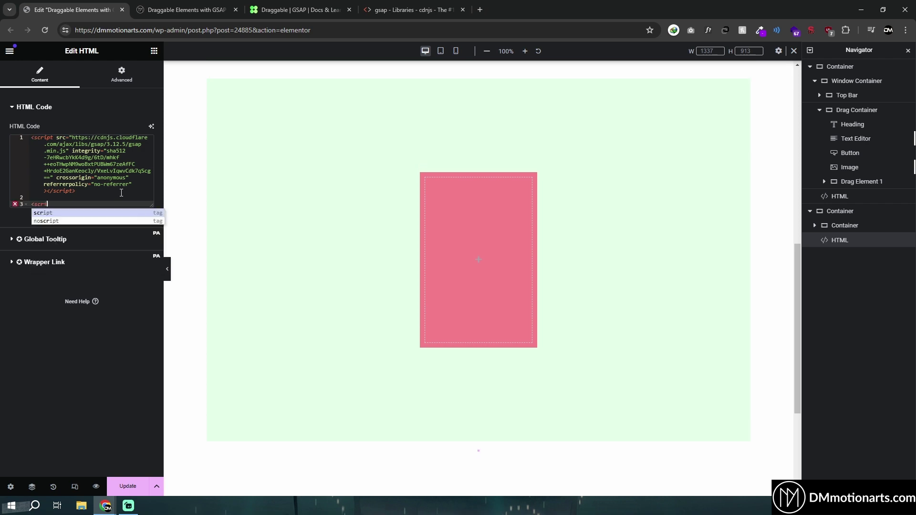
{"action": "type", "text": "pt>"}
{"action": "key", "text": "Return"}
{"action": "key", "text": "Return"}
{"action": "key", "text": "Return"}
{"action": "key", "text": "Return"}
{"action": "key", "text": "Return"}
{"action": "key", "text": "Up"}
{"action": "key", "text": "Up"}
{"action": "key", "text": "Up"}
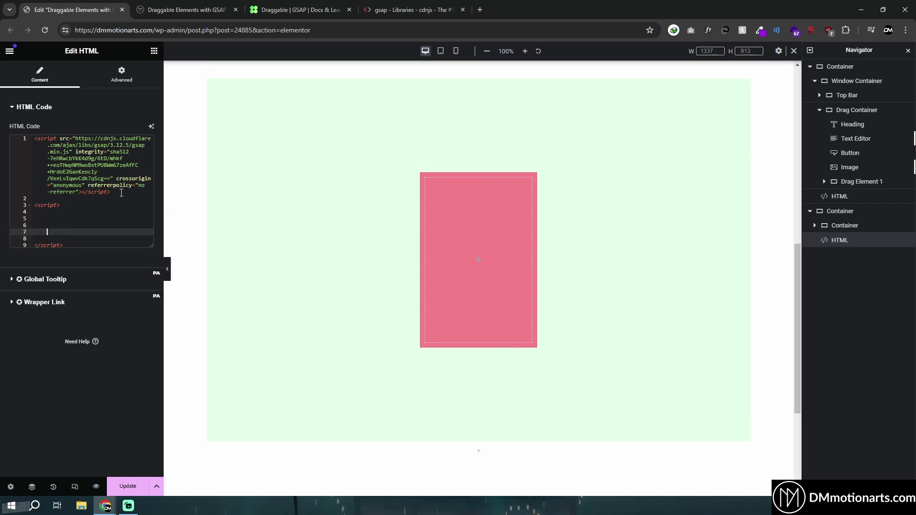
{"action": "left_click_drag", "start_coordinate": [35, 206], "coordinate": [93, 246]}
{"action": "left_click", "coordinate": [93, 246]}
{"action": "left_click", "coordinate": [62, 222]}
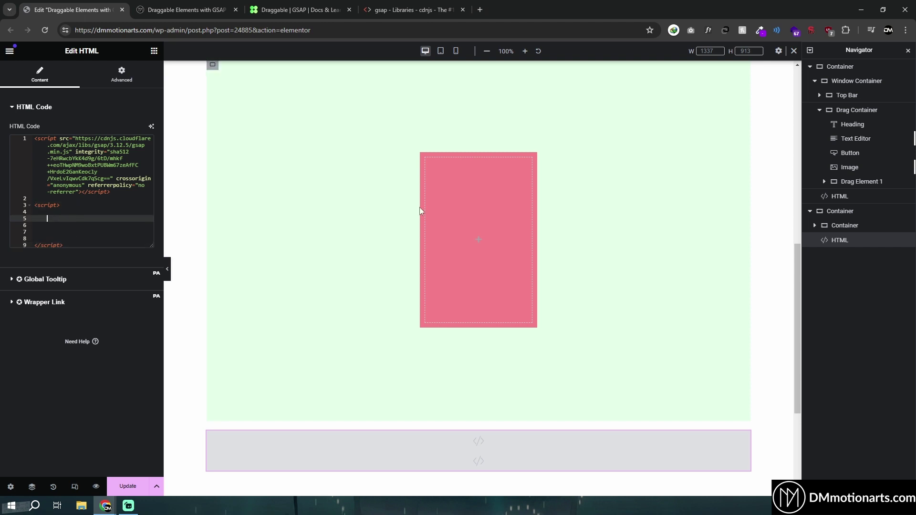
{"action": "scroll", "coordinate": [211, 119], "scroll_direction": "up", "scroll_amount": 1}
Check the green container's CSS class, bounding-box, in its Advanced settings.
{"action": "left_click", "coordinate": [213, 113]}
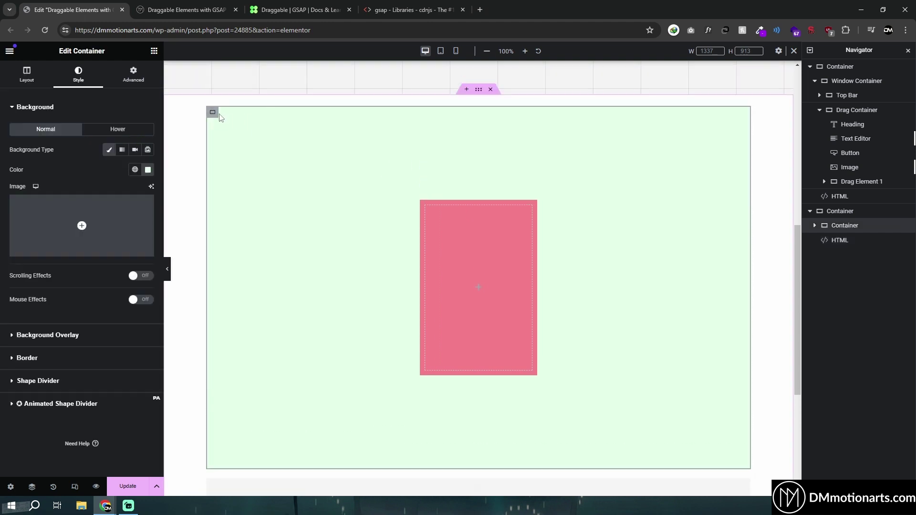
{"action": "left_click", "coordinate": [133, 74]}
{"action": "left_click", "coordinate": [120, 362]}
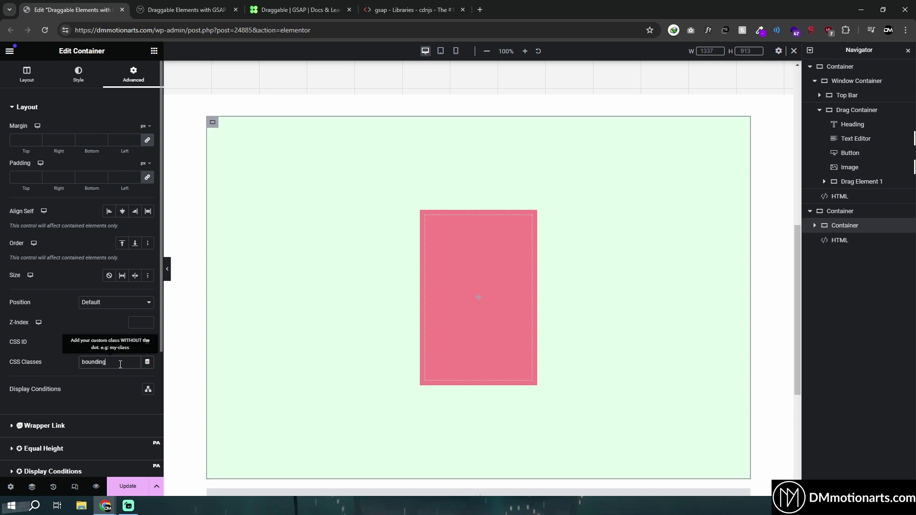
Enter drag-box as the pink card's CSS class, then select the HTML widget below.
{"action": "left_click", "coordinate": [424, 215]}
{"action": "left_click", "coordinate": [134, 74]}
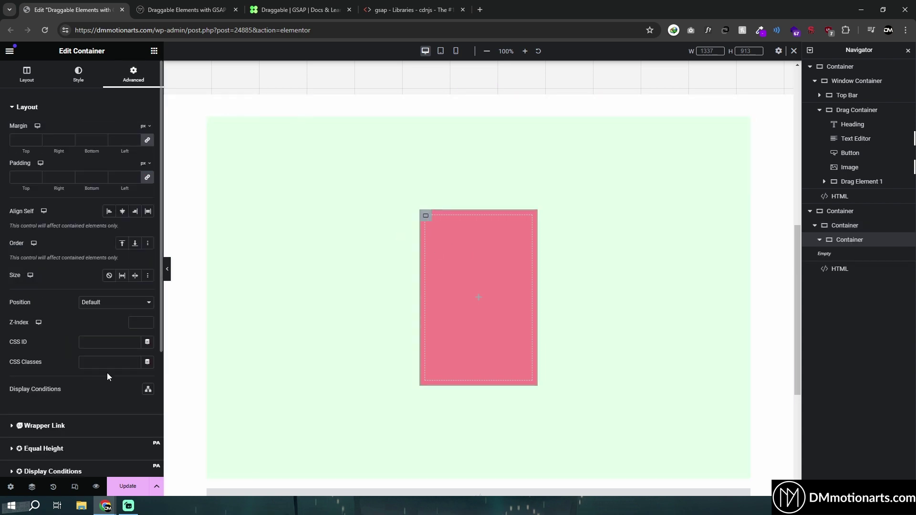
{"action": "left_click", "coordinate": [106, 363]}
{"action": "type", "text": "c"}
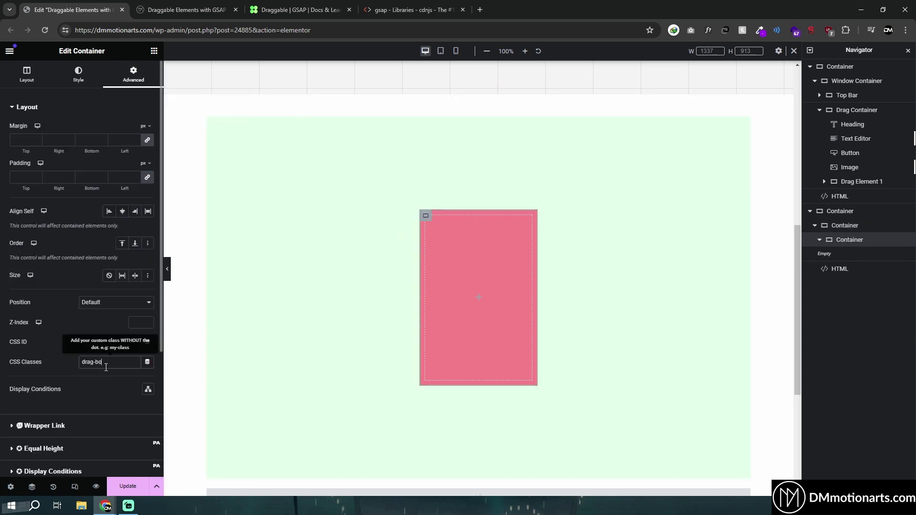
{"action": "scroll", "coordinate": [331, 274], "scroll_direction": "down", "scroll_amount": 3}
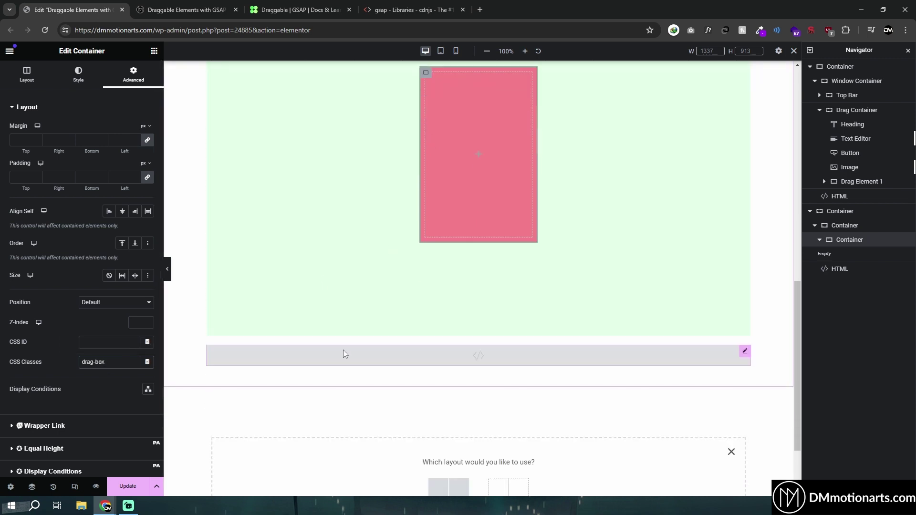
{"action": "left_click", "coordinate": [344, 354]}
{"action": "left_click", "coordinate": [275, 5]}
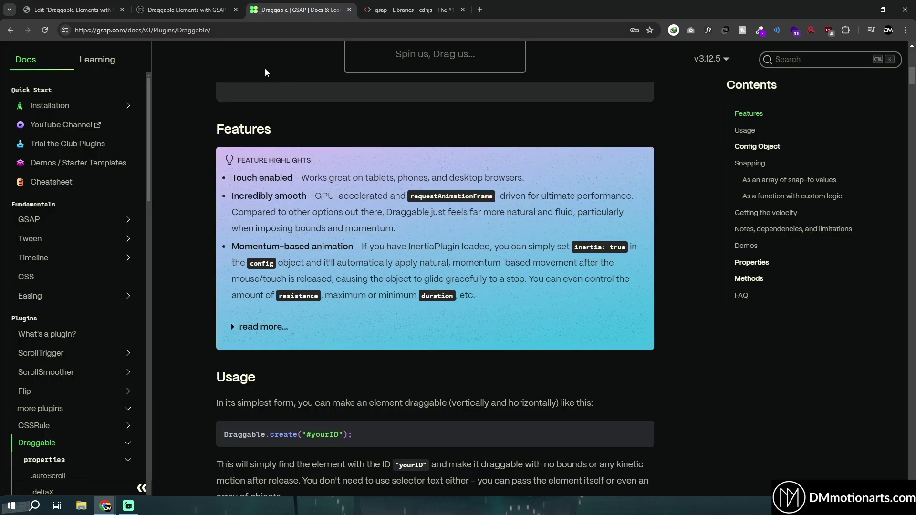
Copy the Draggable.create("#yourID"); example from the docs' Usage section and return to Elementor.
{"action": "scroll", "coordinate": [203, 256], "scroll_direction": "down", "scroll_amount": 4}
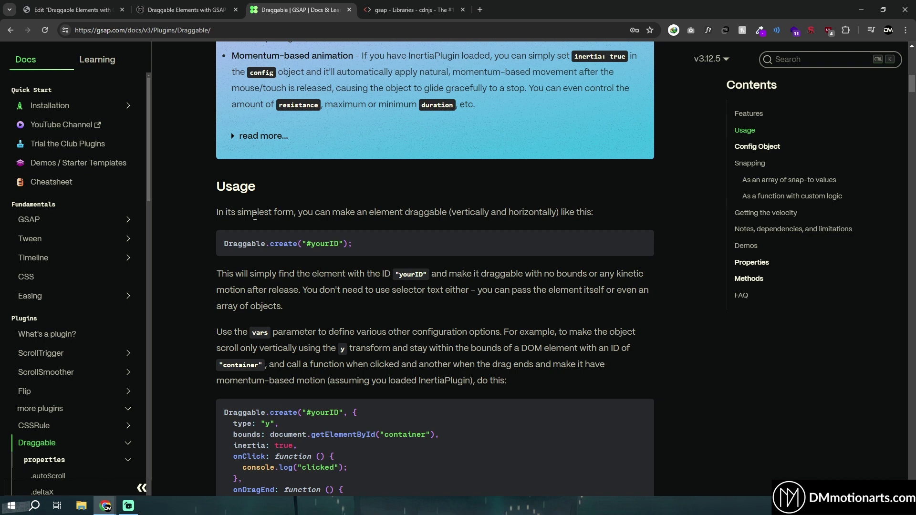
{"action": "scroll", "coordinate": [321, 262], "scroll_direction": "down", "scroll_amount": 3}
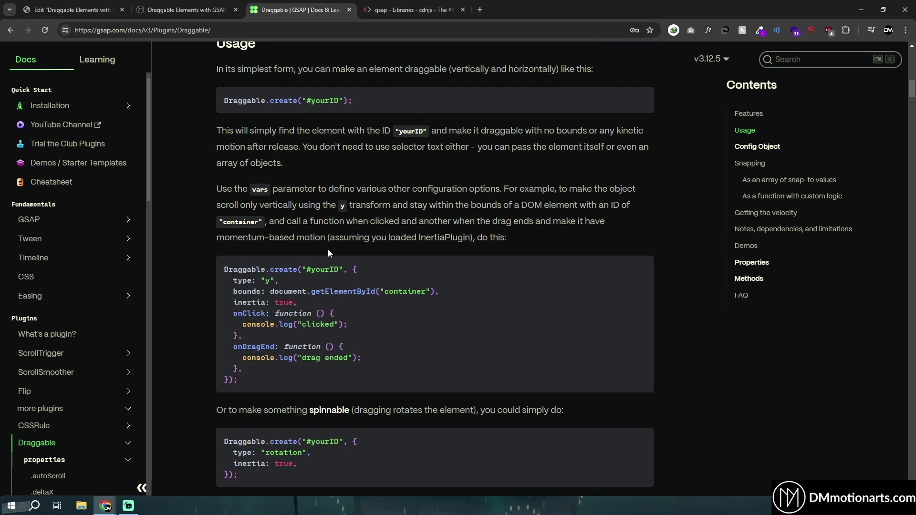
{"action": "scroll", "coordinate": [313, 245], "scroll_direction": "down", "scroll_amount": 4}
{"action": "scroll", "coordinate": [298, 226], "scroll_direction": "up", "scroll_amount": 1}
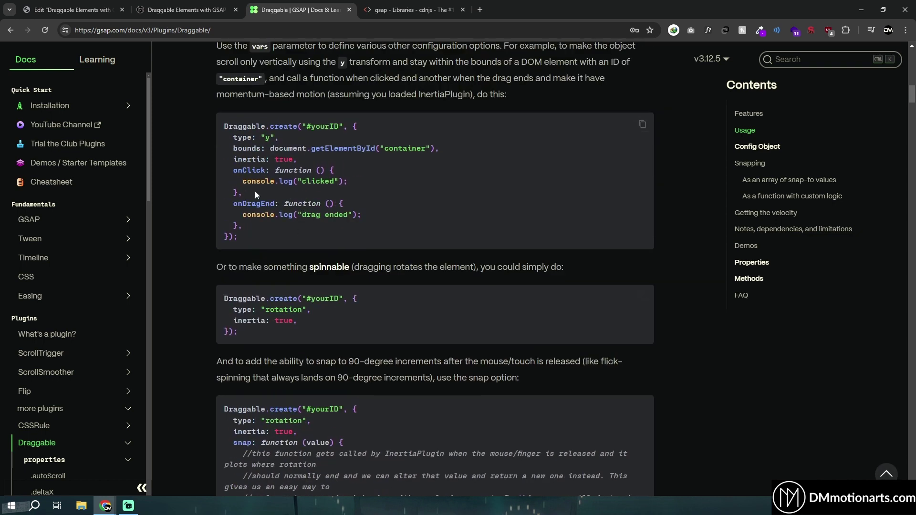
{"action": "scroll", "coordinate": [274, 268], "scroll_direction": "down", "scroll_amount": 10}
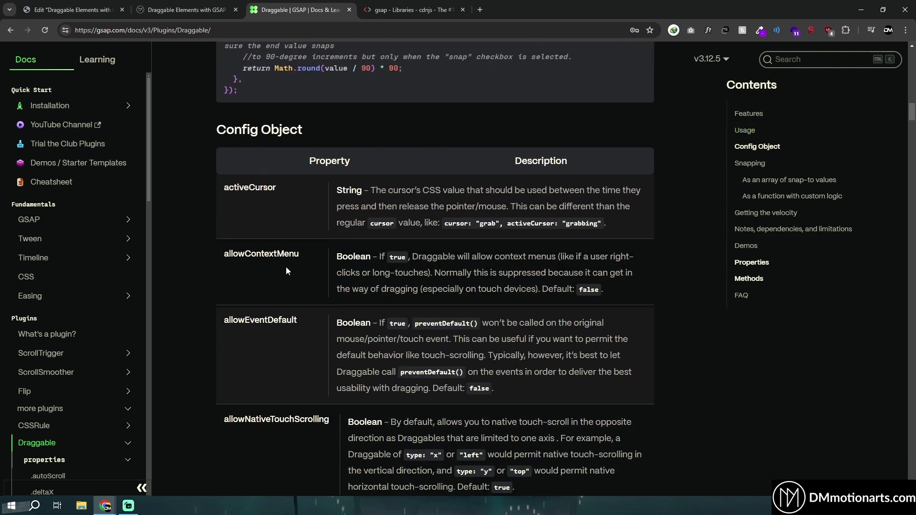
{"action": "scroll", "coordinate": [285, 267], "scroll_direction": "up", "scroll_amount": 9}
{"action": "scroll", "coordinate": [239, 282], "scroll_direction": "up", "scroll_amount": 6}
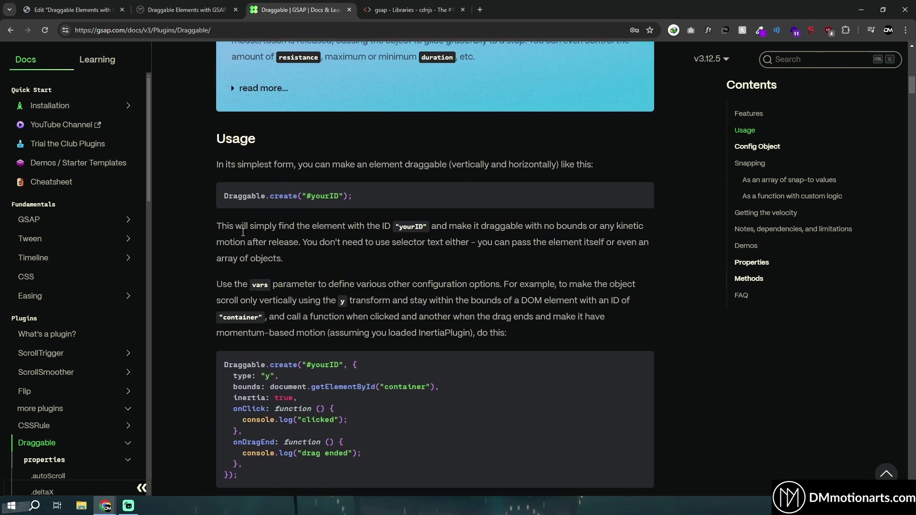
{"action": "left_click_drag", "start_coordinate": [224, 197], "coordinate": [361, 195]}
{"action": "key", "text": "ctrl+c"}
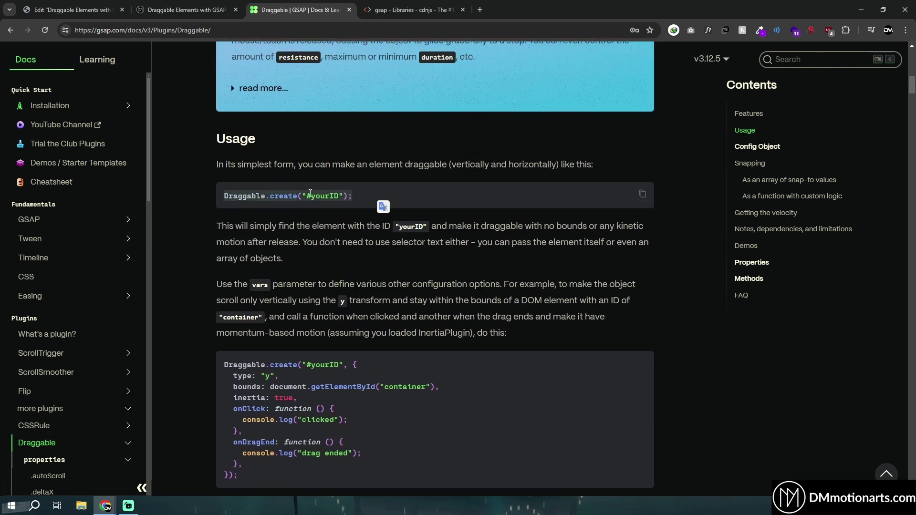
{"action": "left_click", "coordinate": [71, 10]}
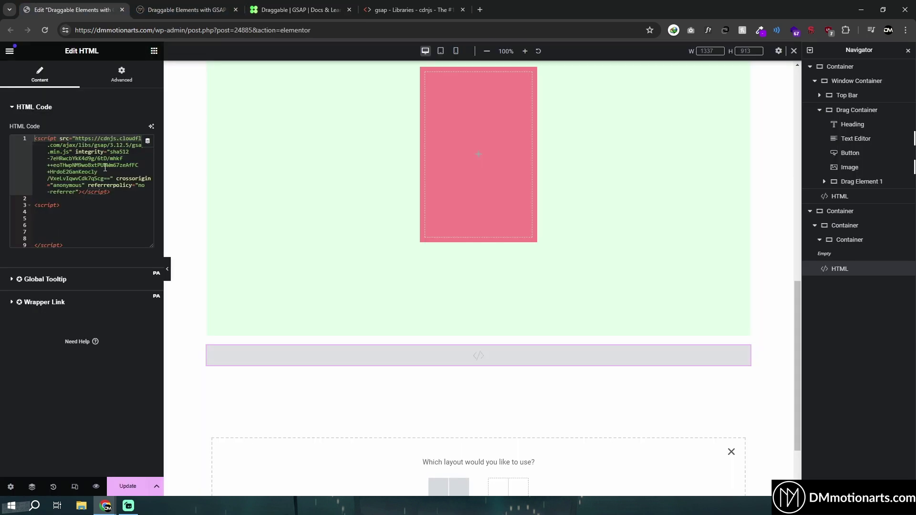
Paste the Draggable.create line on line 5 and replace "#yourID" with .drag-box.
{"action": "left_click", "coordinate": [82, 218]}
{"action": "key", "text": "ctrl+v"}
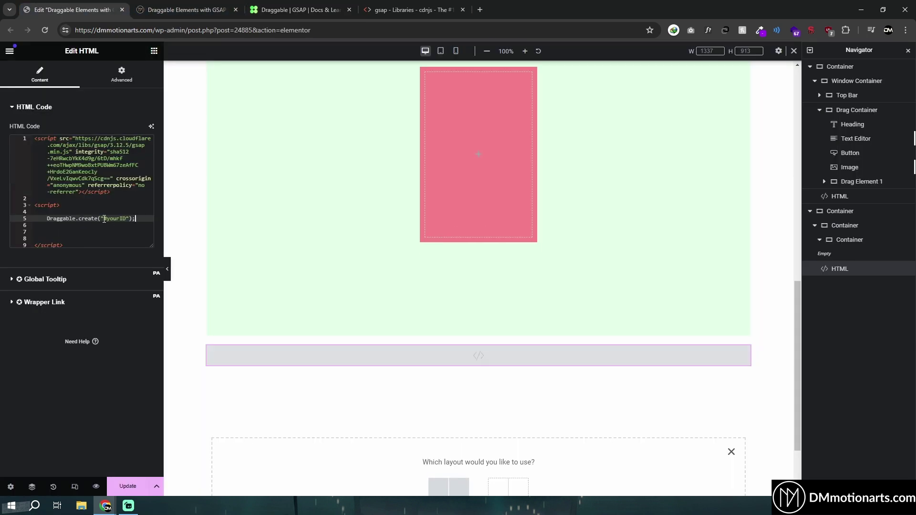
{"action": "left_click", "coordinate": [465, 78]}
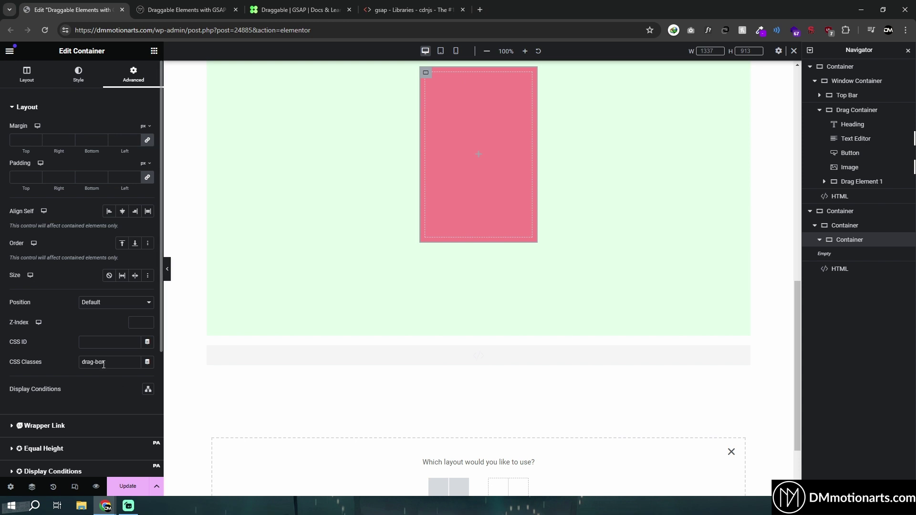
{"action": "left_click", "coordinate": [386, 363]}
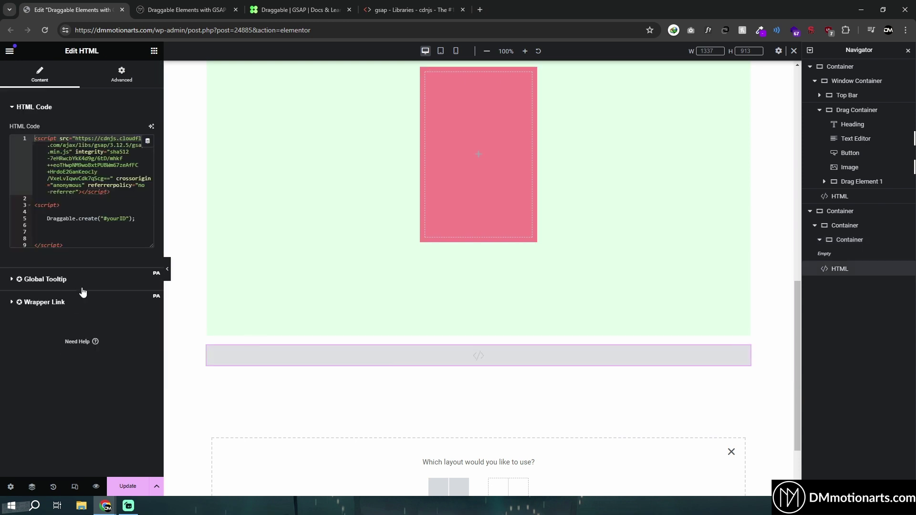
{"action": "left_click", "coordinate": [105, 219]}
{"action": "left_click", "coordinate": [126, 219], "text": "shift"}
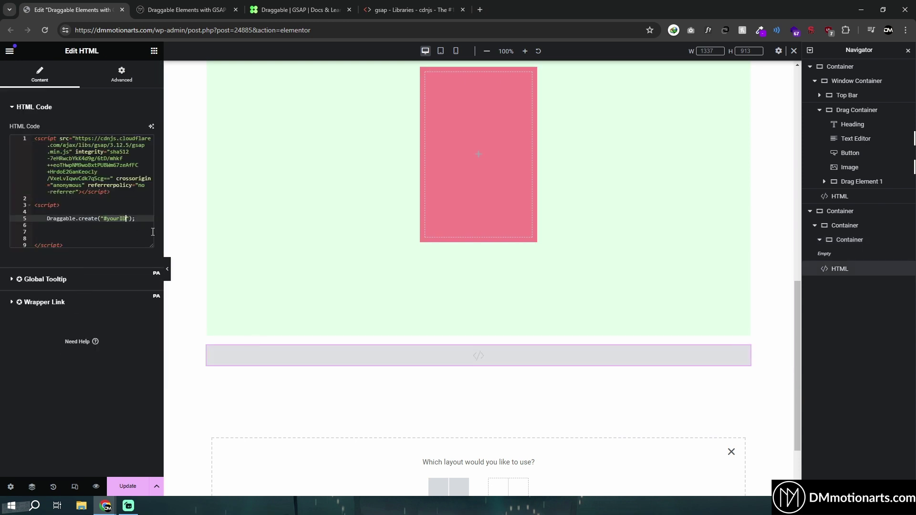
{"action": "type", "text": ".drag-box"}
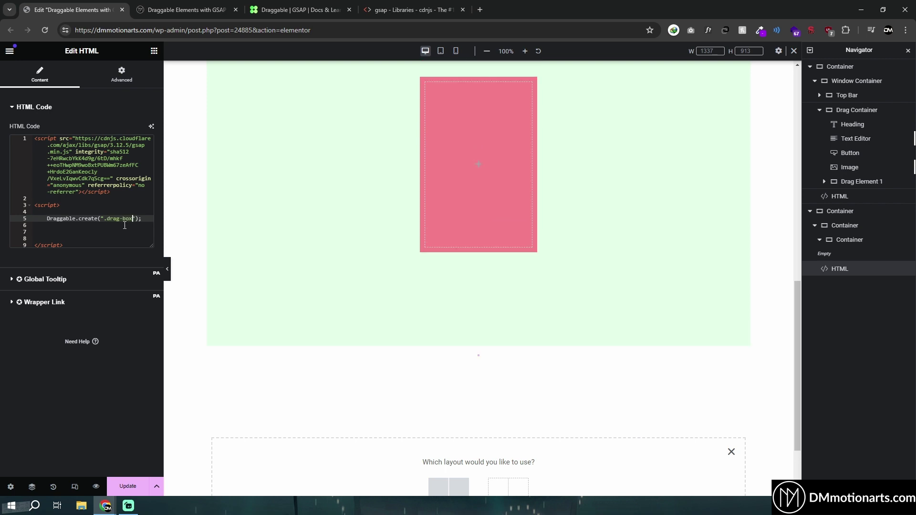
Verify the pink card's drag-box class and correct the selector to ".drag-box".
{"action": "left_click", "coordinate": [425, 73]}
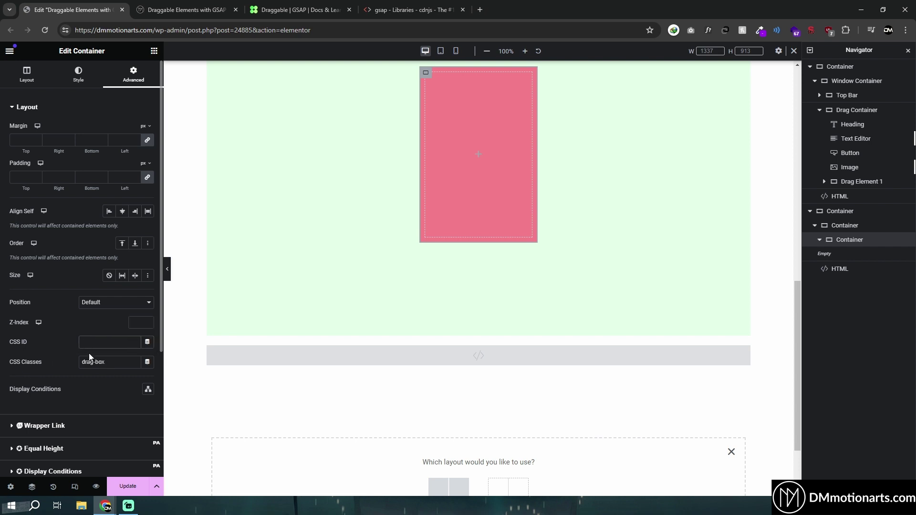
{"action": "left_click_drag", "start_coordinate": [81, 366], "coordinate": [106, 366]}
{"action": "left_click", "coordinate": [81, 348]}
{"action": "left_click", "coordinate": [388, 358]}
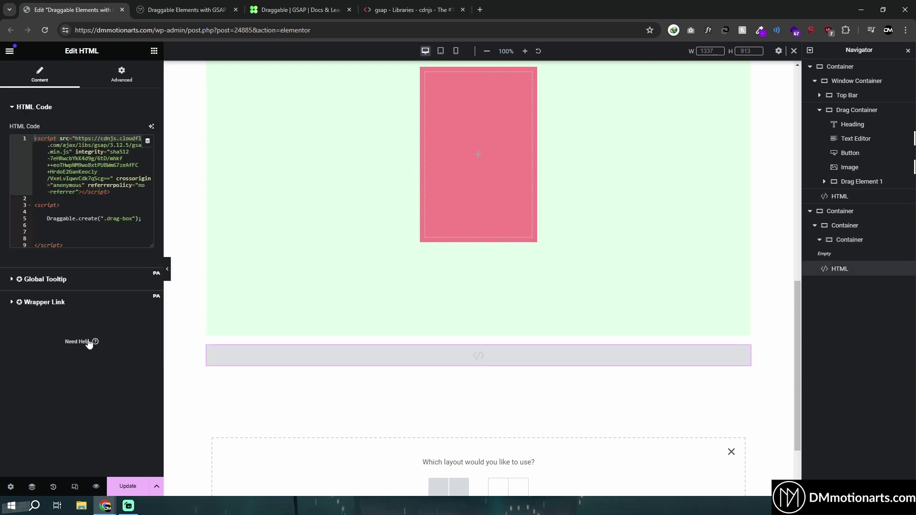
{"action": "left_click", "coordinate": [106, 219]}
{"action": "type", "text": "."}
{"action": "key", "text": "End"}
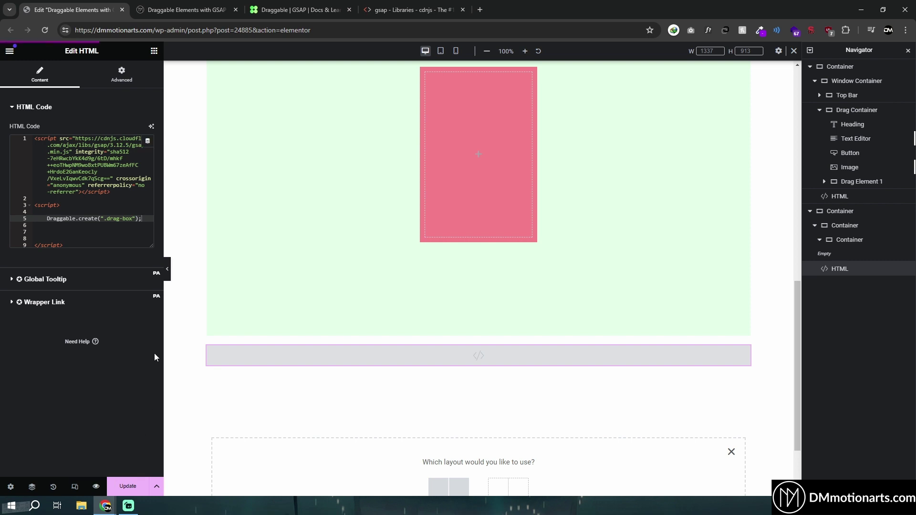
{"action": "key", "text": "ctrl+shift+p"}
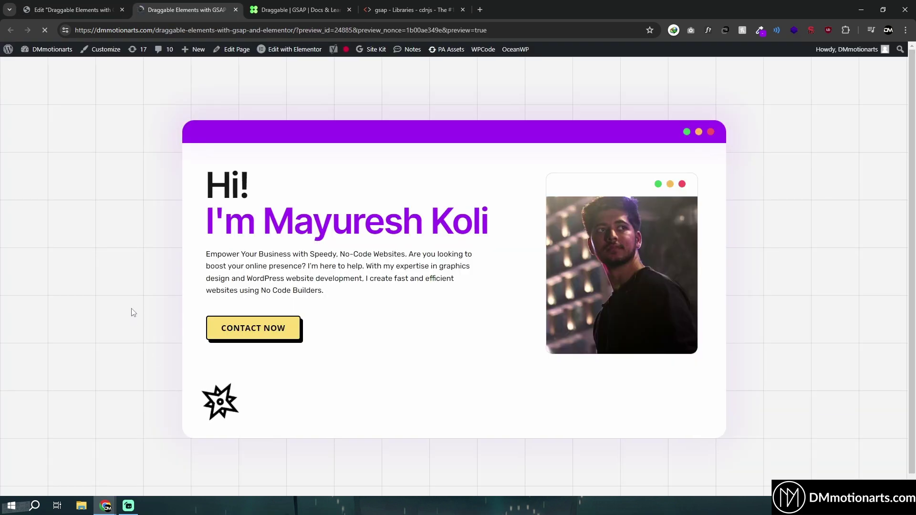
Drag the pink card and the photo card around the live preview, beyond the green area.
{"action": "scroll", "coordinate": [132, 313], "scroll_direction": "down", "scroll_amount": 9}
{"action": "left_click_drag", "start_coordinate": [447, 302], "coordinate": [522, 263]}
{"action": "left_click_drag", "start_coordinate": [644, 293], "coordinate": [771, 299]}
{"action": "left_click_drag", "start_coordinate": [97, 272], "coordinate": [516, 258]}
{"action": "scroll", "coordinate": [385, 274], "scroll_direction": "up", "scroll_amount": 7}
{"action": "left_click_drag", "start_coordinate": [550, 171], "coordinate": [448, 152]}
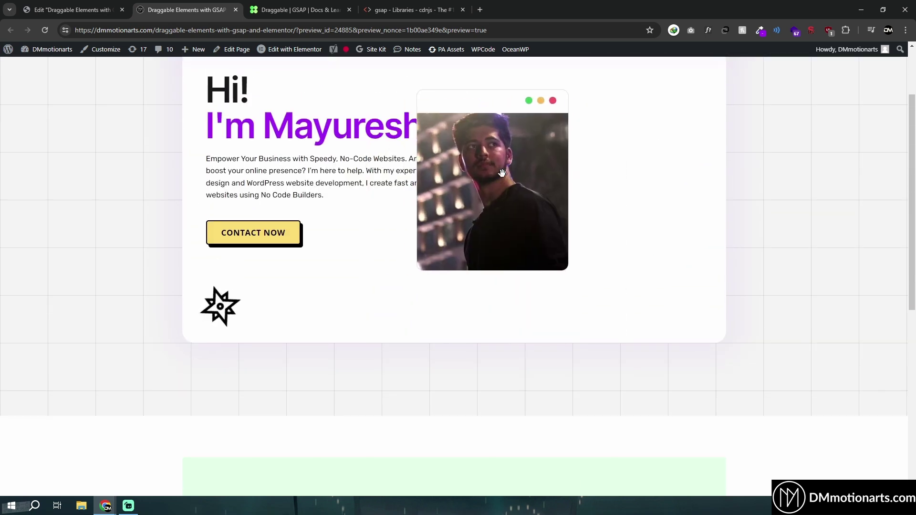
{"action": "scroll", "coordinate": [464, 239], "scroll_direction": "down", "scroll_amount": 8}
{"action": "mouse_move", "coordinate": [499, 228]}
{"action": "left_mouse_down"}
{"action": "mouse_move", "coordinate": [168, 236]}
{"action": "mouse_move", "coordinate": [493, 215]}
{"action": "left_mouse_up"}
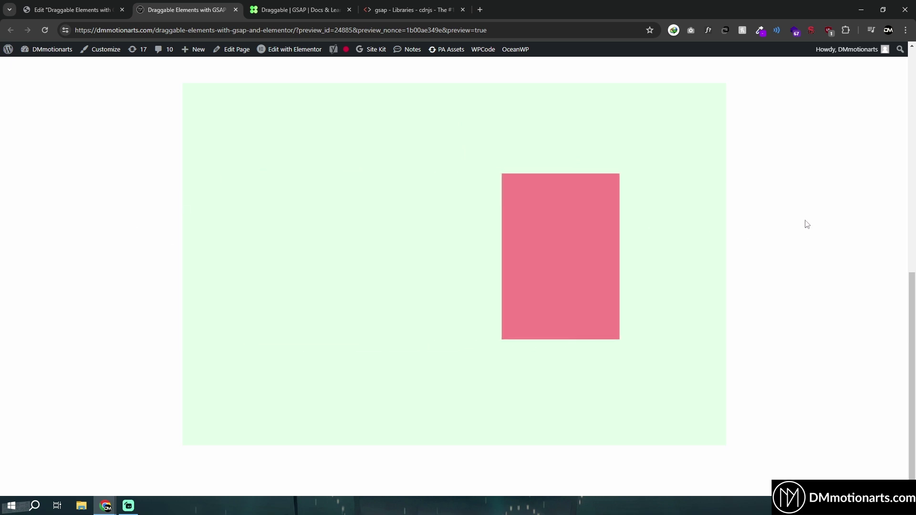
Remove blank lines after the Draggable call and insert a <style></style> block above <script>.
{"action": "left_click", "coordinate": [76, 10]}
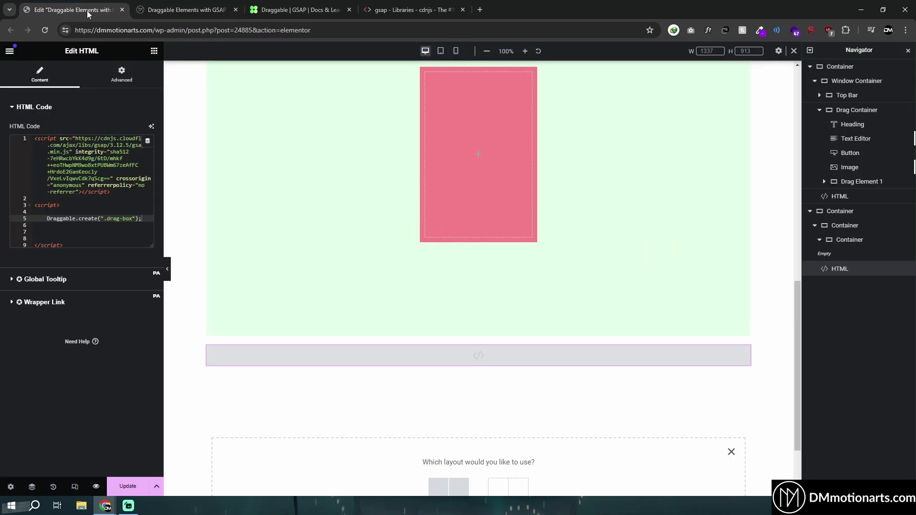
{"action": "left_click", "coordinate": [91, 206]}
{"action": "left_click", "coordinate": [151, 220]}
{"action": "key", "text": "Delete"}
{"action": "key", "text": "Delete"}
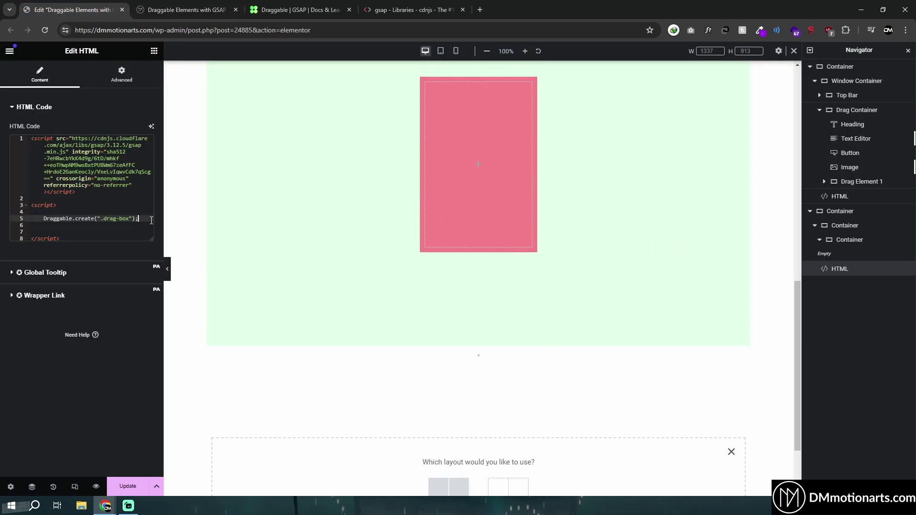
{"action": "key", "text": "Up"}
{"action": "key", "text": "Up"}
{"action": "key", "text": "Up"}
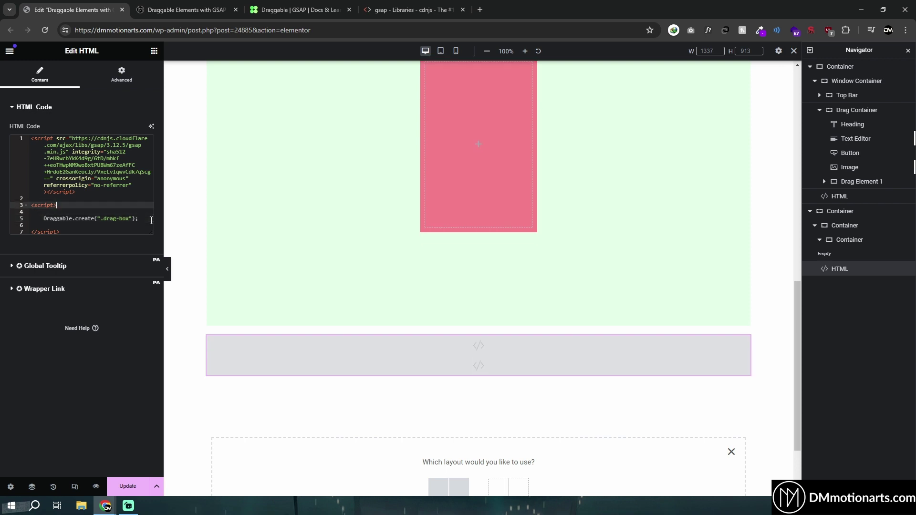
{"action": "key", "text": "Return"}
{"action": "key", "text": "Return"}
{"action": "key", "text": "Up"}
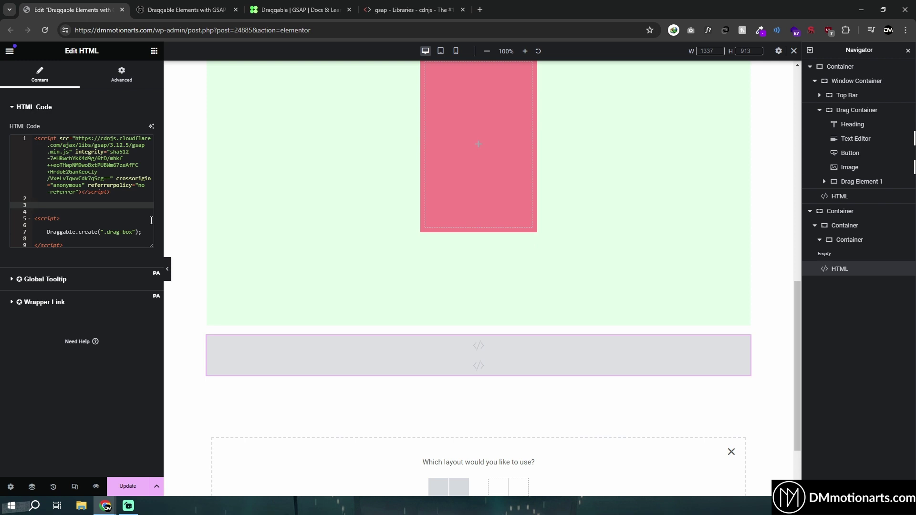
{"action": "type", "text": "style"}
{"action": "key", "text": "Return"}
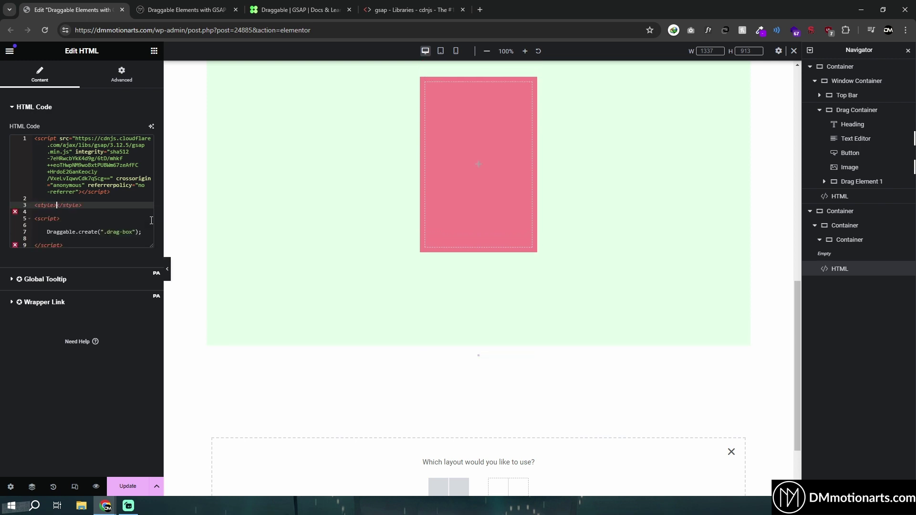
{"action": "key", "text": "Return"}
{"action": "key", "text": "Return"}
{"action": "key", "text": "Return"}
{"action": "key", "text": "Return"}
{"action": "key", "text": "Up"}
{"action": "key", "text": "Up"}
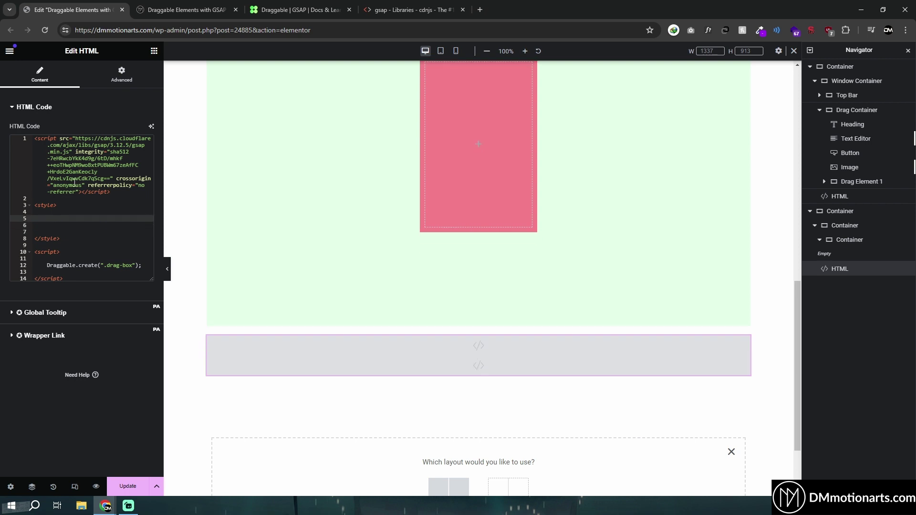
Check the pink box container's drag-box CSS class and add an empty line inside the style block.
{"action": "left_click_drag", "start_coordinate": [35, 205], "coordinate": [88, 278]}
{"action": "left_click", "coordinate": [76, 241]}
{"action": "left_click", "coordinate": [76, 218]}
{"action": "scroll", "coordinate": [427, 122], "scroll_direction": "up", "scroll_amount": 2}
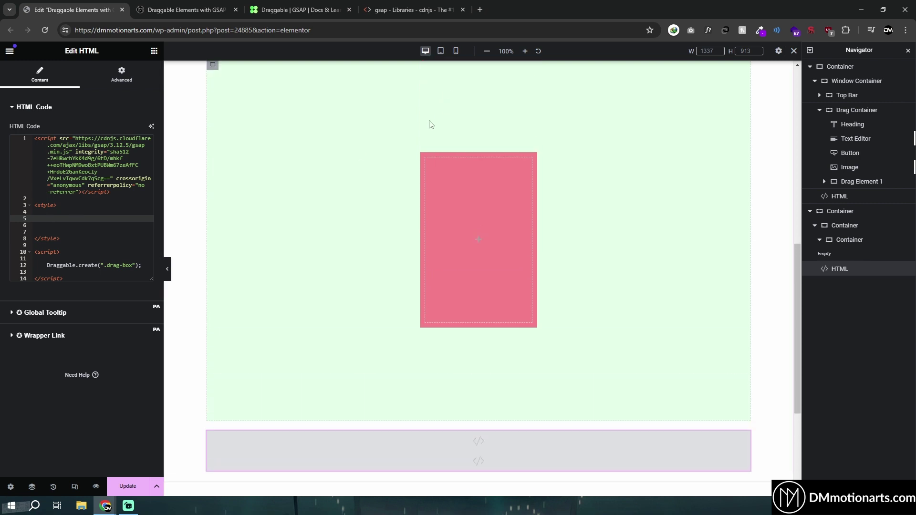
{"action": "left_click", "coordinate": [426, 159]}
{"action": "scroll", "coordinate": [106, 291], "scroll_direction": "down", "scroll_amount": 2}
{"action": "triple_click", "coordinate": [86, 270]}
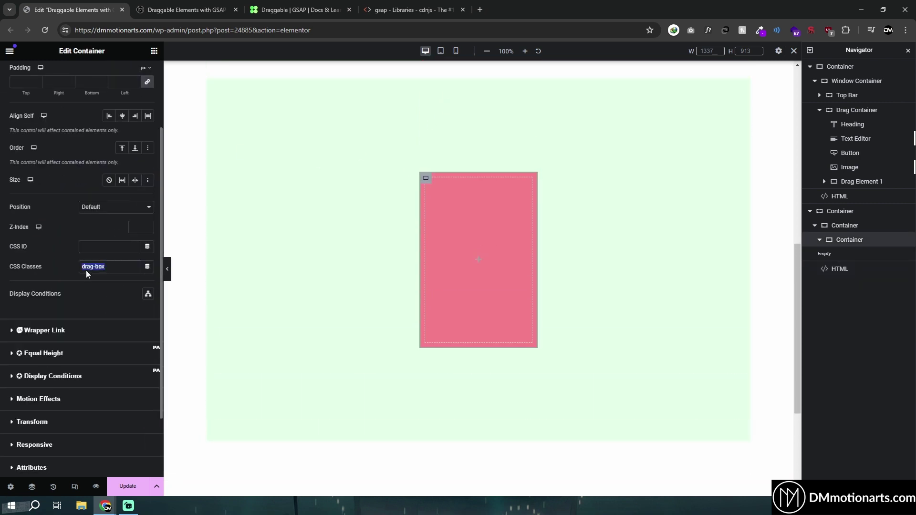
{"action": "scroll", "coordinate": [345, 377], "scroll_direction": "down", "scroll_amount": 3}
{"action": "left_click", "coordinate": [354, 311]}
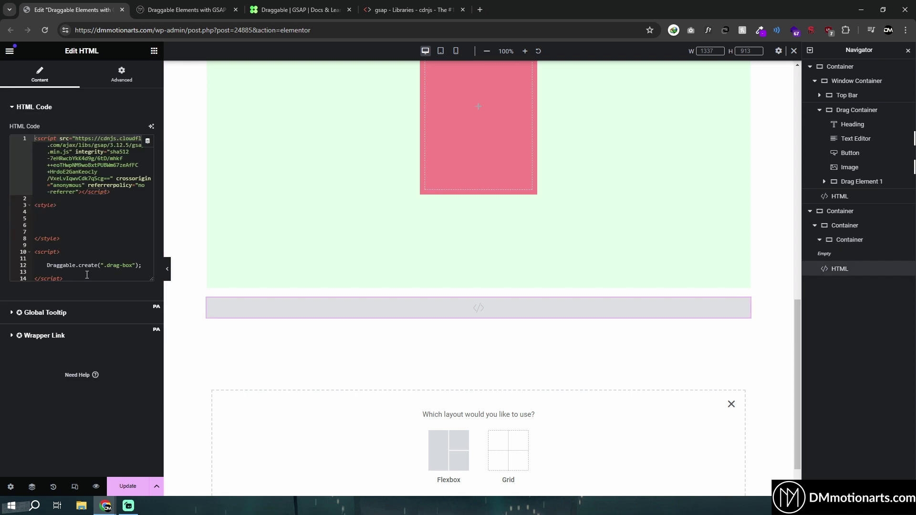
{"action": "left_click", "coordinate": [75, 218]}
{"action": "key", "text": "Return"}
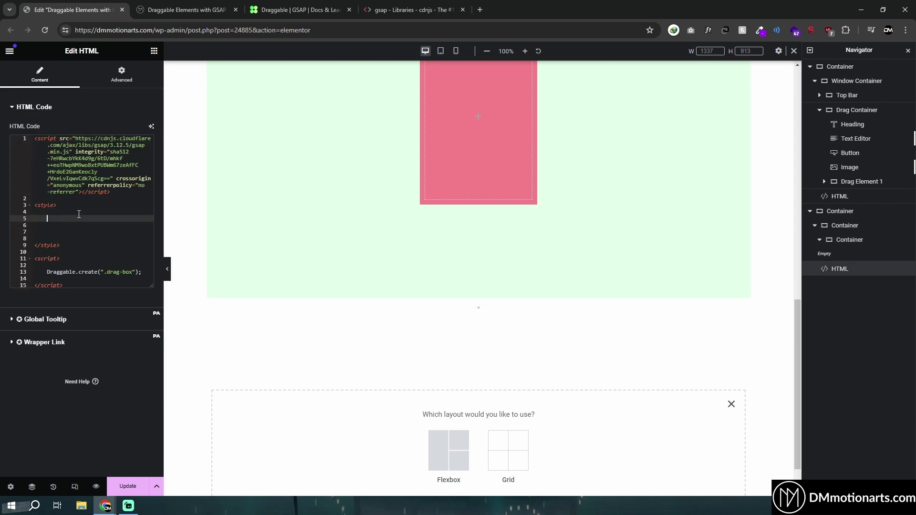
Write transition: none !important in the .drag-box rule, then try the value all.
{"action": "key", "text": "Return"}
{"action": "key", "text": "Return"}
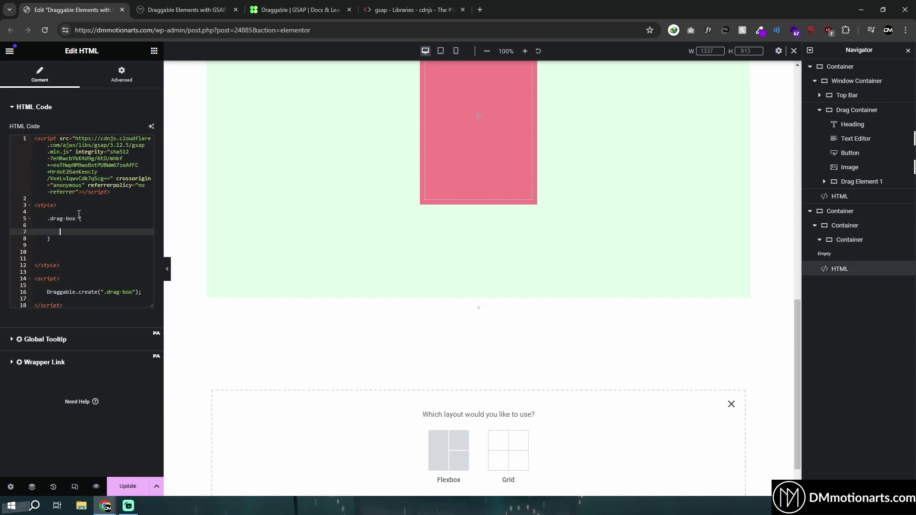
{"action": "type", "text": "transition: none !important;"}
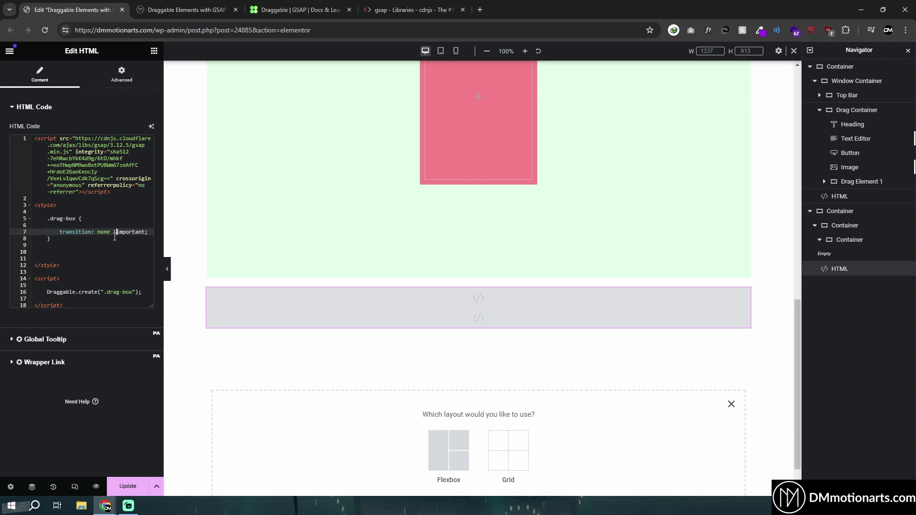
{"action": "left_click", "coordinate": [98, 232]}
{"action": "type", "text": "all"}
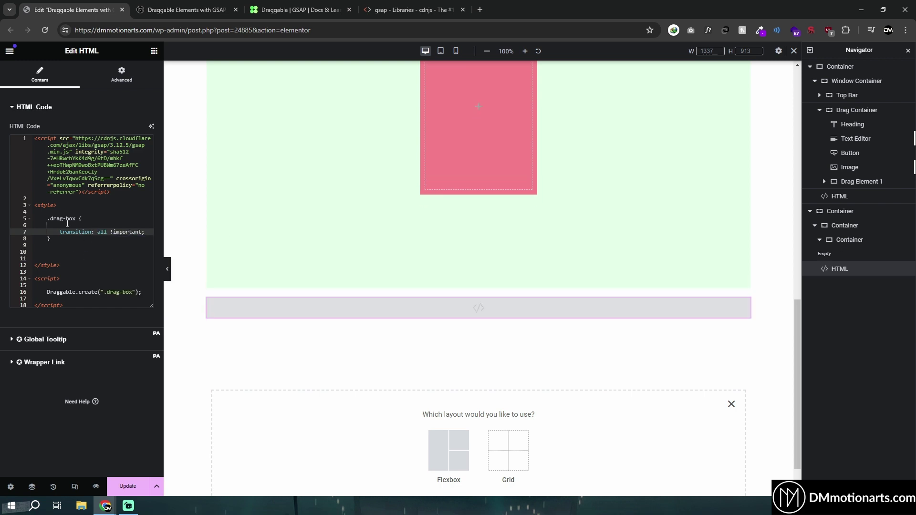
Test dragging the pink box in preview, then revert transition to none and tidy blank lines.
{"action": "scroll", "coordinate": [282, 292], "scroll_direction": "up", "scroll_amount": 3}
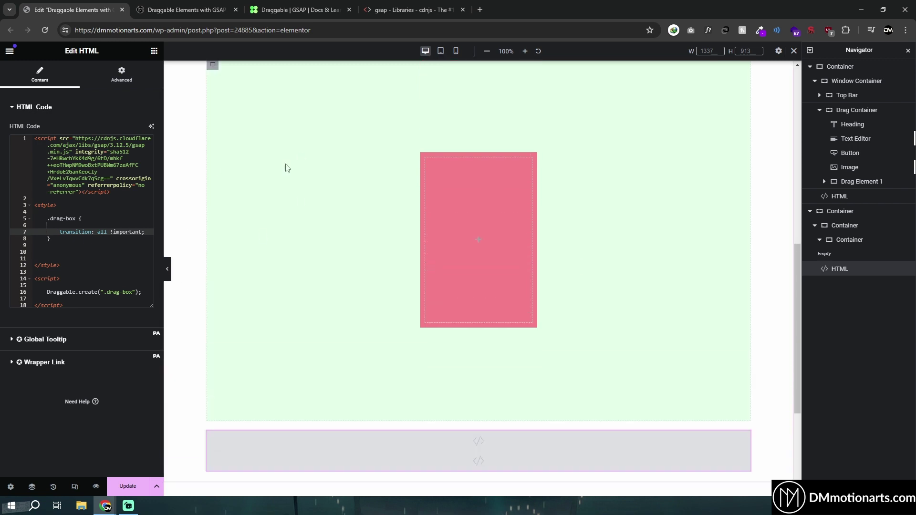
{"action": "left_click", "coordinate": [187, 6]}
{"action": "left_click_drag", "start_coordinate": [501, 296], "coordinate": [255, 178]}
{"action": "key", "text": "ctrl+shift+Tab"}
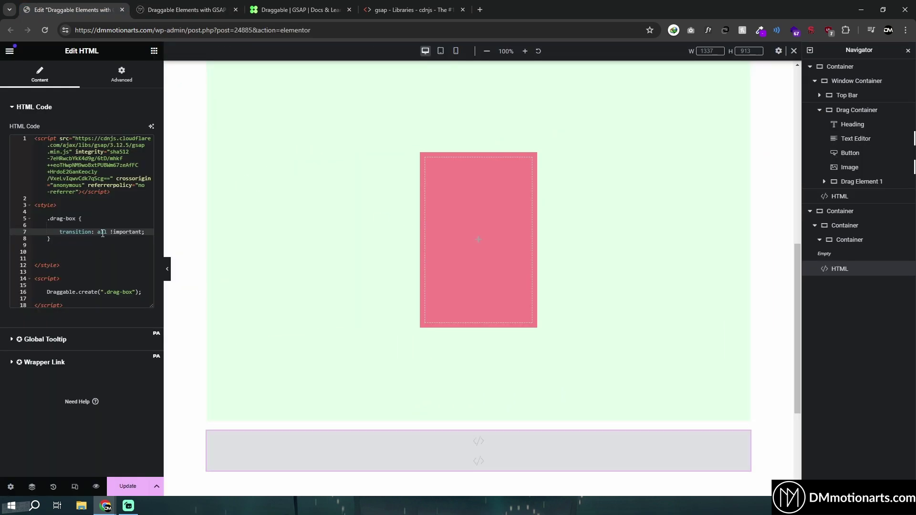
{"action": "double_click", "coordinate": [102, 233]}
{"action": "type", "text": "none"}
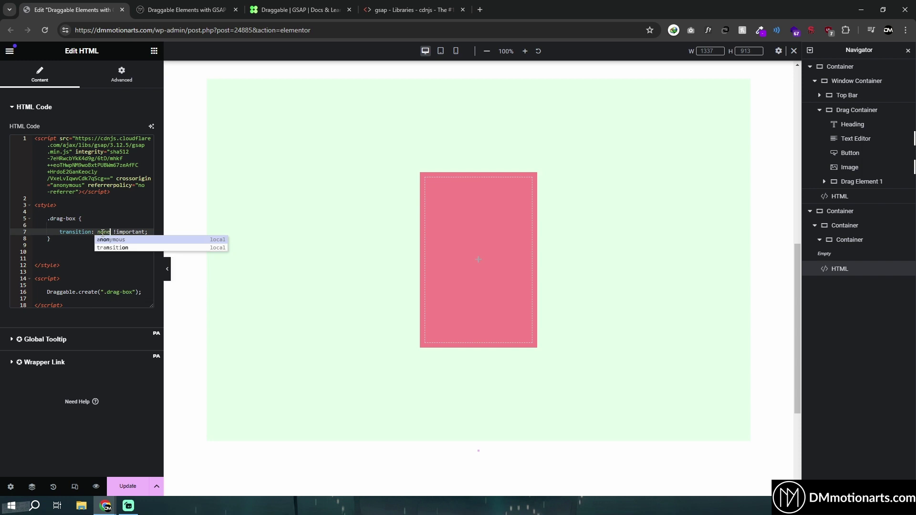
{"action": "left_click", "coordinate": [68, 243]}
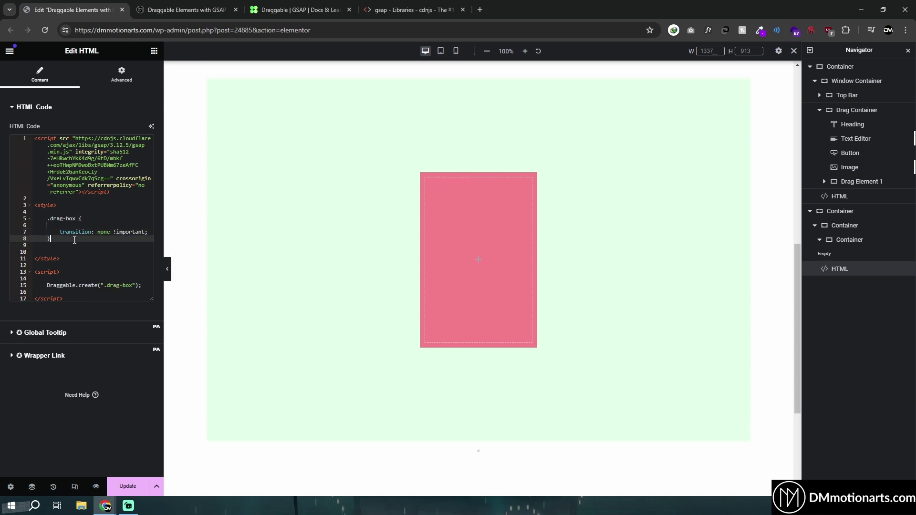
{"action": "key", "text": "BackSpace"}
{"action": "key", "text": "Delete"}
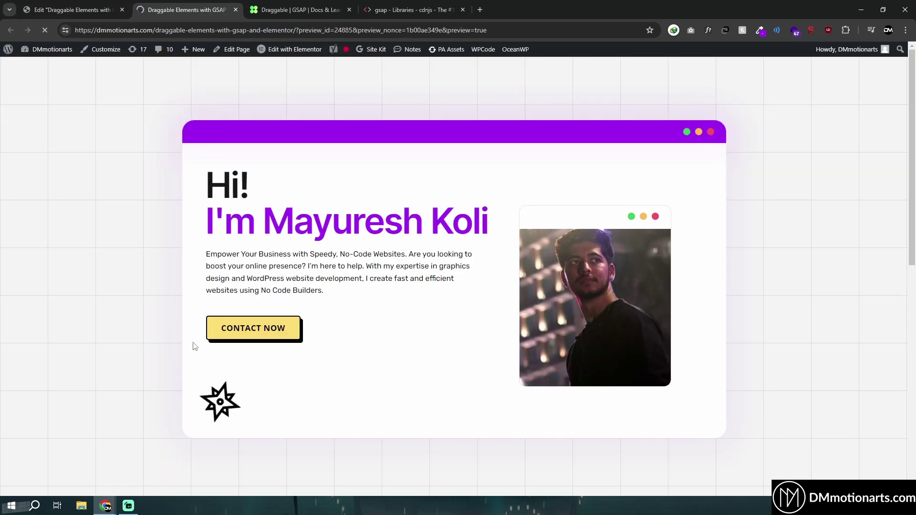
Fling the pink box repeatedly around the green section to confirm it follows without lag.
{"action": "scroll", "coordinate": [200, 344], "scroll_direction": "down", "scroll_amount": 8}
{"action": "left_click_drag", "start_coordinate": [437, 333], "coordinate": [302, 139]}
{"action": "scroll", "coordinate": [342, 278], "scroll_direction": "up", "scroll_amount": 4}
{"action": "left_click_drag", "start_coordinate": [306, 348], "coordinate": [407, 179]}
{"action": "scroll", "coordinate": [318, 307], "scroll_direction": "up", "scroll_amount": 4}
{"action": "left_click_drag", "start_coordinate": [380, 420], "coordinate": [400, 381]}
{"action": "scroll", "coordinate": [335, 347], "scroll_direction": "down", "scroll_amount": 2}
{"action": "scroll", "coordinate": [336, 347], "scroll_direction": "down", "scroll_amount": 5}
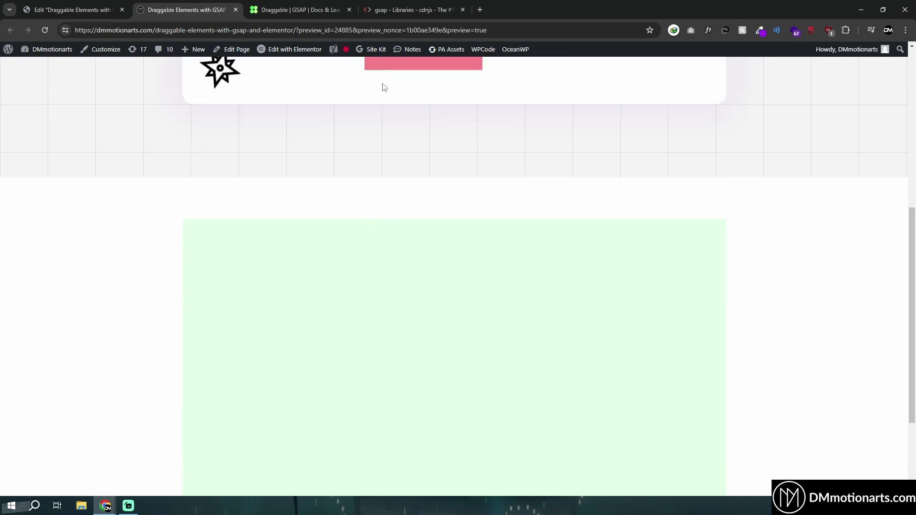
{"action": "left_click_drag", "start_coordinate": [382, 66], "coordinate": [463, 414]}
{"action": "scroll", "coordinate": [365, 342], "scroll_direction": "down", "scroll_amount": 3}
{"action": "left_click_drag", "start_coordinate": [258, 496], "coordinate": [411, 282]}
{"action": "left_click", "coordinate": [77, 10]}
Inspect the Window Container, Top Bar and Drag Container settings via Navigator.
{"action": "left_click", "coordinate": [146, 279]}
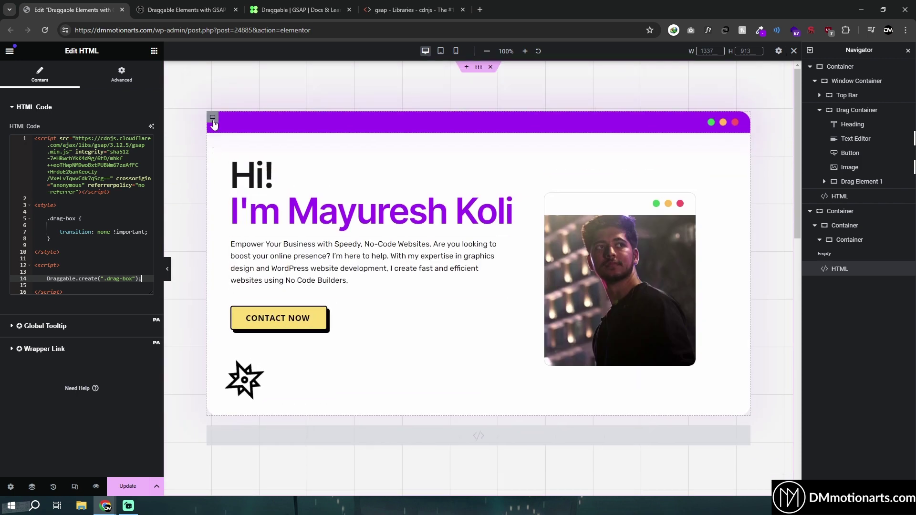
{"action": "left_click", "coordinate": [857, 80]}
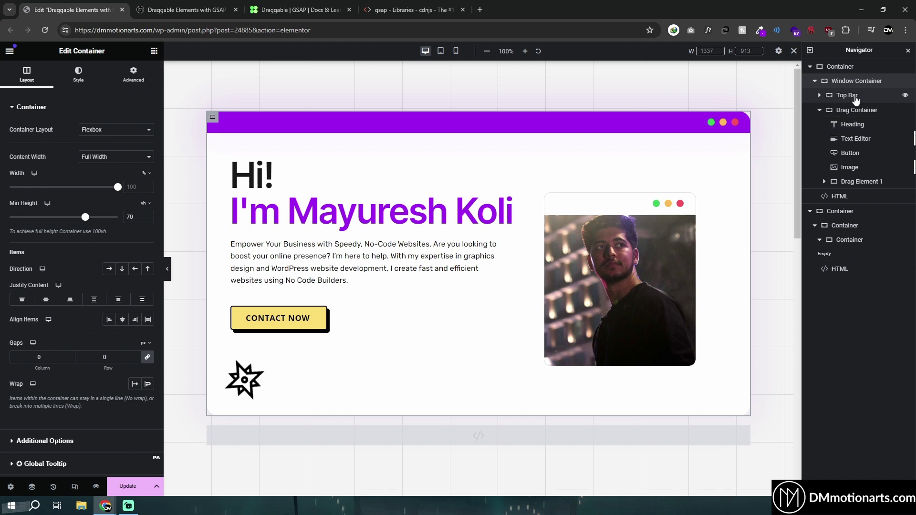
{"action": "left_click", "coordinate": [854, 98]}
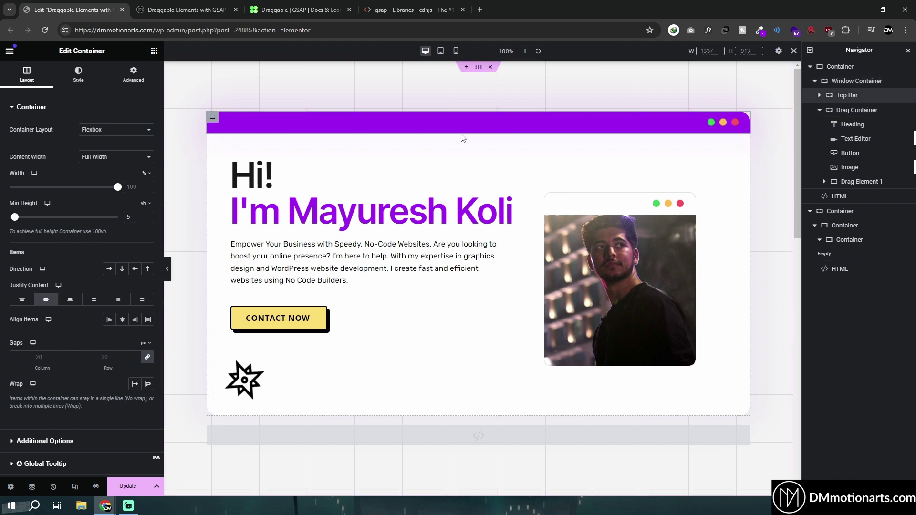
{"action": "left_click", "coordinate": [861, 112]}
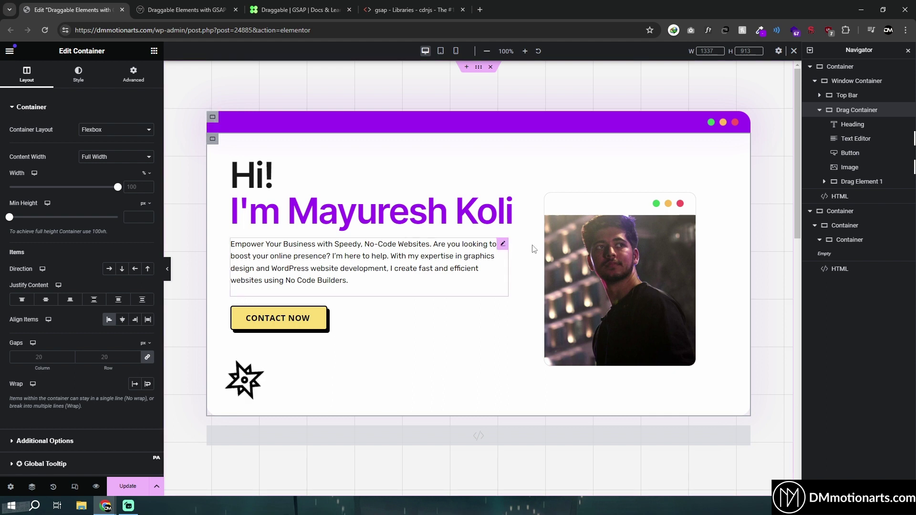
Review the window demo's Draggable call using bounds, then reopen the pink box's HTML code.
{"action": "left_click", "coordinate": [462, 431]}
{"action": "scroll", "coordinate": [90, 236], "scroll_direction": "down", "scroll_amount": 5}
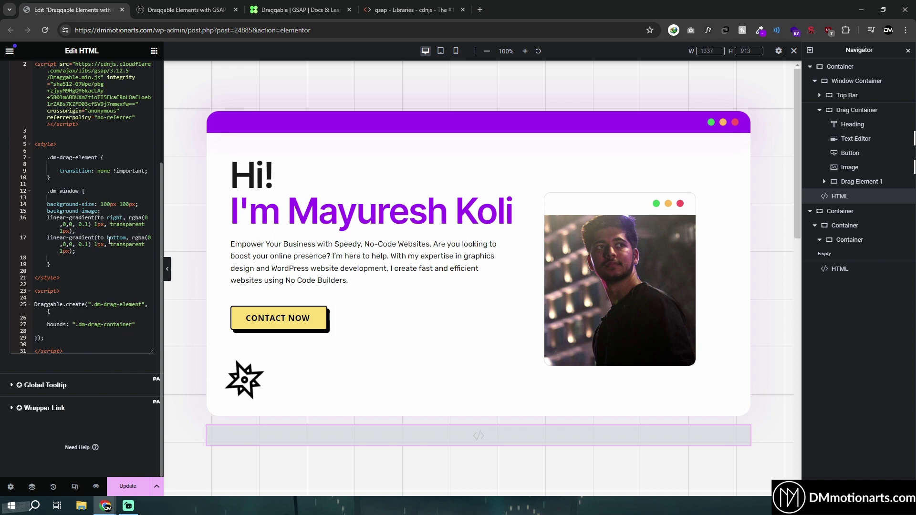
{"action": "scroll", "coordinate": [501, 242], "scroll_direction": "down", "scroll_amount": 1}
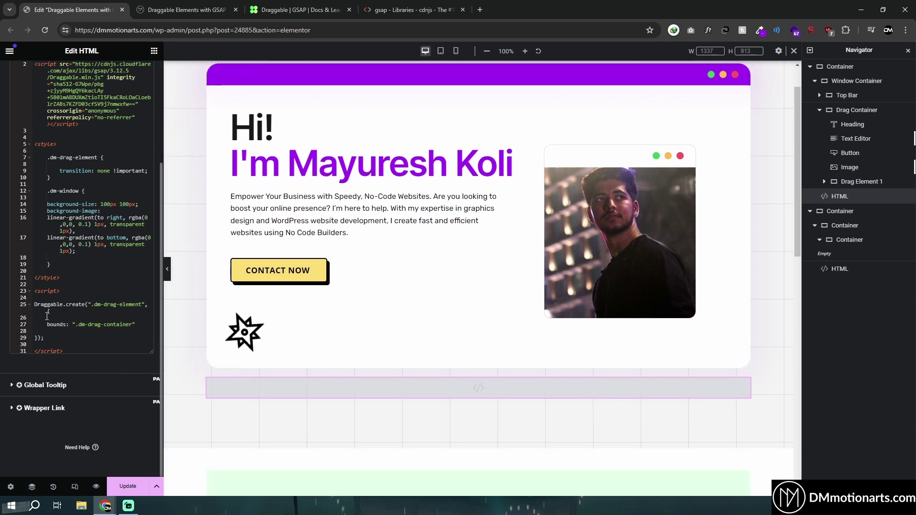
{"action": "left_click", "coordinate": [47, 316]}
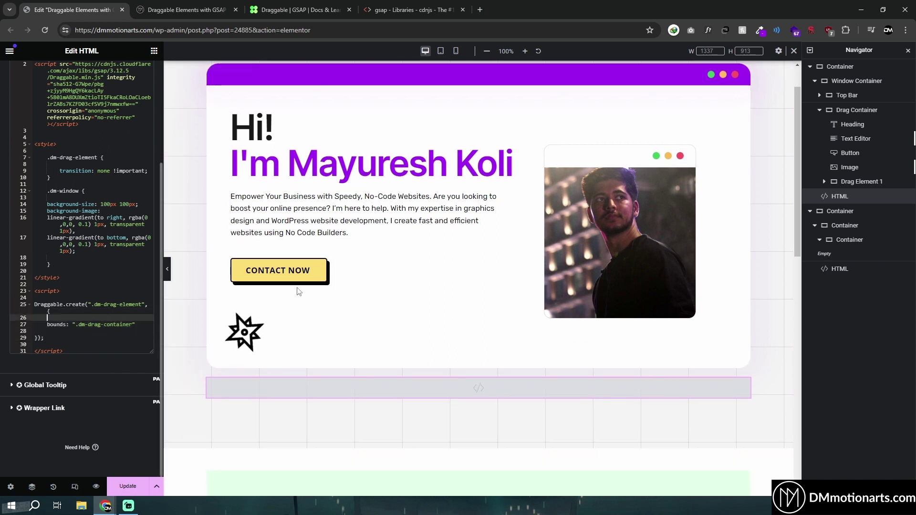
{"action": "scroll", "coordinate": [331, 307], "scroll_direction": "down", "scroll_amount": 9}
{"action": "left_click", "coordinate": [396, 419]}
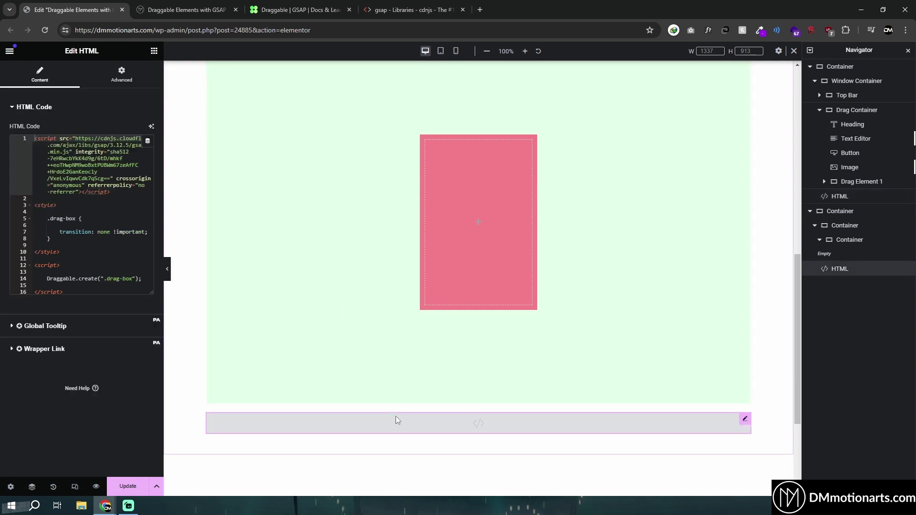
Add an empty { } options object after the ".drag-box" selector in Draggable.create.
{"action": "left_click", "coordinate": [137, 281]}
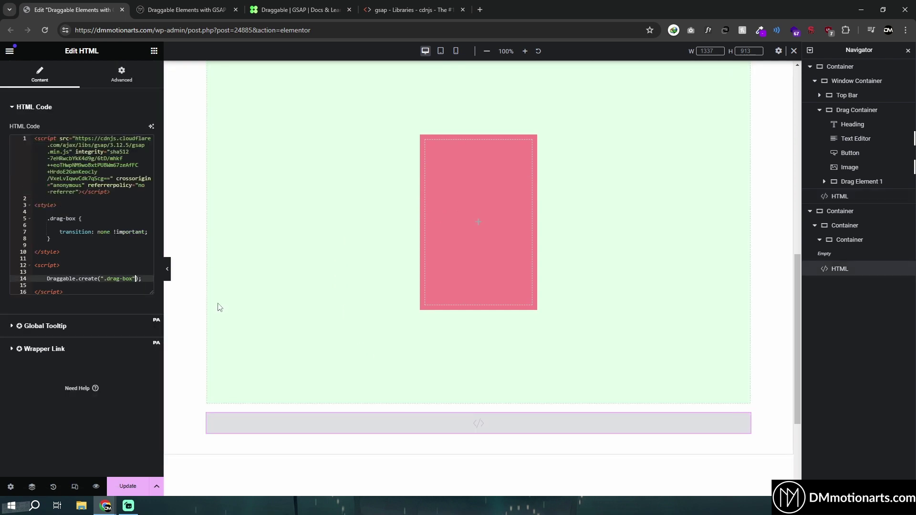
{"action": "type", "text": ","}
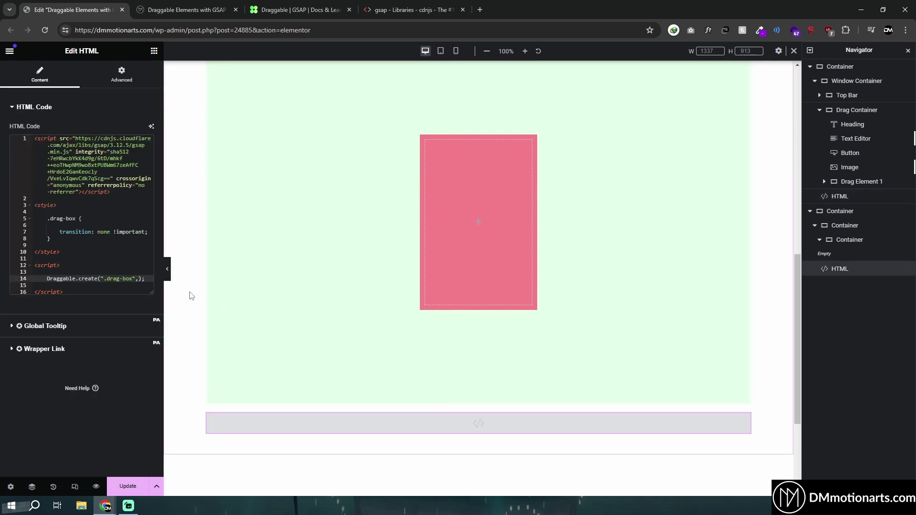
{"action": "type", "text": " {"}
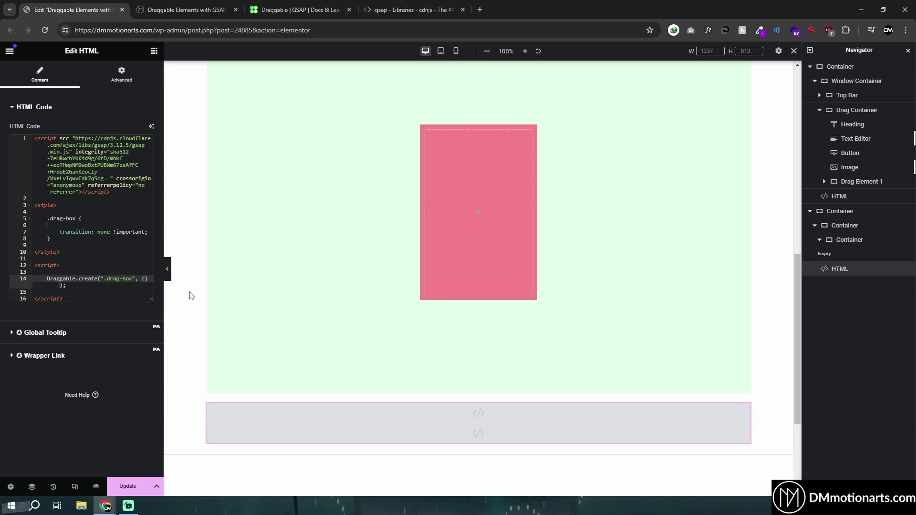
{"action": "key", "text": "Return"}
{"action": "key", "text": "Return"}
{"action": "key", "text": "Return"}
{"action": "key", "text": "Return"}
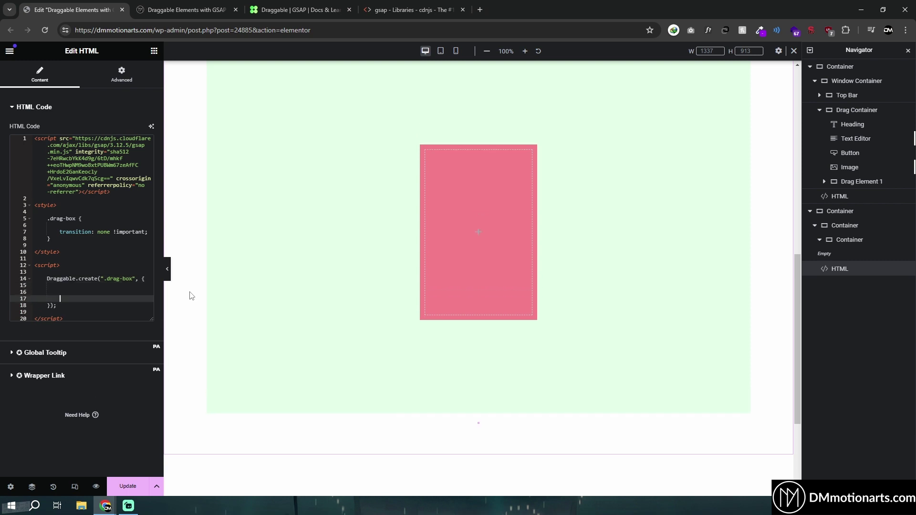
{"action": "key", "text": "Up"}
{"action": "key", "text": "Up"}
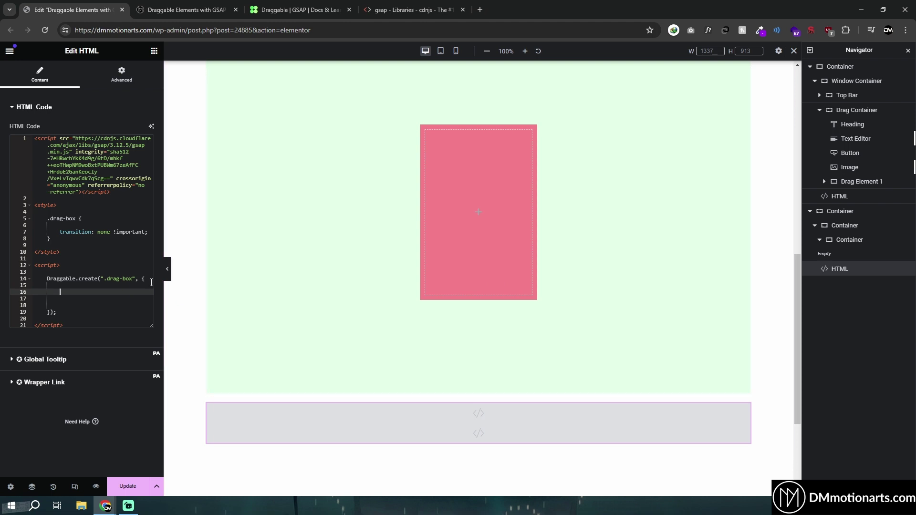
{"action": "left_click_drag", "start_coordinate": [143, 279], "coordinate": [49, 313]}
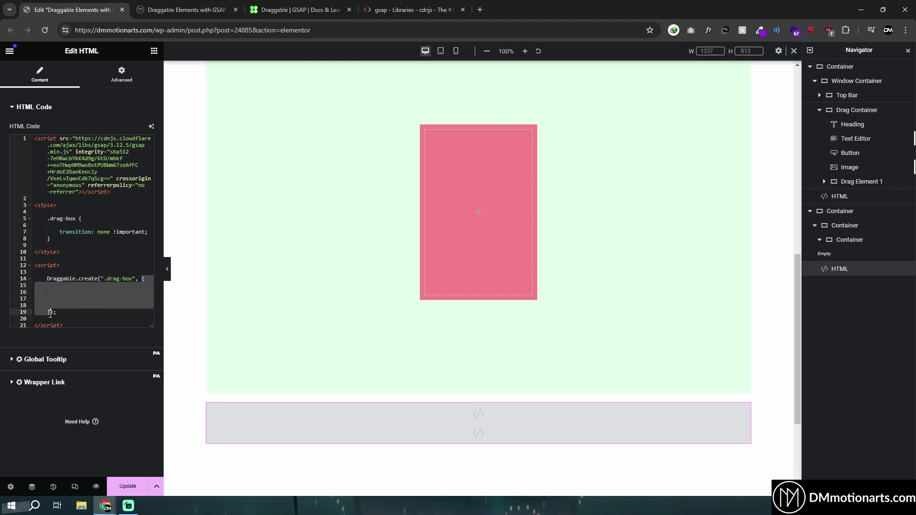
{"action": "key", "text": "BackSpace"}
{"action": "key", "text": "BackSpace"}
{"action": "key", "text": "BackSpace"}
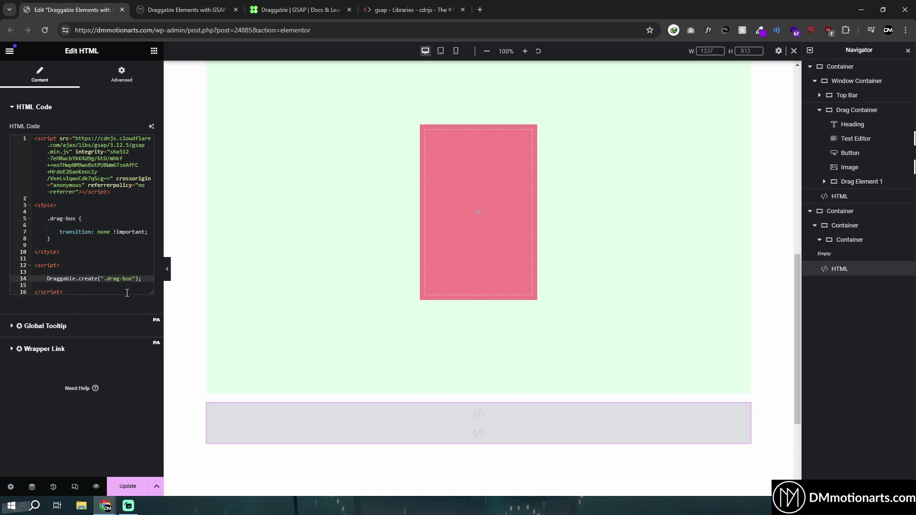
{"action": "type", "text": "{"}
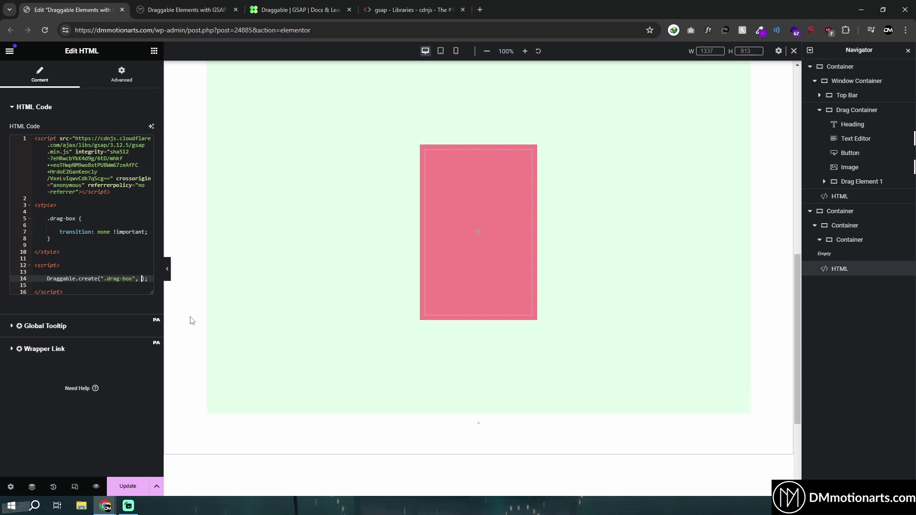
{"action": "type", "text": "}"}
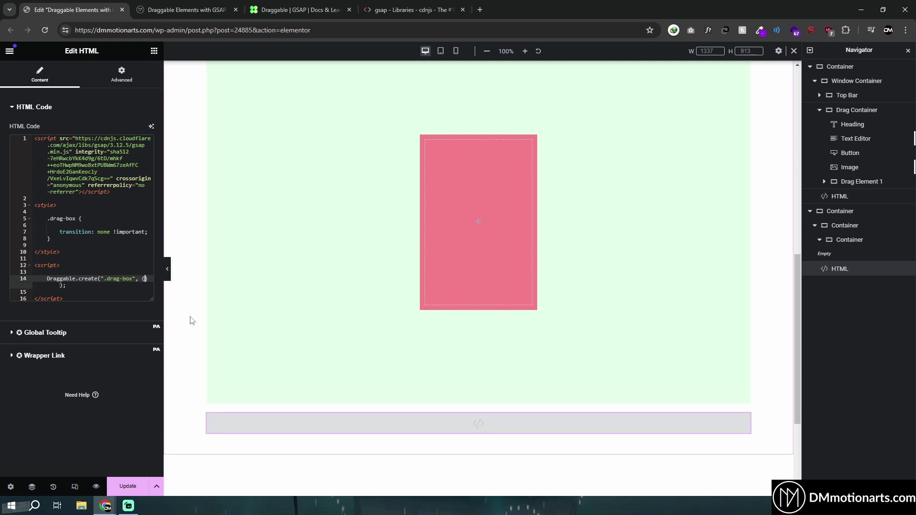
{"action": "key", "text": "Return"}
{"action": "key", "text": "Return"}
{"action": "key", "text": "Return"}
{"action": "key", "text": "Return"}
{"action": "key", "text": "Up"}
{"action": "key", "text": "Up"}
{"action": "key", "text": "Up"}
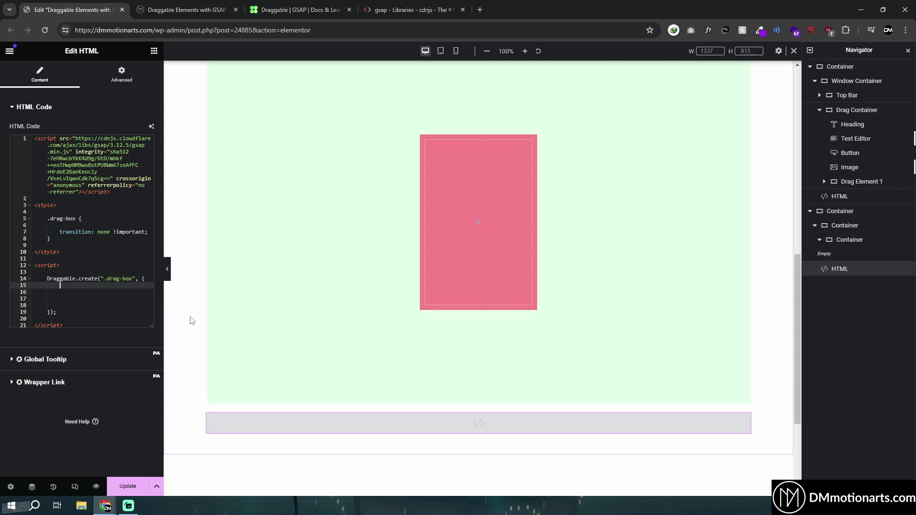
{"action": "key", "text": "Down"}
Type bounds: '' on line 16, referencing the window demo's bounds line.
{"action": "type", "text": "bound"}
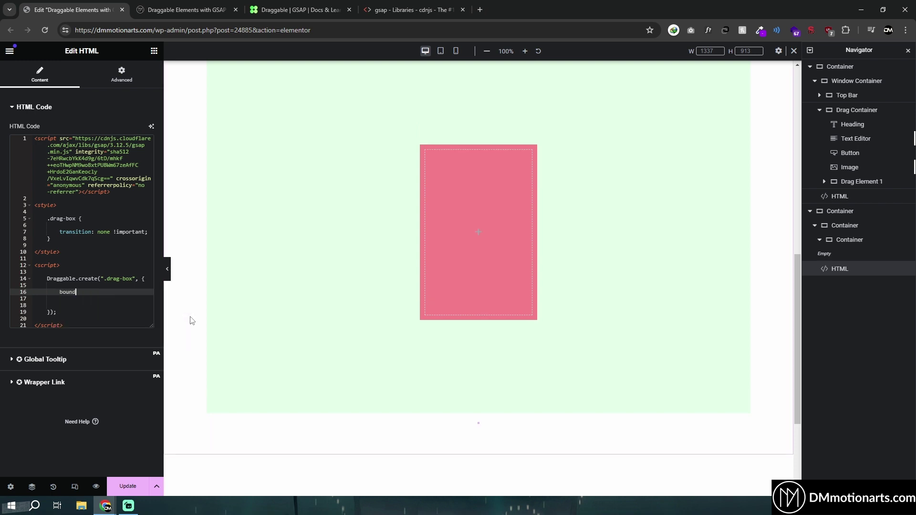
{"action": "scroll", "coordinate": [221, 318], "scroll_direction": "up", "scroll_amount": 8}
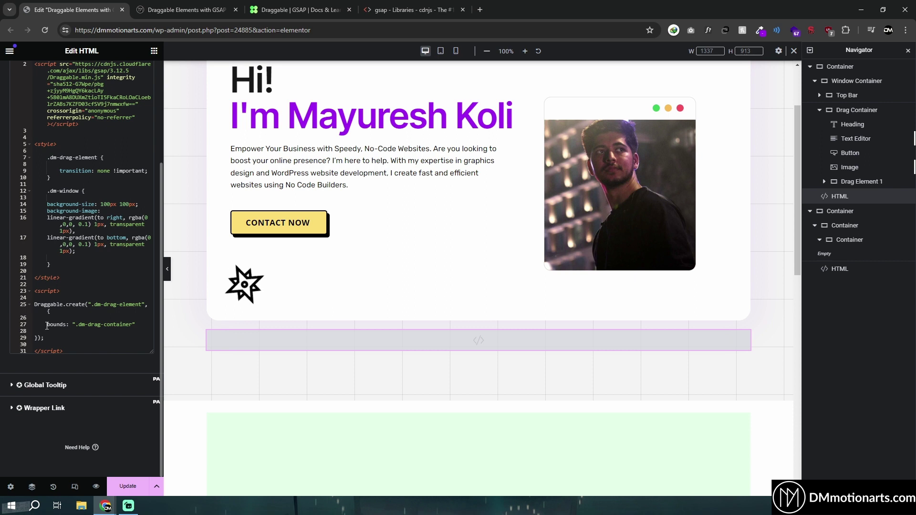
{"action": "left_click", "coordinate": [68, 325]}
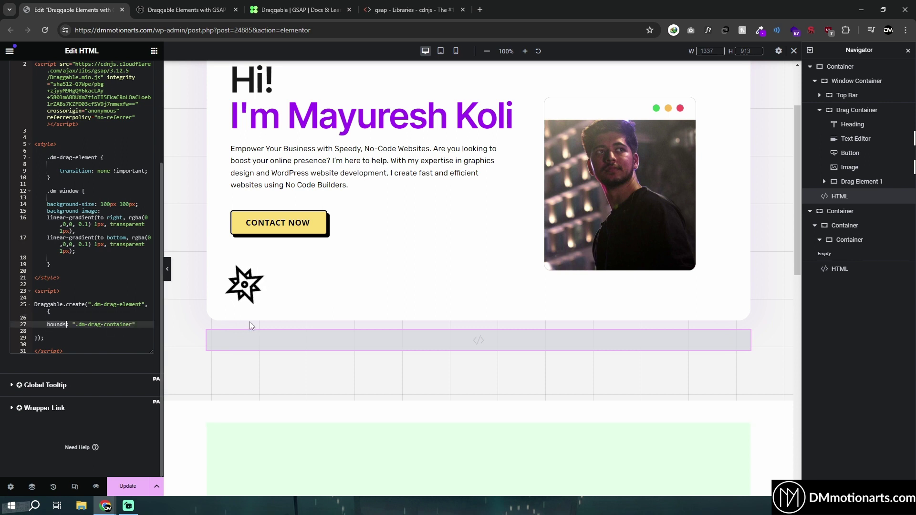
{"action": "scroll", "coordinate": [250, 321], "scroll_direction": "down", "scroll_amount": 8}
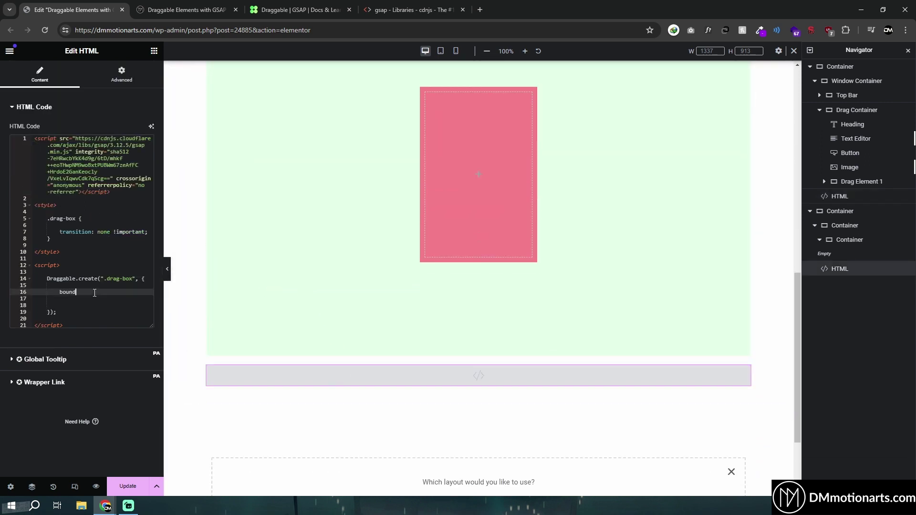
{"action": "type", "text": "s:"}
{"action": "key", "text": "Delete"}
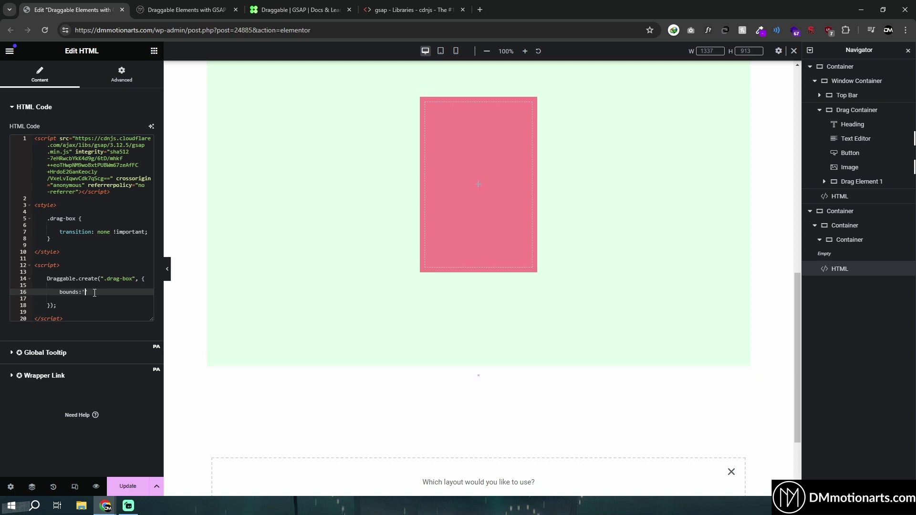
{"action": "type", "text": "'"}
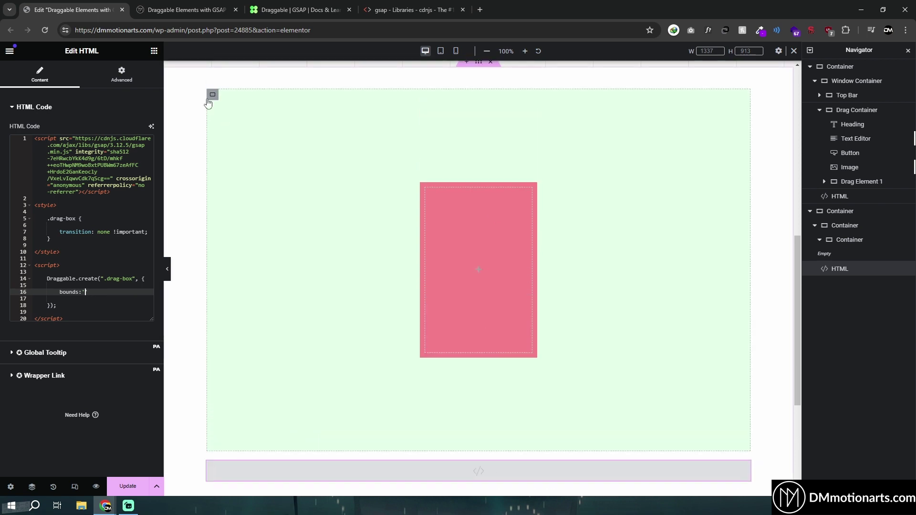
Confirm the green container's bounding-box class and set bounds to '.bounding-box'.
{"action": "left_click", "coordinate": [212, 94]}
{"action": "scroll", "coordinate": [93, 294], "scroll_direction": "down", "scroll_amount": 2}
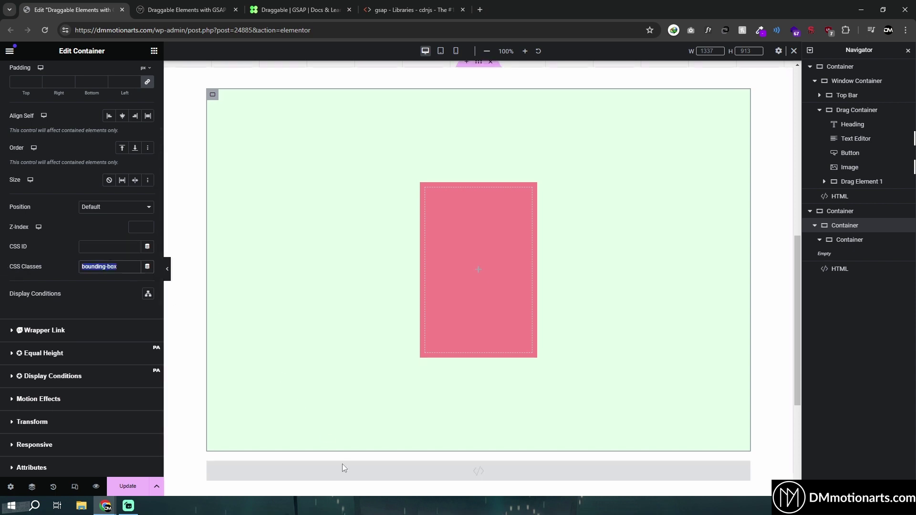
{"action": "left_click", "coordinate": [307, 463]}
{"action": "left_click", "coordinate": [87, 292]}
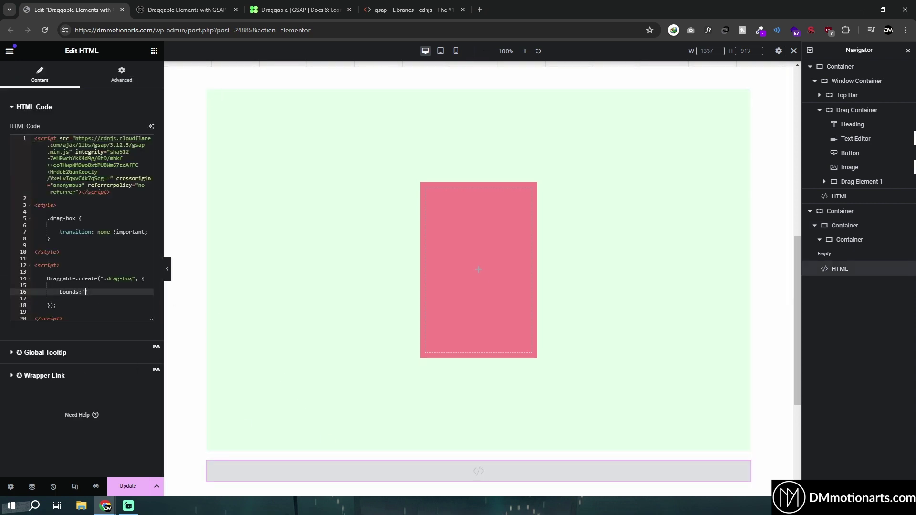
{"action": "type", "text": "."}
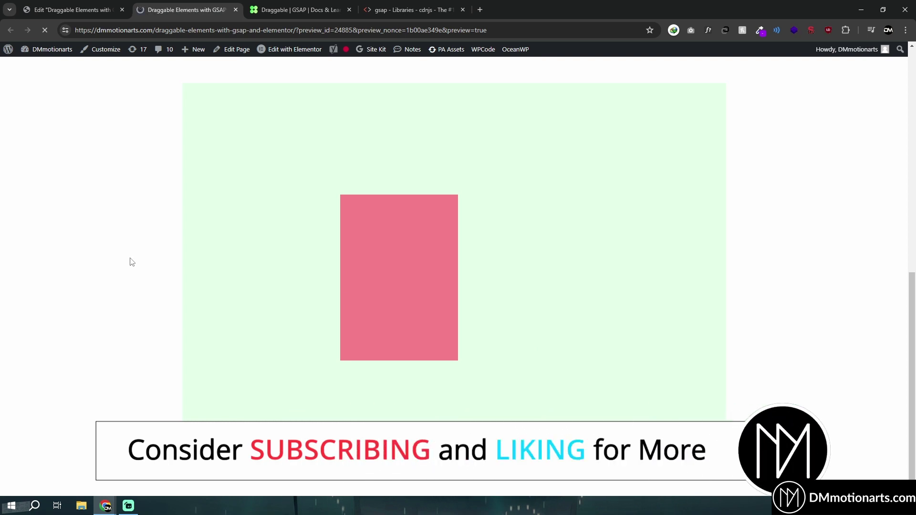
Drag the pink card in the preview to confirm it stays within the green area.
{"action": "scroll", "coordinate": [153, 224], "scroll_direction": "down", "scroll_amount": 9}
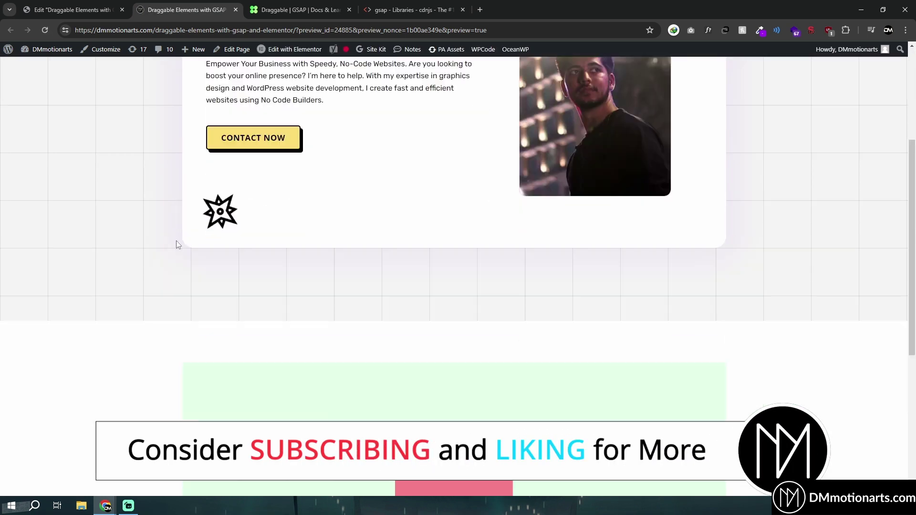
{"action": "left_click_drag", "start_coordinate": [396, 273], "coordinate": [486, 283]}
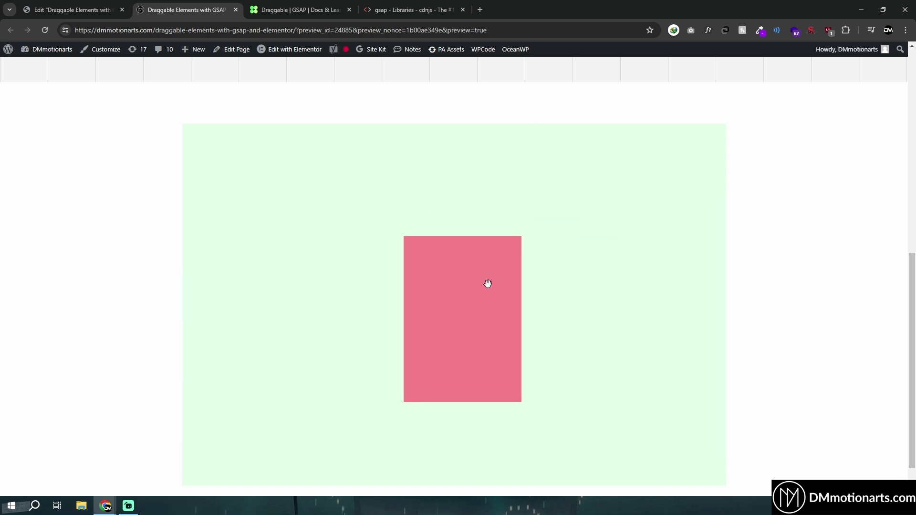
{"action": "scroll", "coordinate": [486, 284], "scroll_direction": "down", "scroll_amount": 1}
Back in the editor, check the pink card container's drag-box class, then return to the GSAP docs.
{"action": "left_click", "coordinate": [65, 5]}
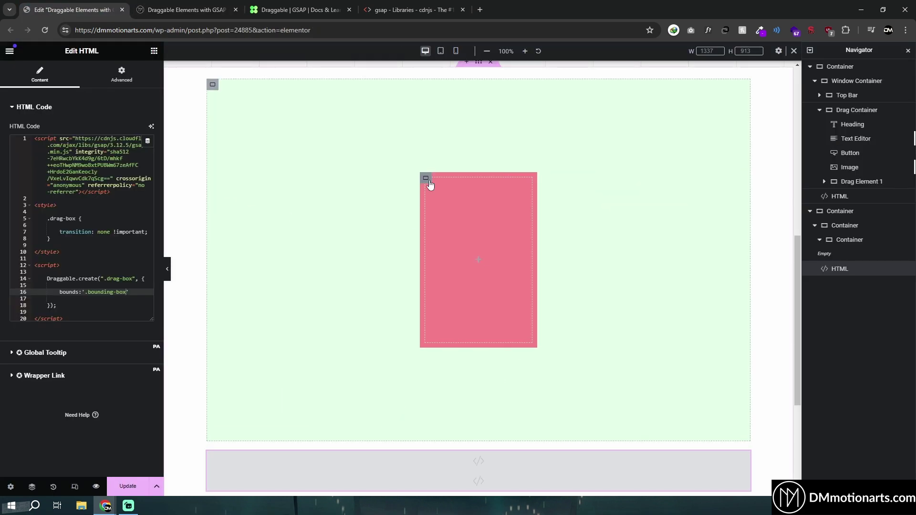
{"action": "left_click", "coordinate": [427, 181]}
{"action": "scroll", "coordinate": [327, 307], "scroll_direction": "up", "scroll_amount": 8}
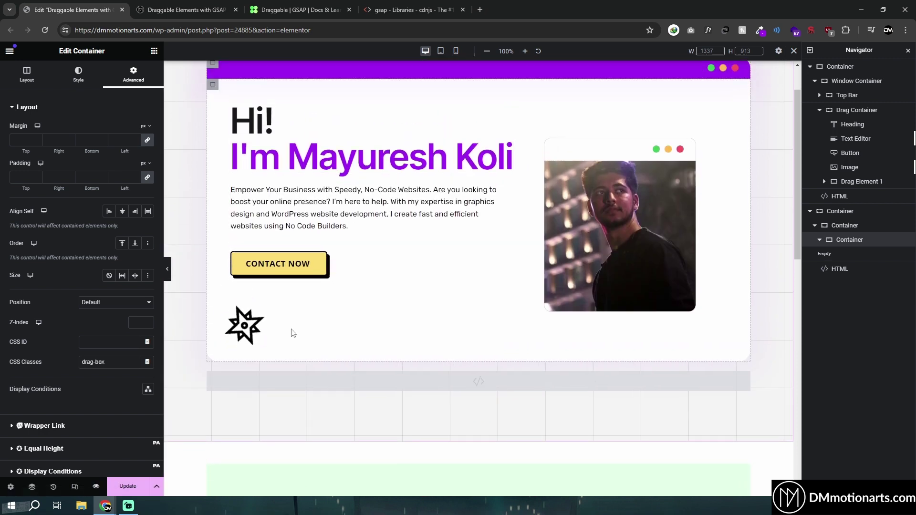
{"action": "scroll", "coordinate": [290, 332], "scroll_direction": "down", "scroll_amount": 4}
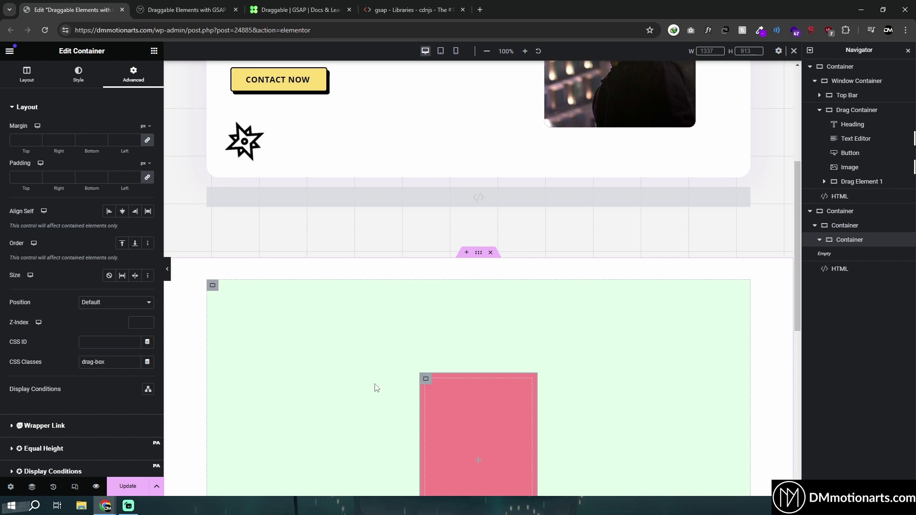
{"action": "scroll", "coordinate": [326, 317], "scroll_direction": "down", "scroll_amount": 3}
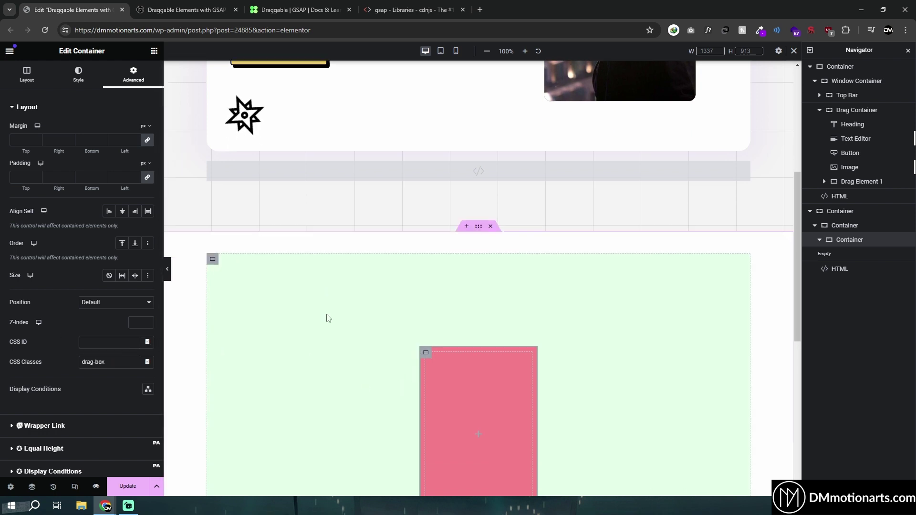
{"action": "left_click", "coordinate": [302, 7]}
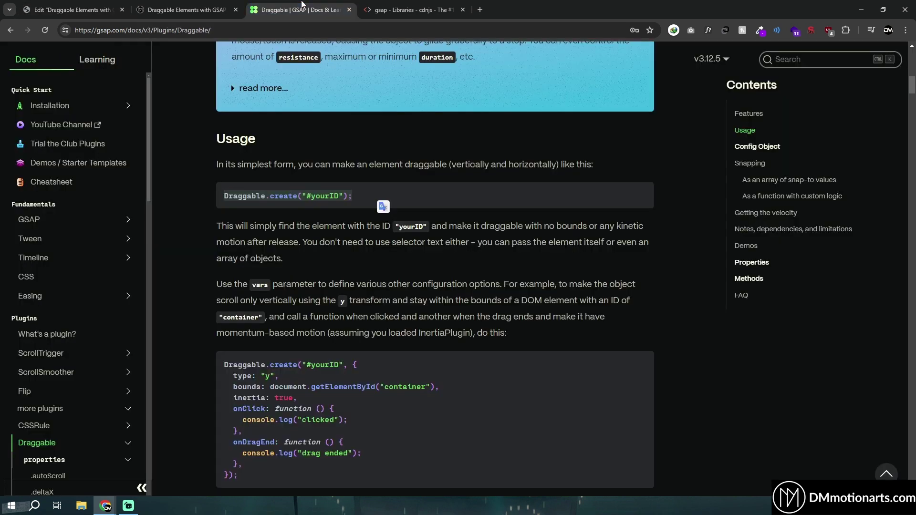
Find the type: "rotation" line in the Draggable demo's JS code, then return to the Elementor editor.
{"action": "scroll", "coordinate": [294, 283], "scroll_direction": "up", "scroll_amount": 10}
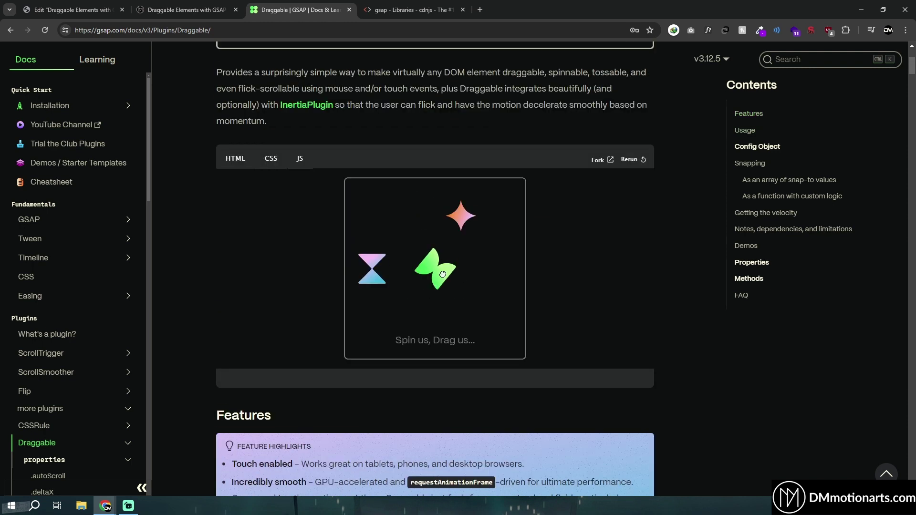
{"action": "left_click", "coordinate": [231, 164]}
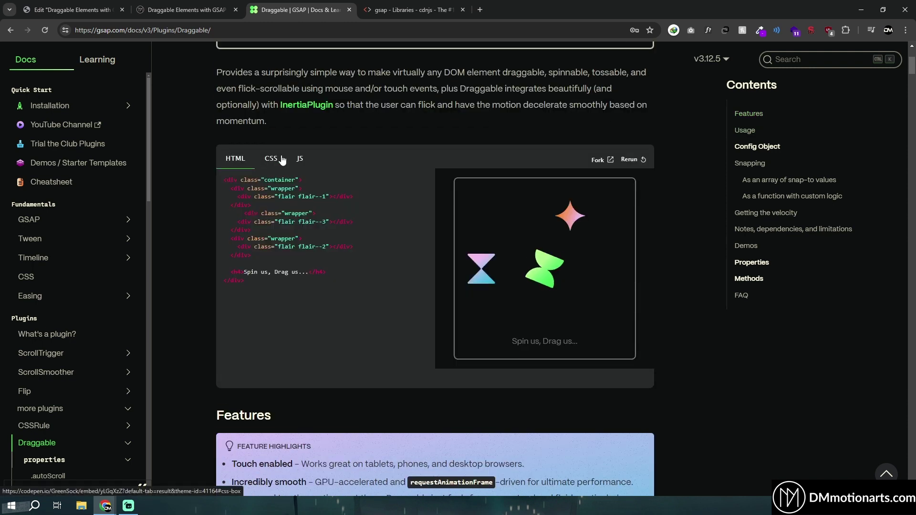
{"action": "left_click", "coordinate": [238, 163]}
{"action": "left_click", "coordinate": [299, 162]}
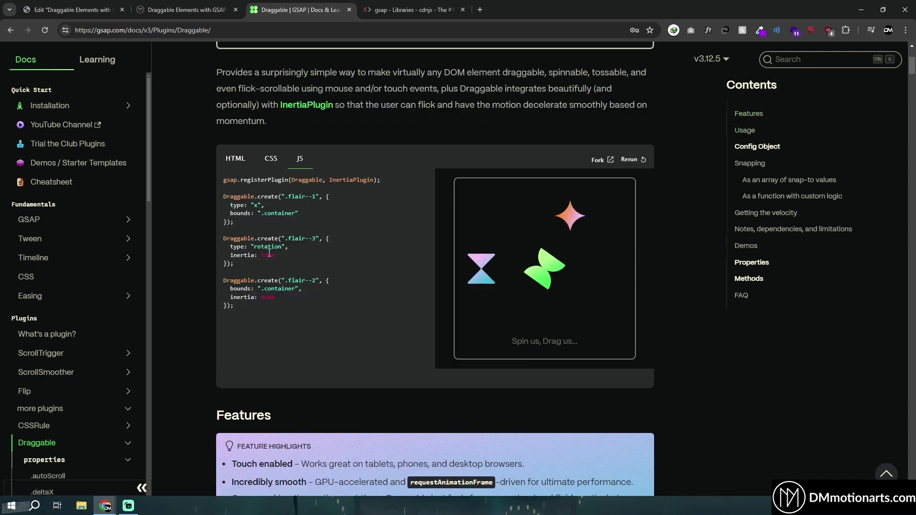
{"action": "left_click_drag", "start_coordinate": [236, 246], "coordinate": [294, 245]}
{"action": "left_click", "coordinate": [294, 245]}
{"action": "left_click_drag", "start_coordinate": [230, 247], "coordinate": [291, 245]}
{"action": "left_click", "coordinate": [297, 249]}
{"action": "left_click", "coordinate": [72, 9]}
{"action": "scroll", "coordinate": [358, 358], "scroll_direction": "down", "scroll_amount": 5}
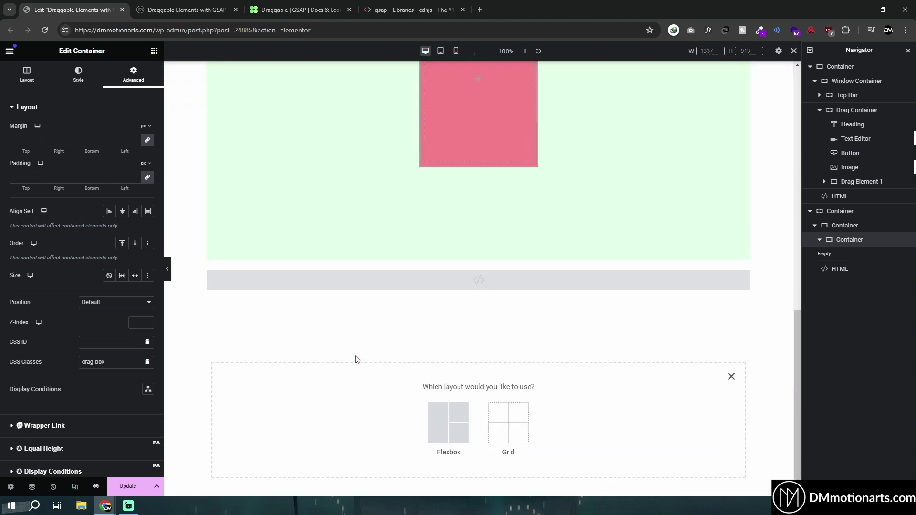
Add a type:rotation option after the bounds setting in the HTML widget's Draggable code.
{"action": "scroll", "coordinate": [374, 368], "scroll_direction": "up", "scroll_amount": 2}
{"action": "left_click", "coordinate": [374, 373]}
{"action": "left_click", "coordinate": [134, 293]}
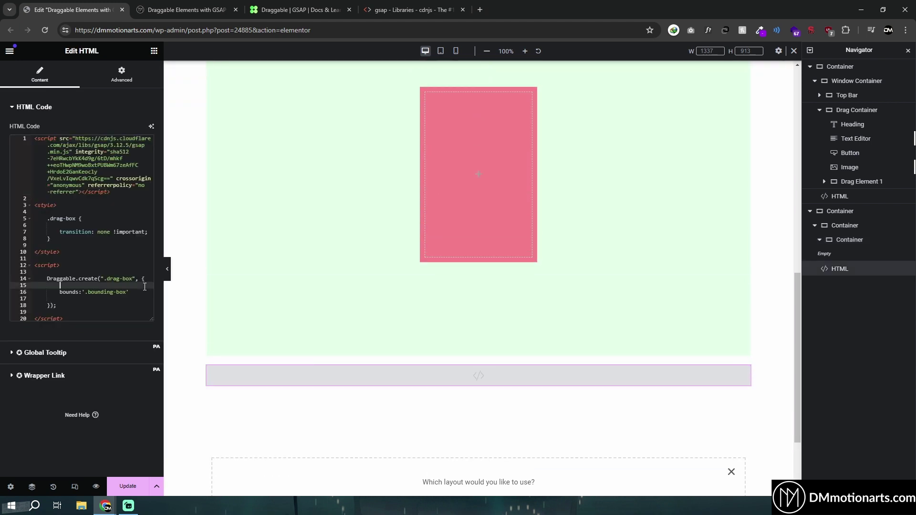
{"action": "type", "text": ","}
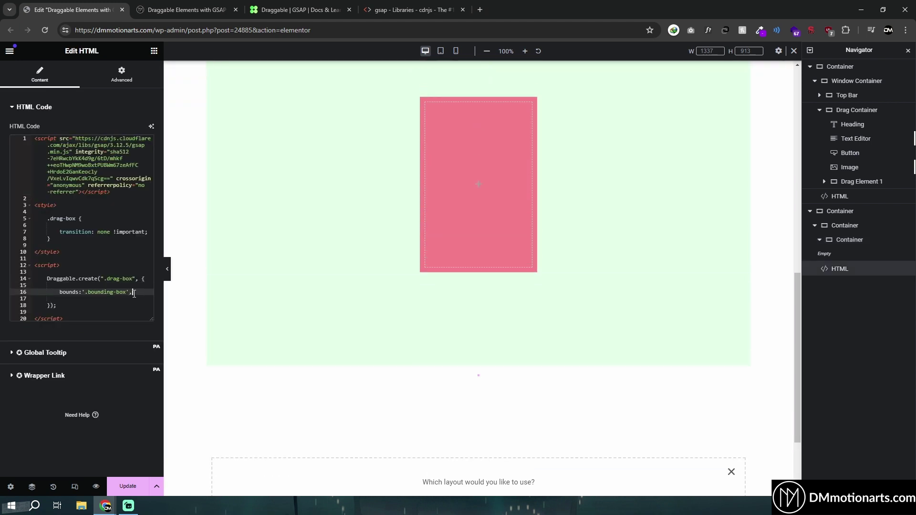
{"action": "key", "text": "Return"}
{"action": "type", "text": "type:rotation"}
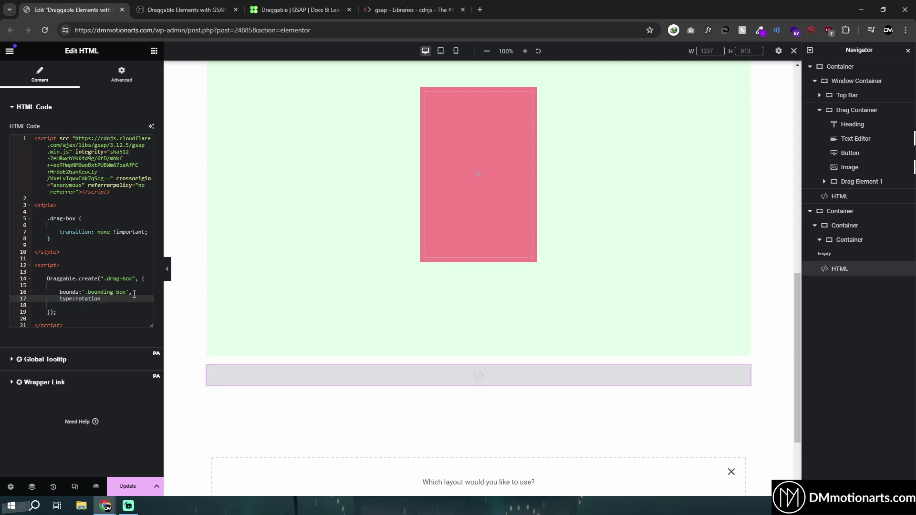
{"action": "left_click", "coordinate": [137, 294]}
{"action": "type", "text": ","}
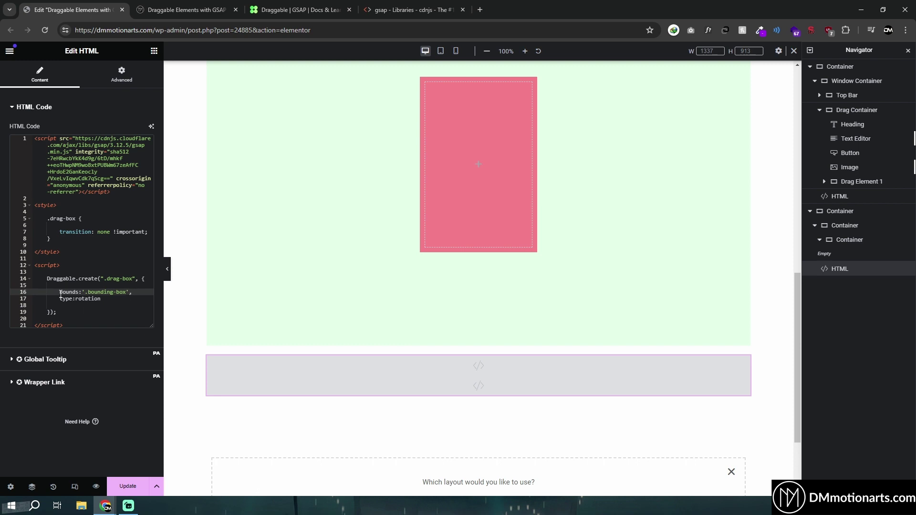
{"action": "left_click", "coordinate": [107, 299]}
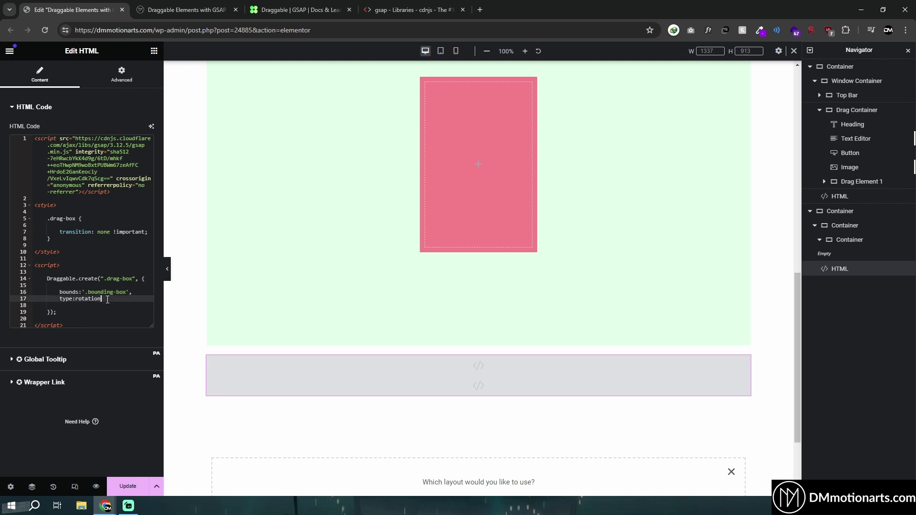
{"action": "left_click", "coordinate": [60, 293]}
{"action": "left_click_drag", "start_coordinate": [60, 299], "coordinate": [116, 299]}
{"action": "left_click", "coordinate": [116, 298]}
Add an inertia:true option on a new line after the rotation type.
{"action": "type", "text": ","}
{"action": "key", "text": "Return"}
{"action": "type", "text": "typeLi"}
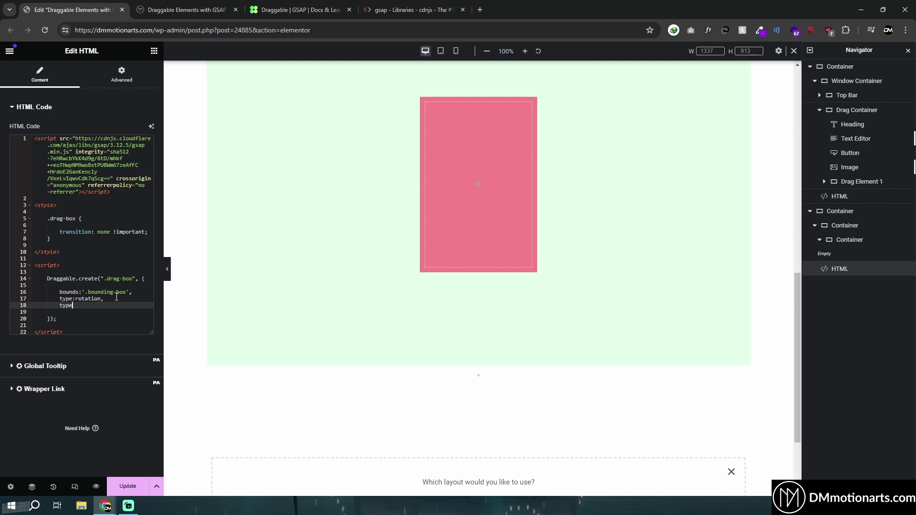
{"action": "key", "text": "BackSpace"}
{"action": "key", "text": "BackSpace"}
{"action": "key", "text": "BackSpace"}
{"action": "key", "text": "BackSpace"}
{"action": "type", "text": "inert"}
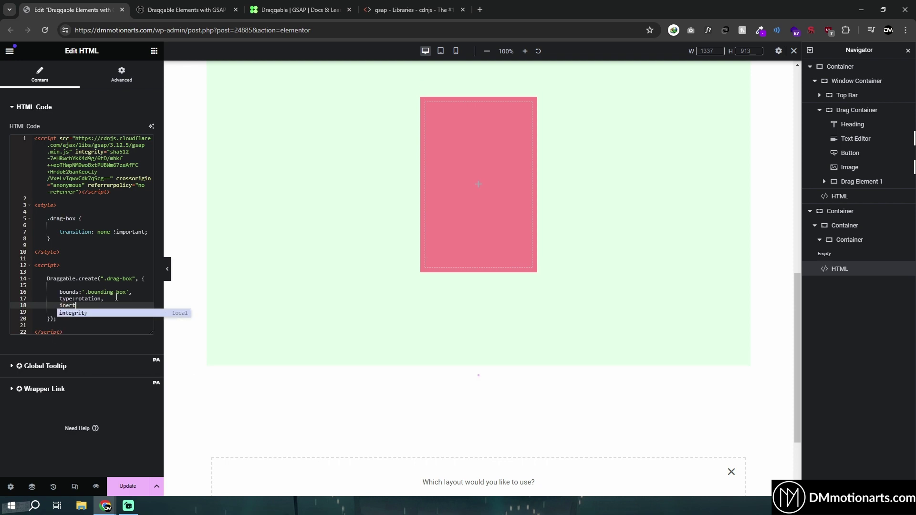
{"action": "type", "text": "ia:true"}
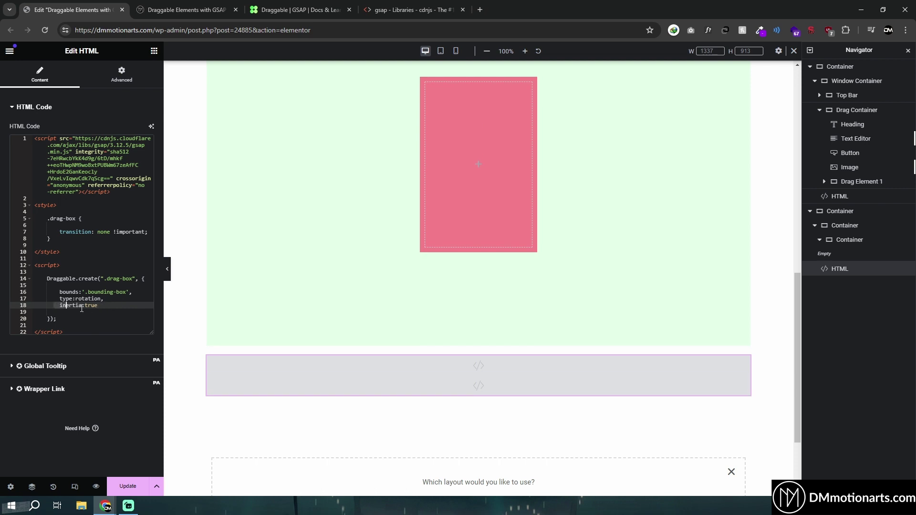
Remove the inertia:true option again and reload the page preview.
{"action": "left_click_drag", "start_coordinate": [104, 298], "coordinate": [52, 297]}
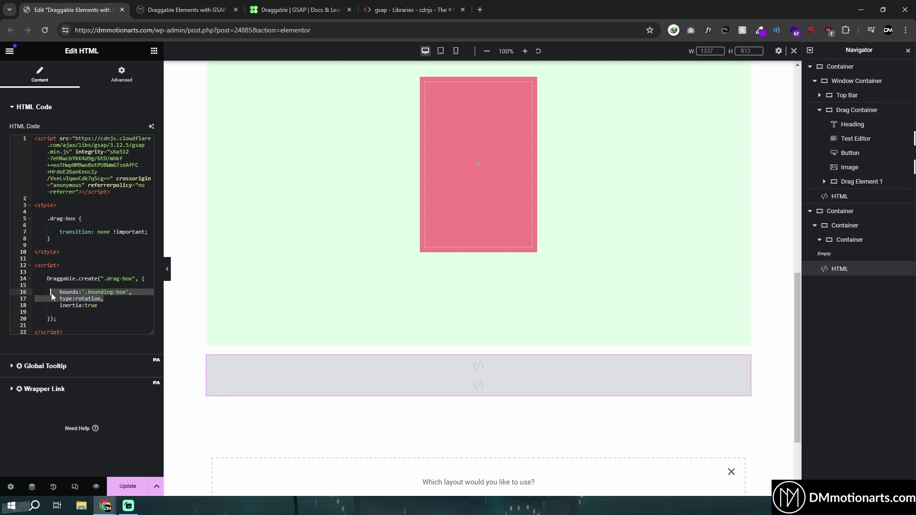
{"action": "left_click", "coordinate": [52, 294]}
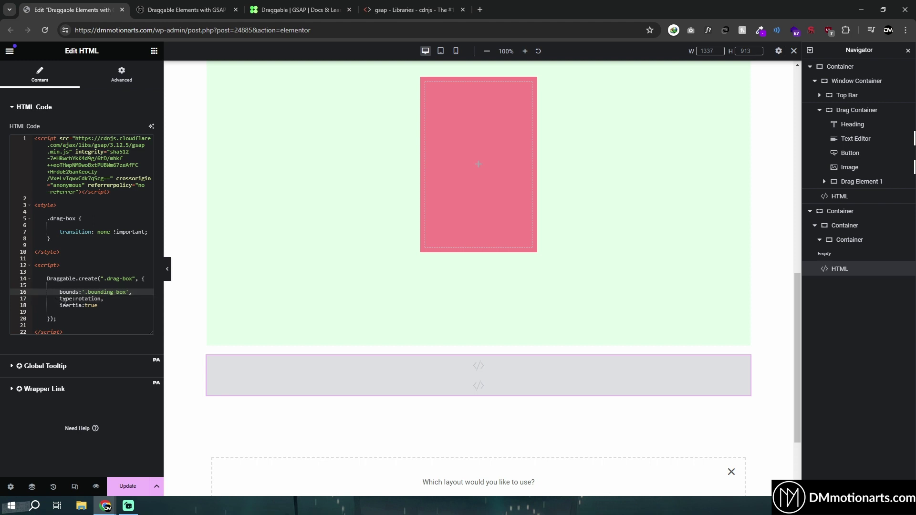
{"action": "left_click", "coordinate": [92, 306]}
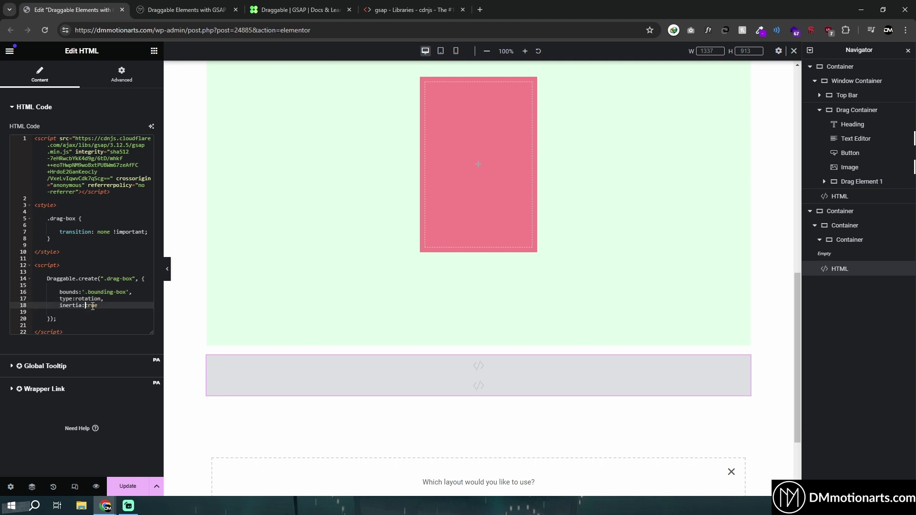
{"action": "left_click_drag", "start_coordinate": [101, 299], "coordinate": [130, 307]}
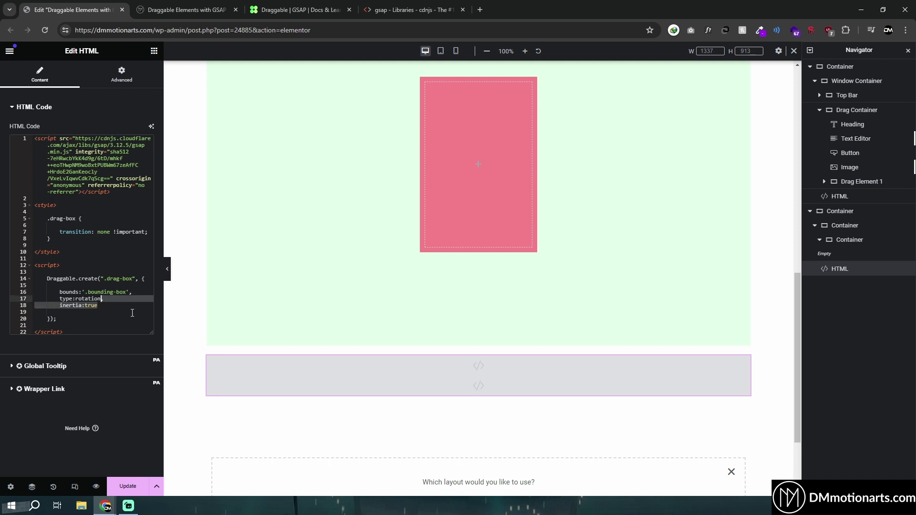
{"action": "key", "text": "BackSpace"}
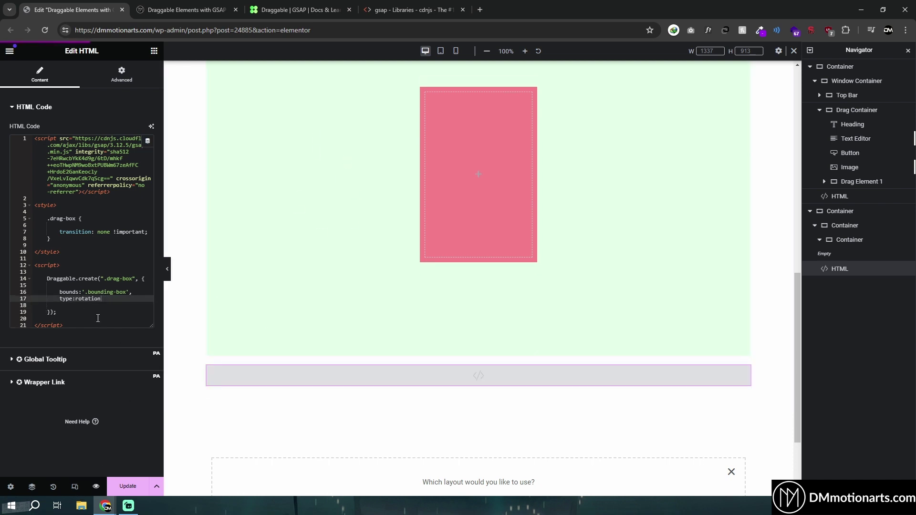
{"action": "key", "text": "ctrl+Tab"}
{"action": "key", "text": "F5"}
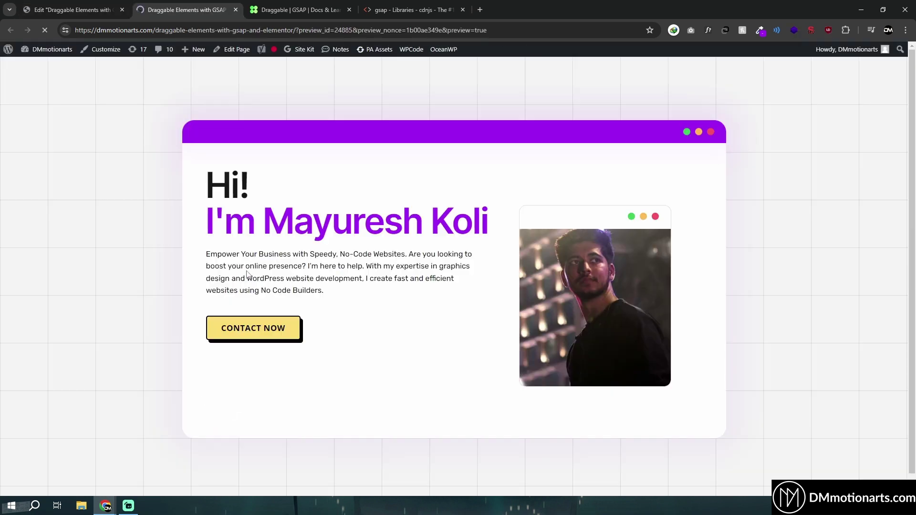
Compare the preview's pink box with the GSAP docs rotation example, then return to the editor.
{"action": "scroll", "coordinate": [328, 262], "scroll_direction": "down", "scroll_amount": 9}
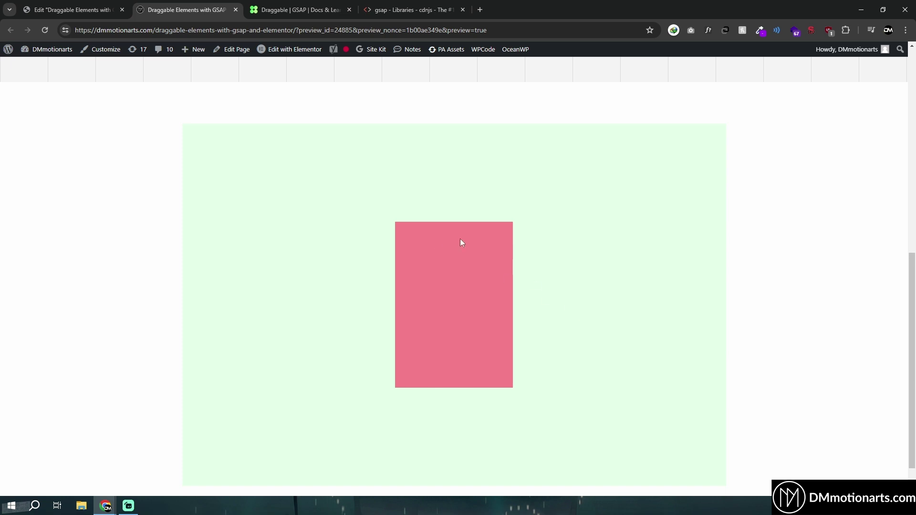
{"action": "left_click", "coordinate": [305, 5]}
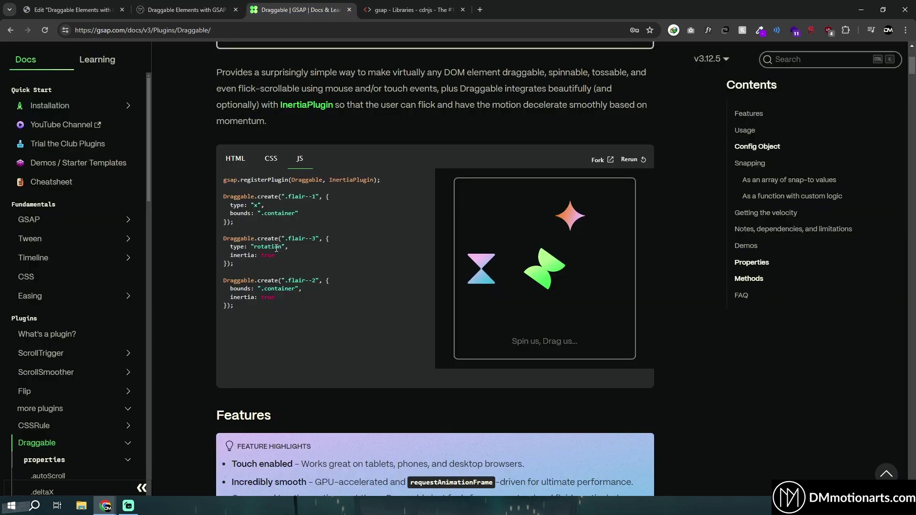
{"action": "left_click", "coordinate": [72, 9]}
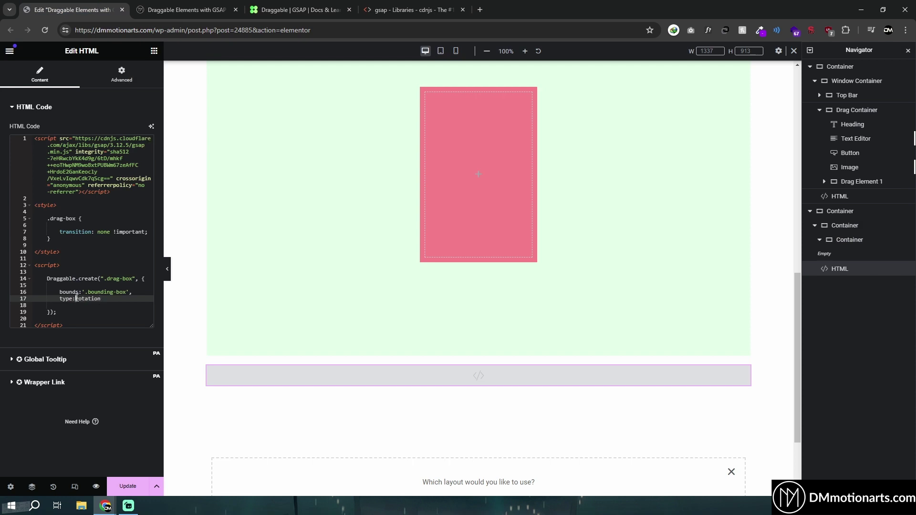
Quote the rotation value as type:'rotation' and inspect the line-1 GSAP script tag.
{"action": "type", "text": "'"}
{"action": "type", "text": "'"}
{"action": "left_click", "coordinate": [122, 191]}
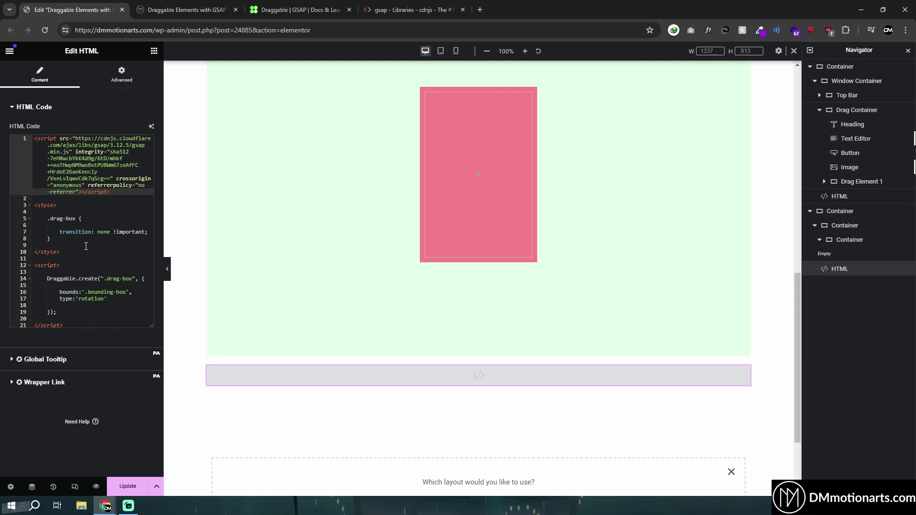
{"action": "left_click", "coordinate": [36, 139], "text": "shift"}
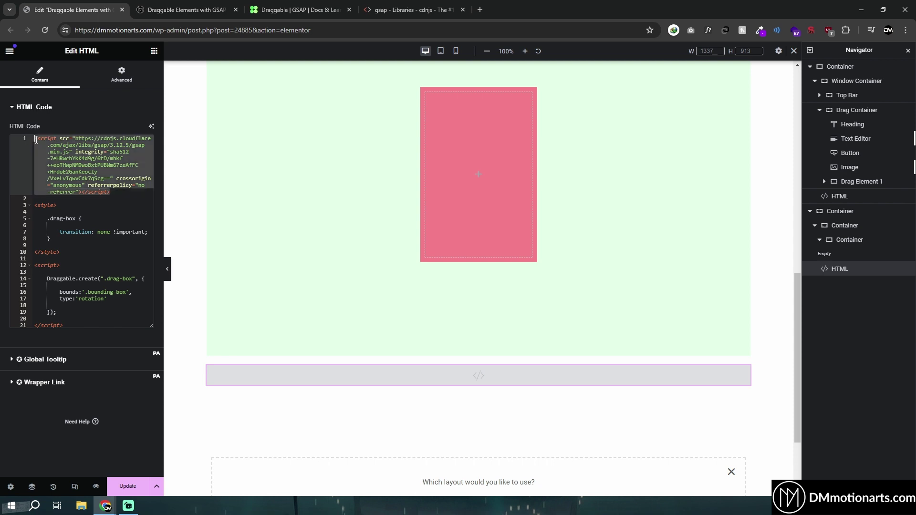
{"action": "left_click", "coordinate": [116, 191]}
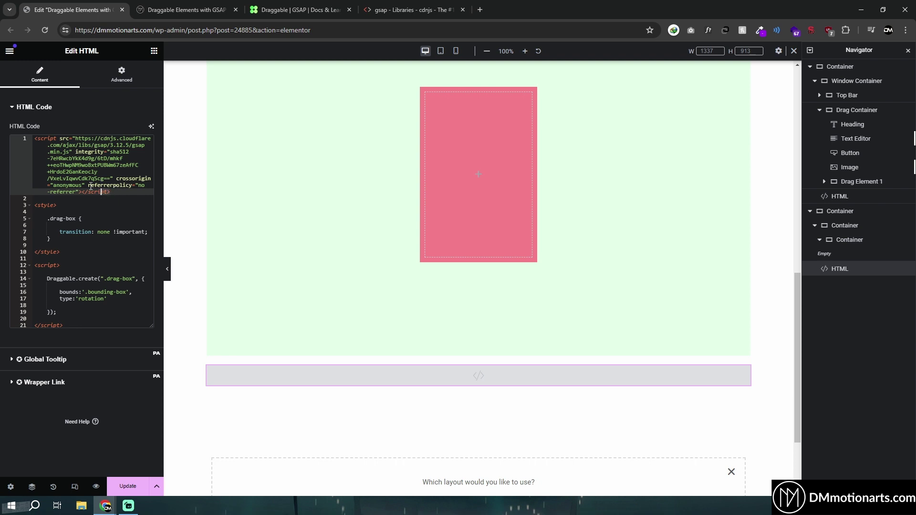
{"action": "left_click_drag", "start_coordinate": [111, 192], "coordinate": [31, 138]}
{"action": "left_click", "coordinate": [138, 197]}
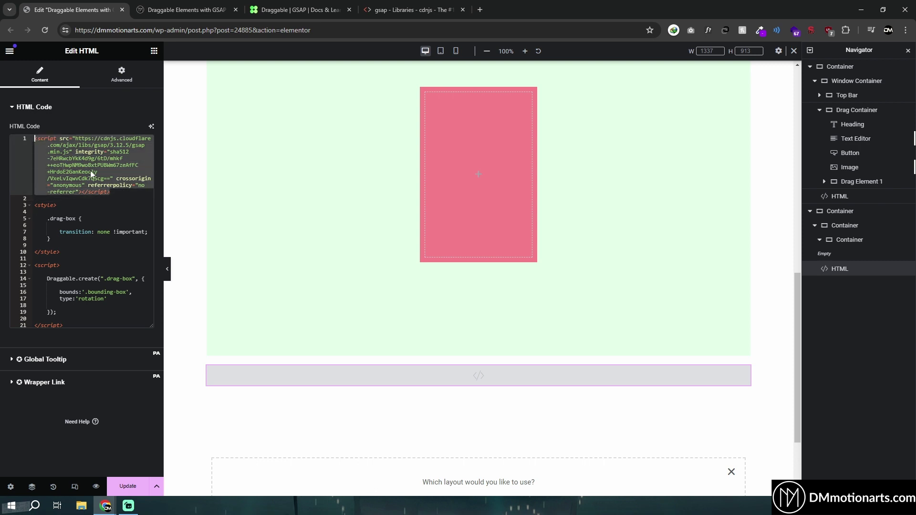
Check the page preview, then reselect and inspect the GSAP script tag in the code.
{"action": "left_click", "coordinate": [187, 10]}
{"action": "left_click", "coordinate": [47, 4]}
{"action": "left_click", "coordinate": [38, 138]}
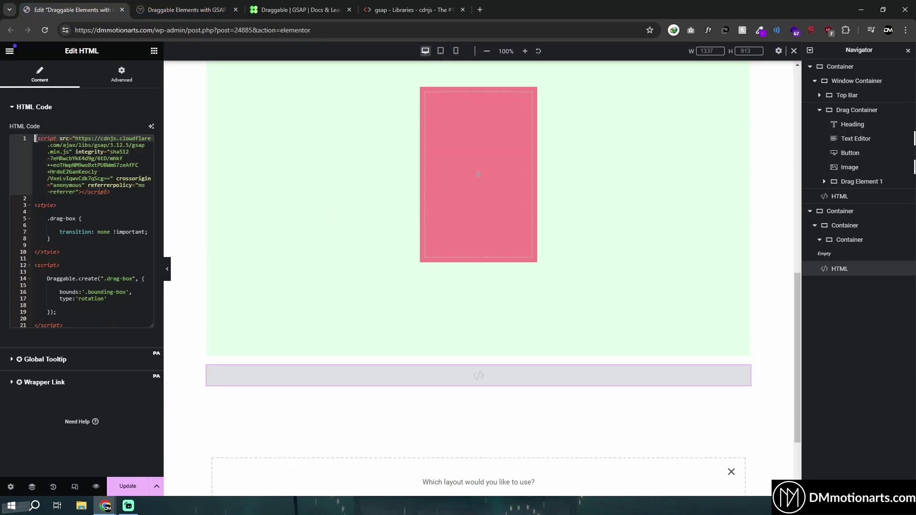
{"action": "left_click_drag", "start_coordinate": [36, 139], "coordinate": [125, 194]}
{"action": "left_click", "coordinate": [127, 195]}
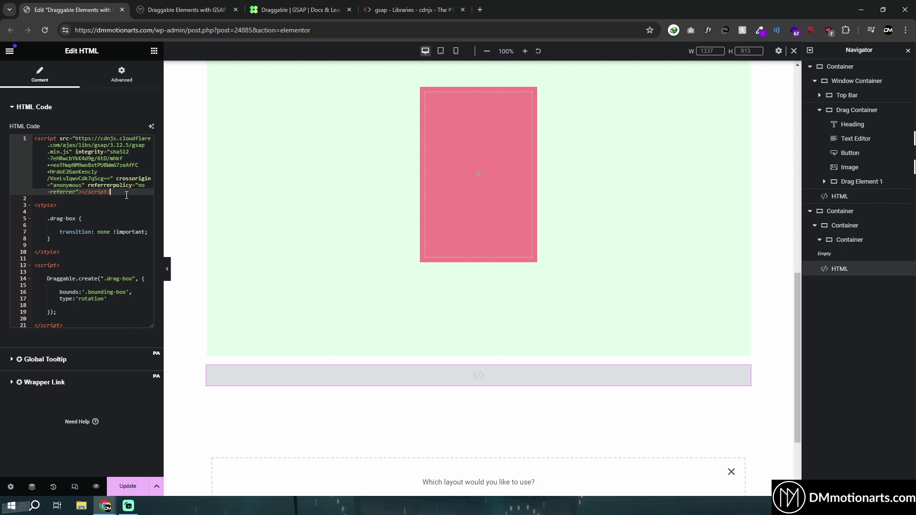
{"action": "mouse_move", "coordinate": [121, 194]}
{"action": "left_mouse_down"}
{"action": "mouse_move", "coordinate": [29, 139]}
{"action": "mouse_move", "coordinate": [118, 179]}
{"action": "mouse_move", "coordinate": [122, 193]}
{"action": "left_mouse_up"}
{"action": "left_click", "coordinate": [36, 139]}
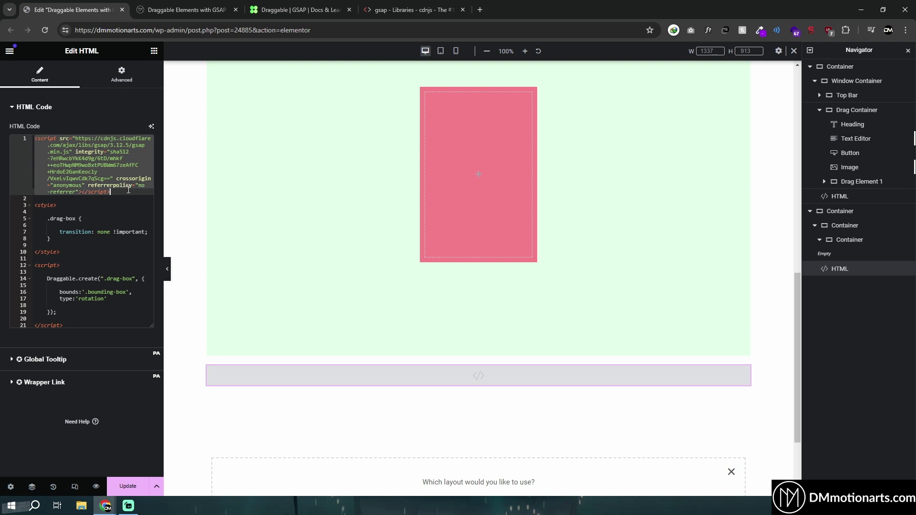
{"action": "left_click", "coordinate": [123, 195]}
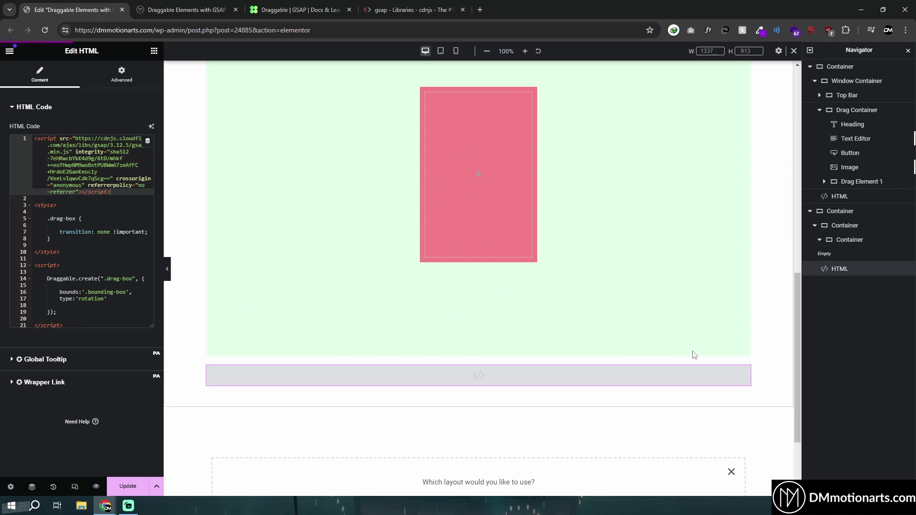
Duplicate the HTML widget and delete the GSAP script tag from the copy's code.
{"action": "right_click", "coordinate": [734, 376]}
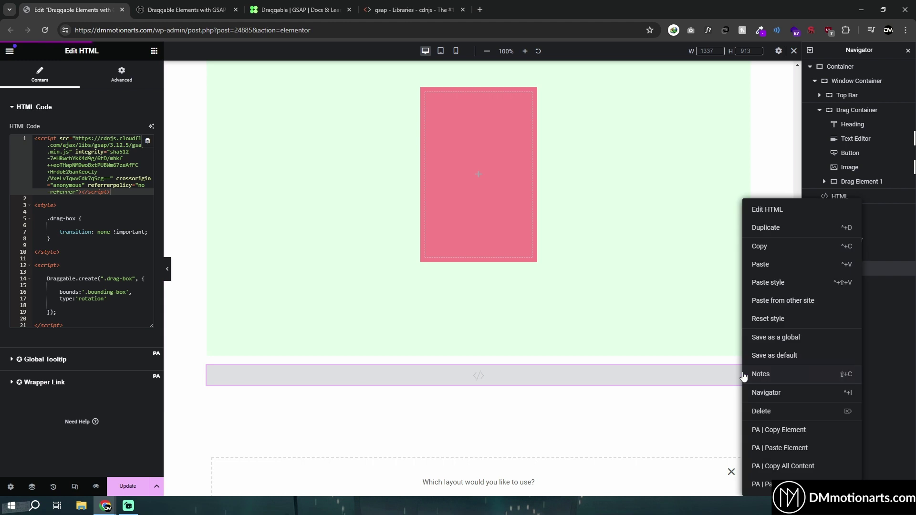
{"action": "left_click", "coordinate": [769, 231]}
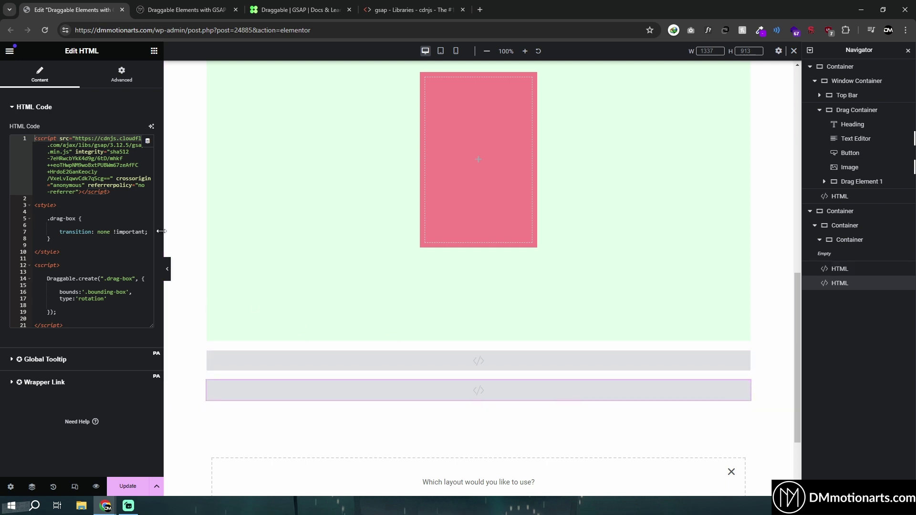
{"action": "left_click_drag", "start_coordinate": [123, 197], "coordinate": [41, 145]}
{"action": "key", "text": "Delete"}
{"action": "key", "text": "Delete"}
{"action": "key", "text": "Delete"}
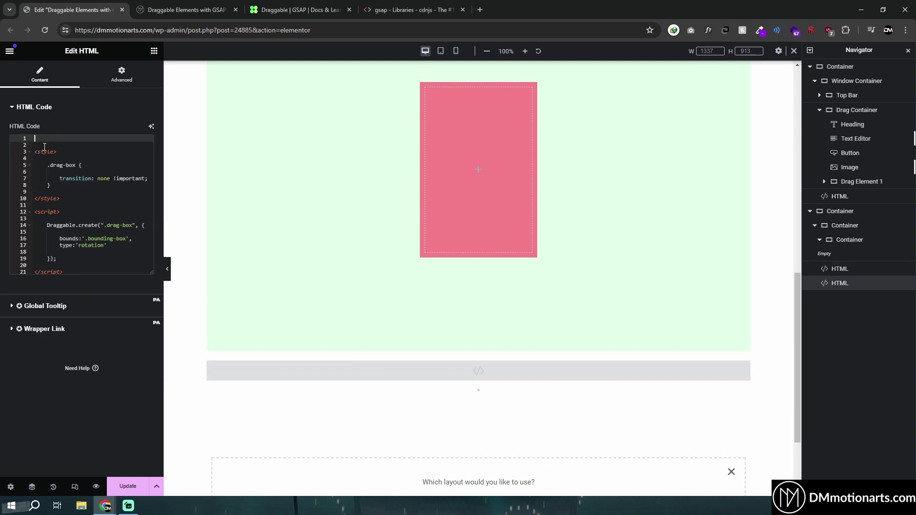
Delete the duplicate widget, keeping the original with the full GSAP code, and view the preview.
{"action": "left_click", "coordinate": [356, 364]}
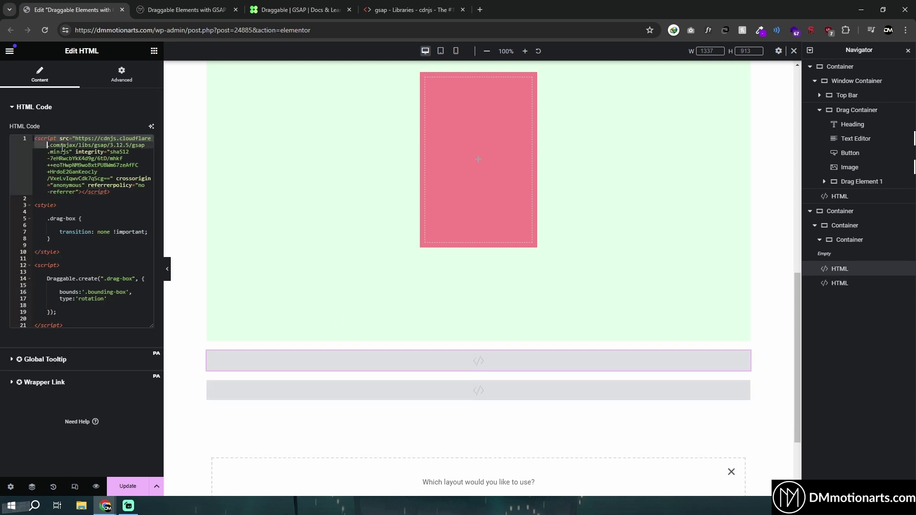
{"action": "left_click_drag", "start_coordinate": [34, 139], "coordinate": [132, 194]}
{"action": "left_click", "coordinate": [131, 193]}
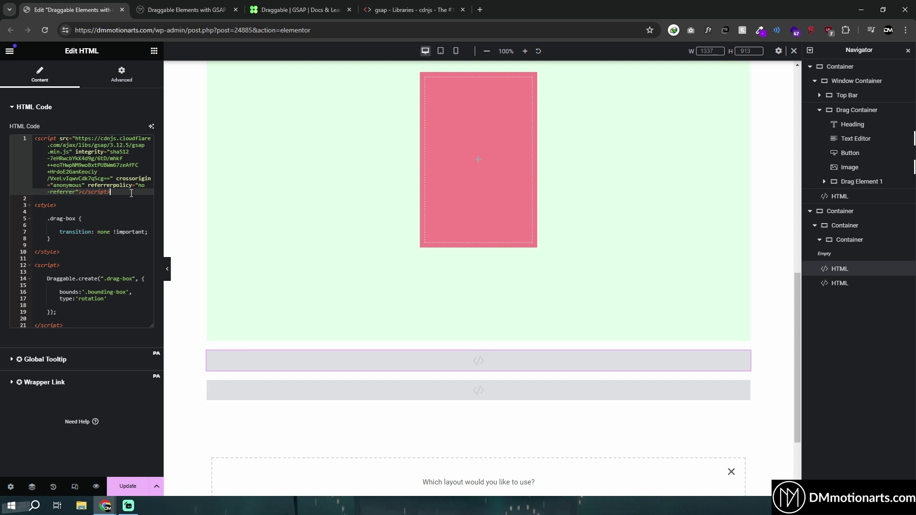
{"action": "left_click_drag", "start_coordinate": [33, 143], "coordinate": [119, 192]}
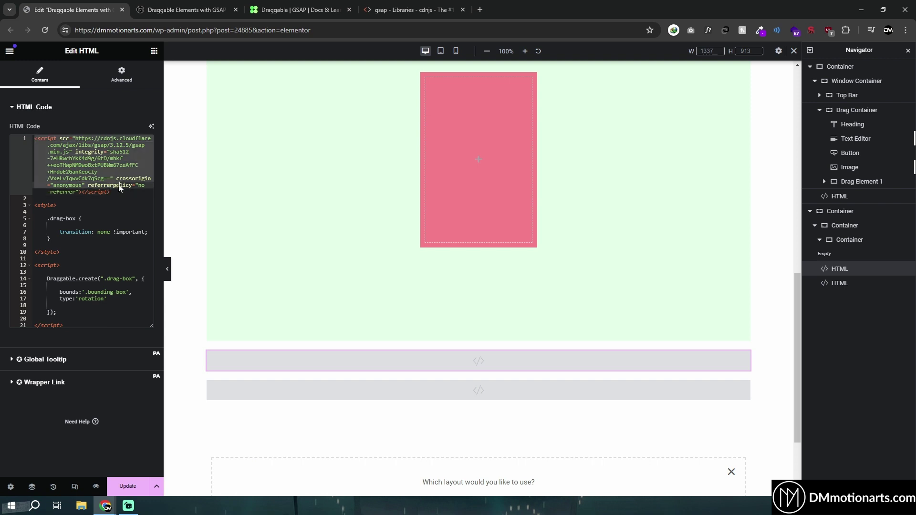
{"action": "left_click", "coordinate": [370, 388]}
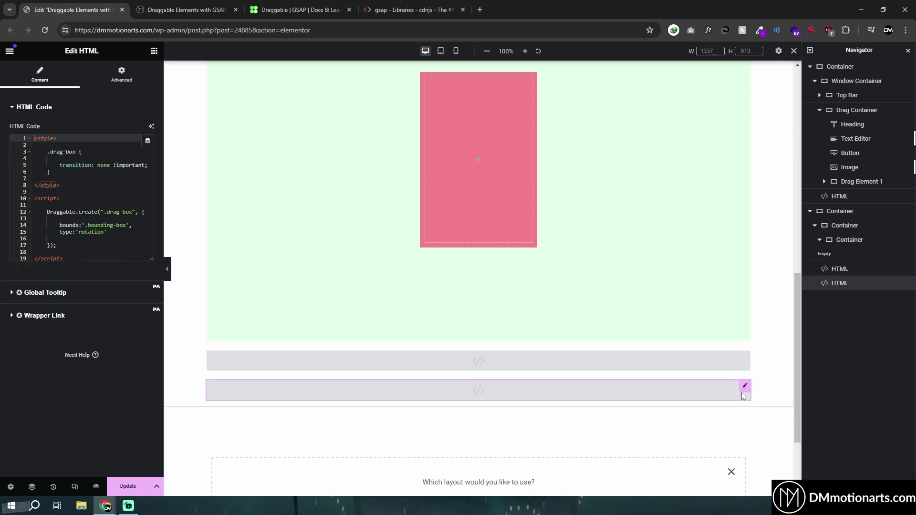
{"action": "key", "text": "Delete"}
{"action": "left_click", "coordinate": [448, 370]}
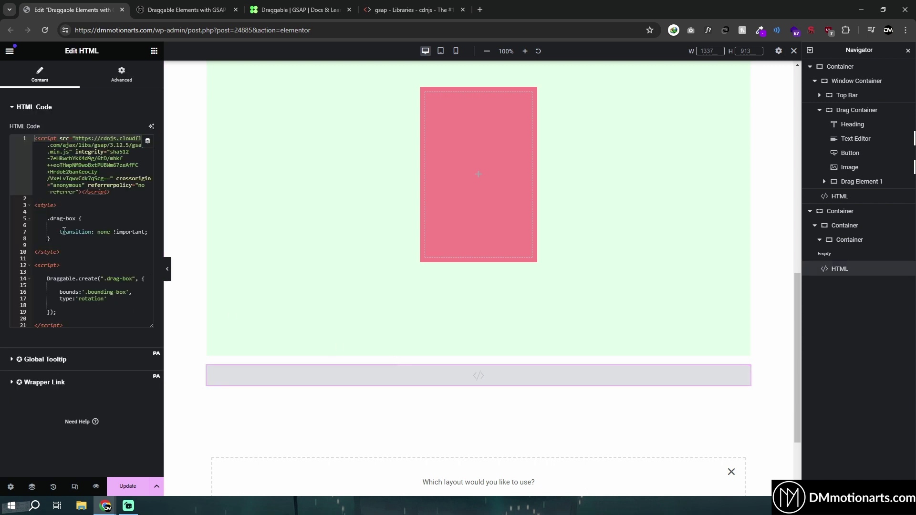
{"action": "left_click", "coordinate": [186, 10]}
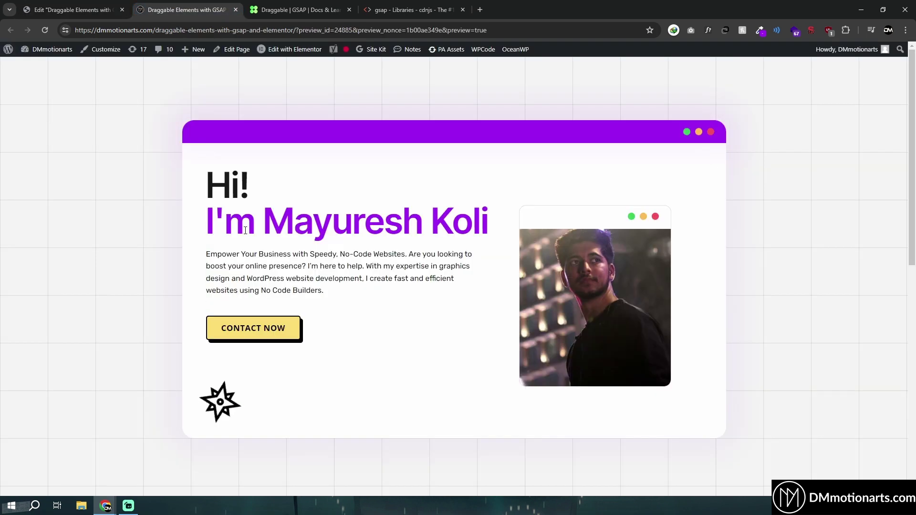
Preview the latest Elementor changes in the live page preview tab.
{"action": "scroll", "coordinate": [136, 126], "scroll_direction": "down", "scroll_amount": 5}
{"action": "left_click", "coordinate": [61, 3]}
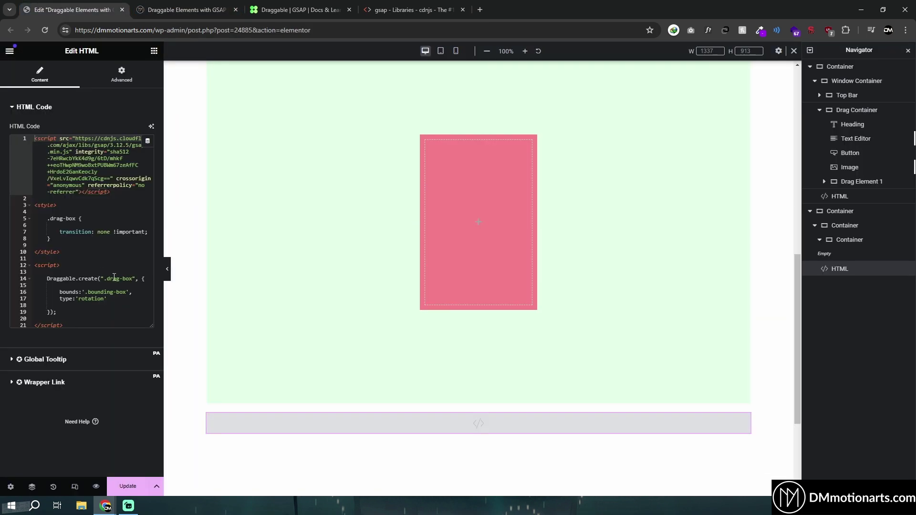
{"action": "left_click", "coordinate": [96, 486]}
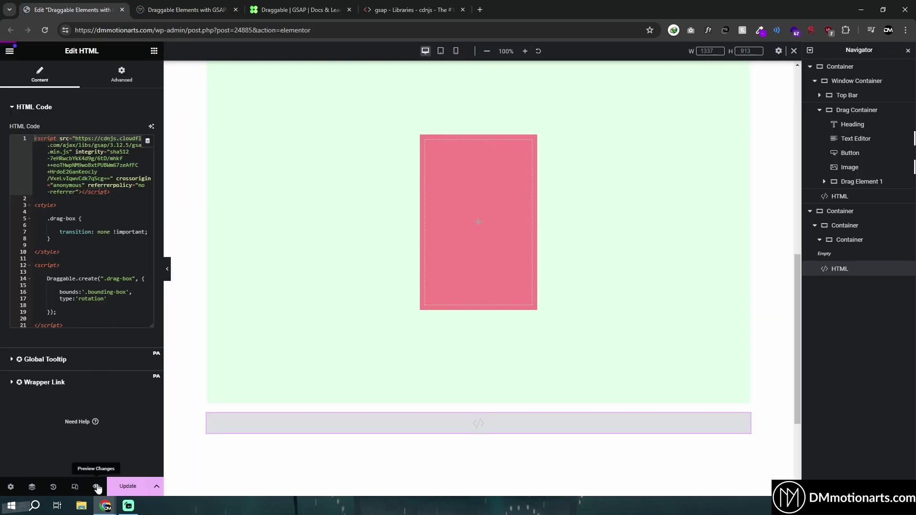
{"action": "left_click", "coordinate": [165, 10]}
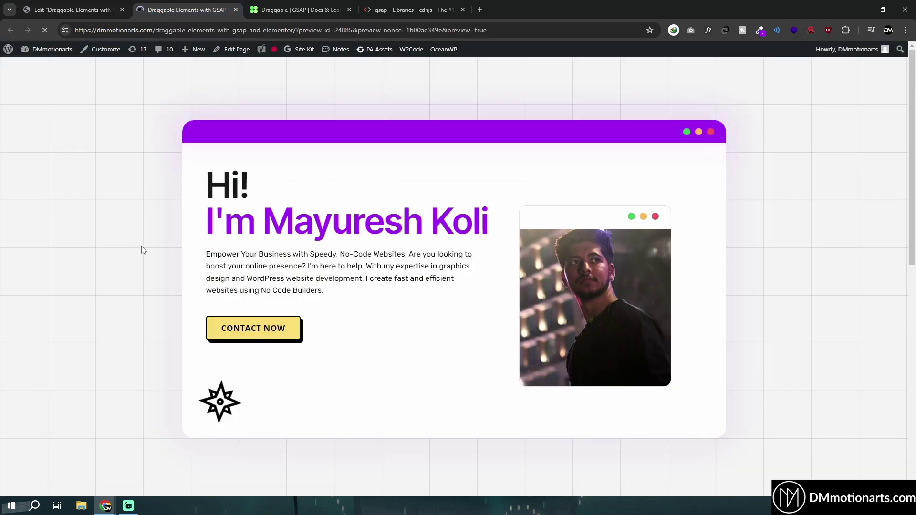
Drag the pink card in the green box several times to confirm it rotates.
{"action": "scroll", "coordinate": [139, 240], "scroll_direction": "down", "scroll_amount": 4}
{"action": "scroll", "coordinate": [138, 242], "scroll_direction": "down", "scroll_amount": 5}
{"action": "left_click_drag", "start_coordinate": [440, 243], "coordinate": [558, 371]}
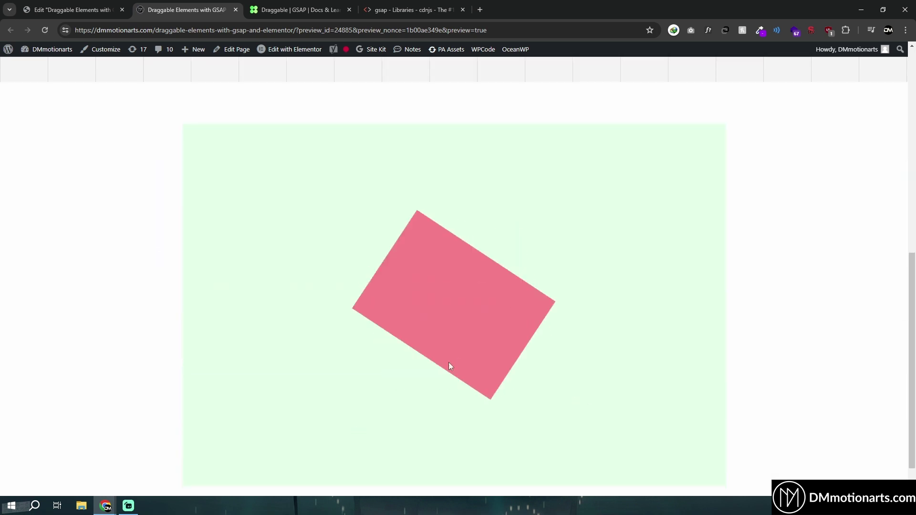
{"action": "left_click_drag", "start_coordinate": [448, 366], "coordinate": [418, 242]}
{"action": "left_click_drag", "start_coordinate": [520, 290], "coordinate": [409, 242]}
{"action": "left_click", "coordinate": [418, 6]}
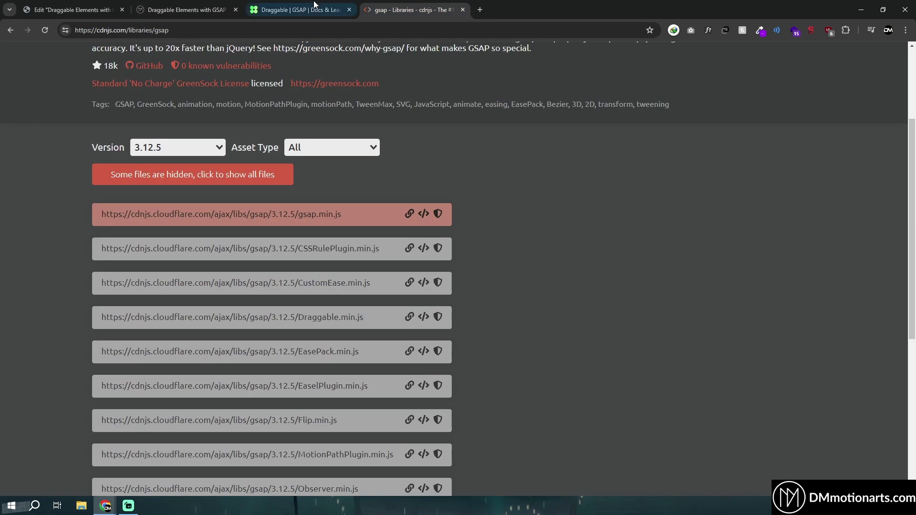
Spin the green demo shape in the GSAP Draggable docs and highlight inertia in its code.
{"action": "left_click", "coordinate": [315, 7]}
{"action": "left_click_drag", "start_coordinate": [539, 260], "coordinate": [262, 413]}
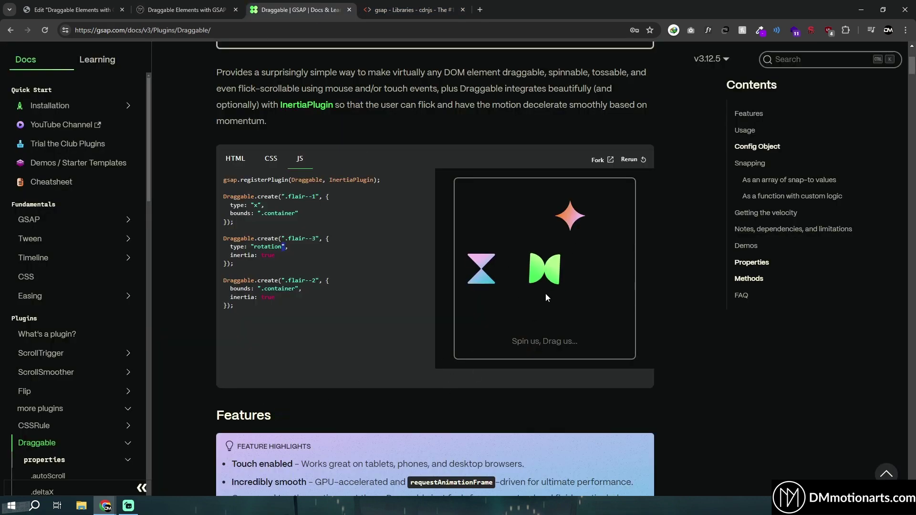
{"action": "left_click_drag", "start_coordinate": [553, 270], "coordinate": [184, 470]}
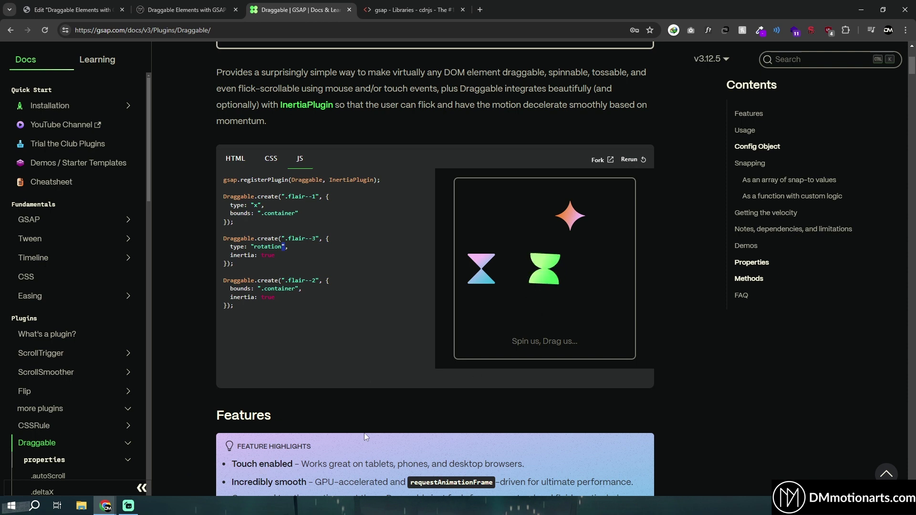
{"action": "mouse_move", "coordinate": [536, 285]}
{"action": "left_mouse_down"}
{"action": "mouse_move", "coordinate": [561, 257]}
{"action": "mouse_move", "coordinate": [515, 321]}
{"action": "mouse_move", "coordinate": [540, 296]}
{"action": "left_mouse_up"}
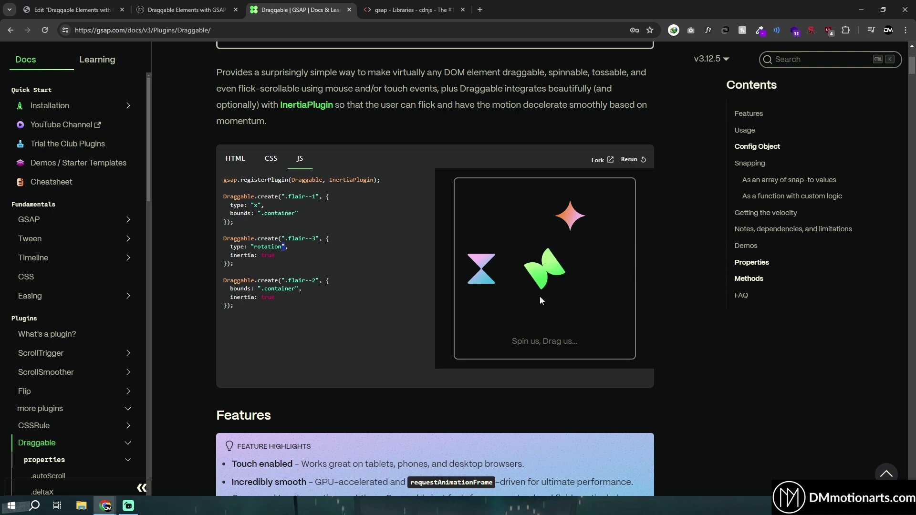
{"action": "double_click", "coordinate": [242, 256]}
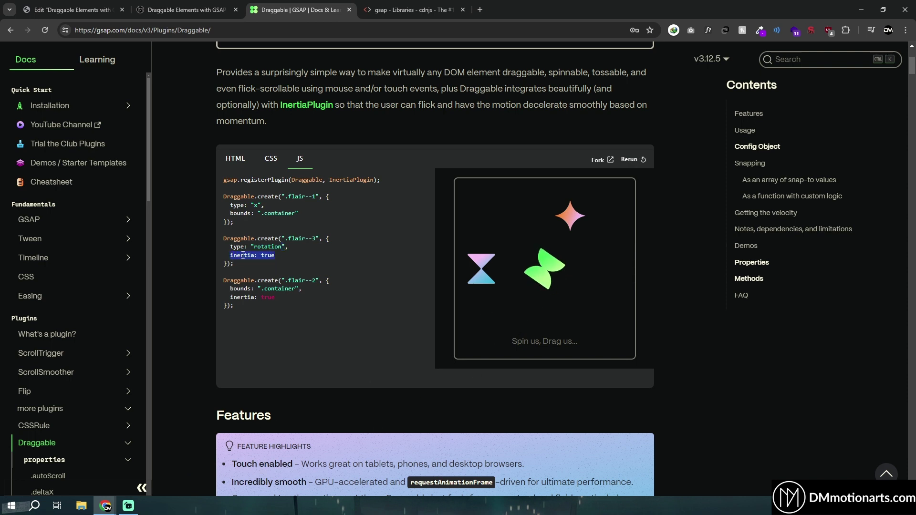
Scroll through the Draggable docs' Config Object table and Snapping examples.
{"action": "left_click", "coordinate": [186, 10]}
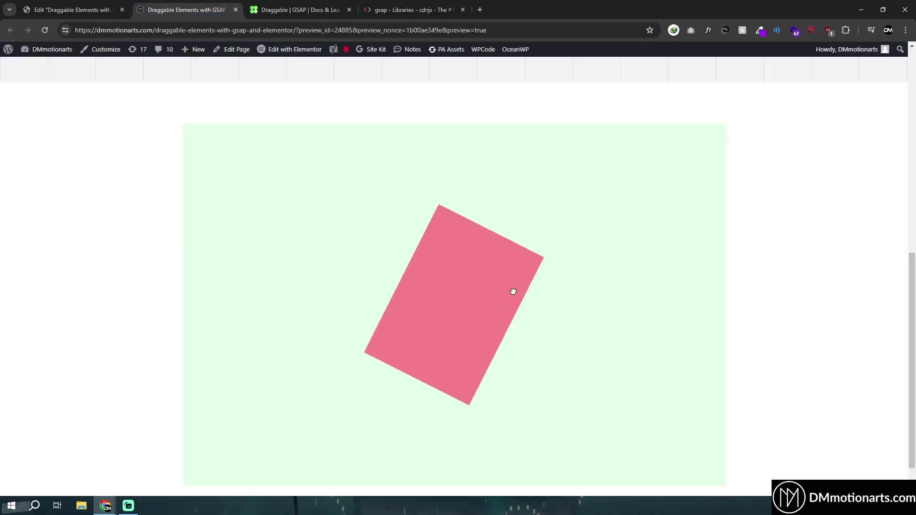
{"action": "left_click", "coordinate": [298, 9]}
{"action": "scroll", "coordinate": [209, 310], "scroll_direction": "down", "scroll_amount": 10}
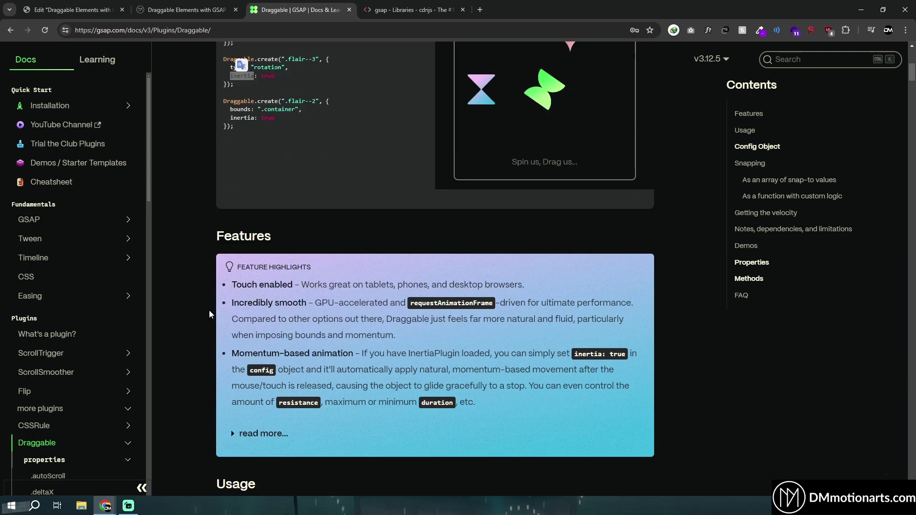
{"action": "scroll", "coordinate": [228, 329], "scroll_direction": "down", "scroll_amount": 20}
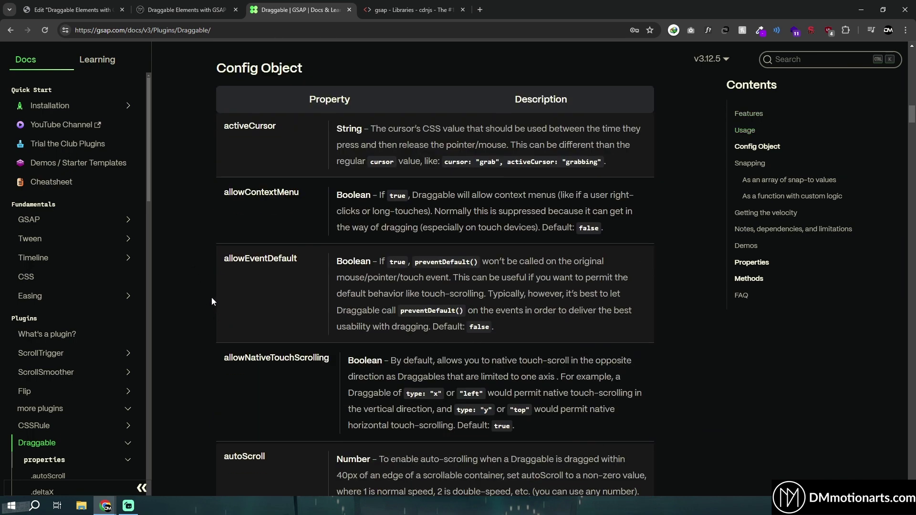
{"action": "scroll", "coordinate": [212, 313], "scroll_direction": "down", "scroll_amount": 5}
{"action": "scroll", "coordinate": [205, 305], "scroll_direction": "down", "scroll_amount": 10}
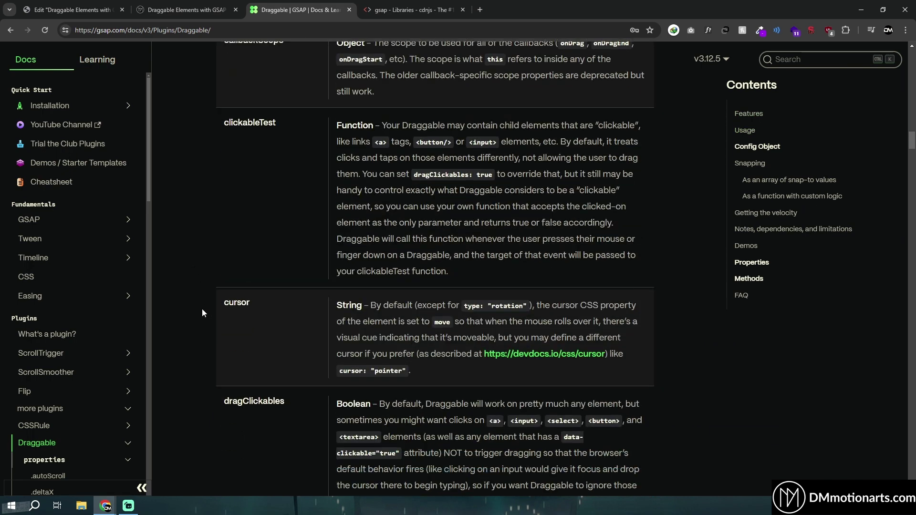
{"action": "scroll", "coordinate": [203, 310], "scroll_direction": "down", "scroll_amount": 8}
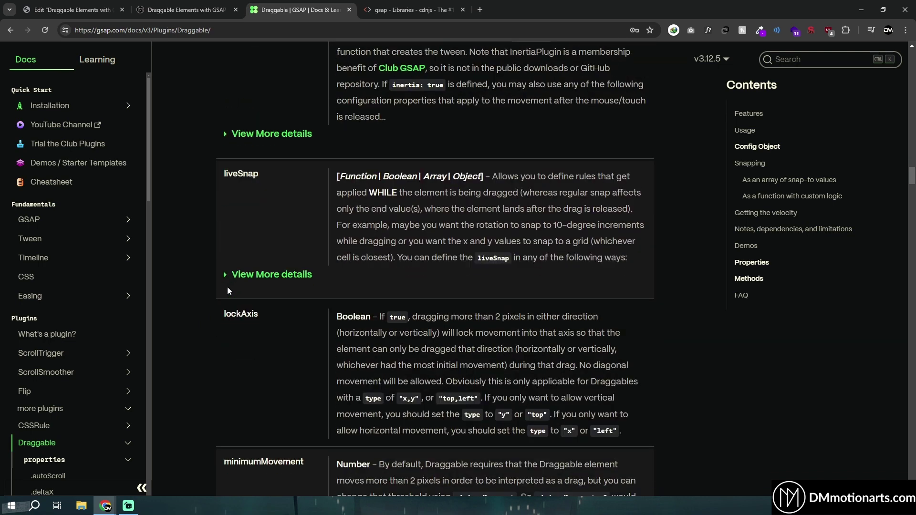
{"action": "scroll", "coordinate": [251, 210], "scroll_direction": "down", "scroll_amount": 20}
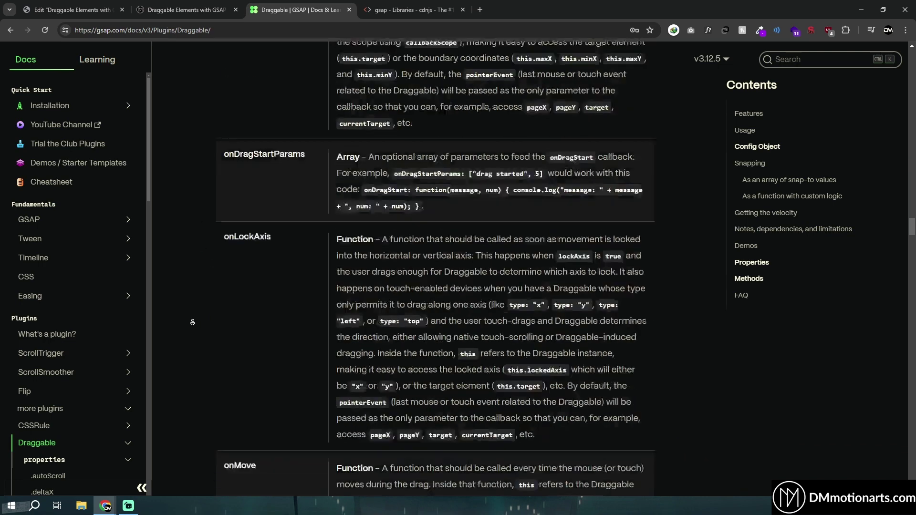
{"action": "middle_click", "coordinate": [189, 219]}
{"action": "middle_click", "coordinate": [191, 349]}
{"action": "scroll", "coordinate": [191, 348], "scroll_direction": "up", "scroll_amount": 13}
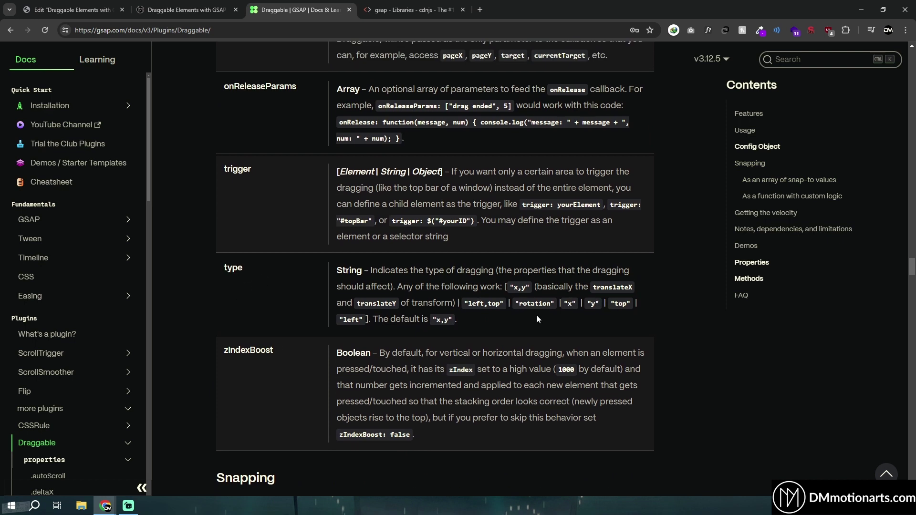
{"action": "scroll", "coordinate": [256, 221], "scroll_direction": "down", "scroll_amount": 8}
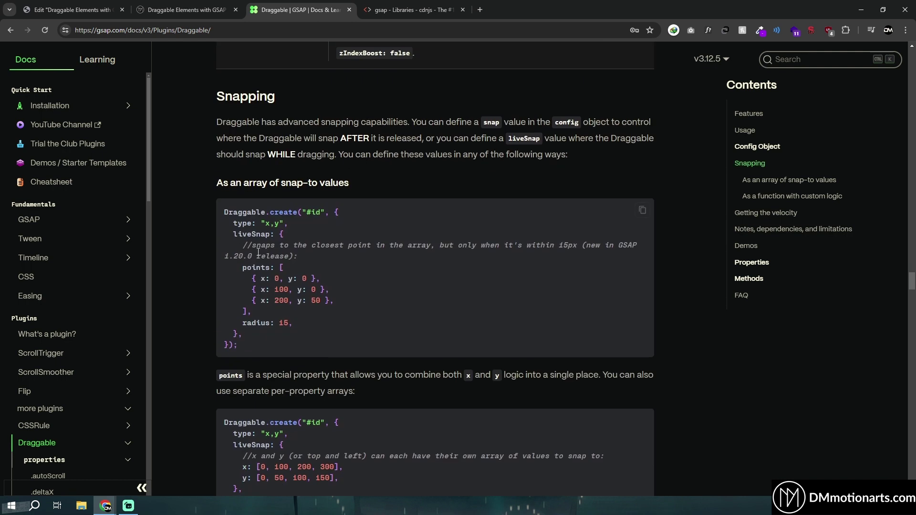
{"action": "scroll", "coordinate": [277, 306], "scroll_direction": "down", "scroll_amount": 8}
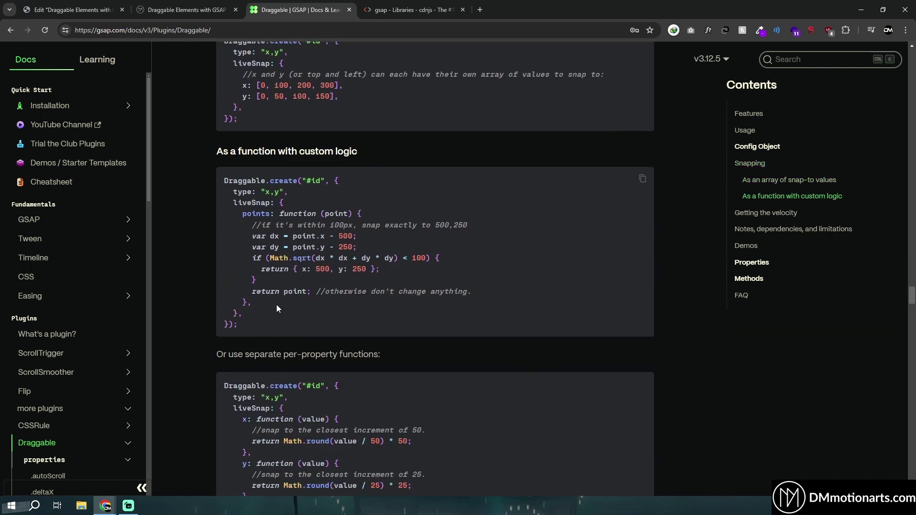
{"action": "scroll", "coordinate": [276, 304], "scroll_direction": "down", "scroll_amount": 7}
Compare with the Elementor HTML code, highlighting the .bounding-box bounds value.
{"action": "left_click", "coordinate": [186, 10]}
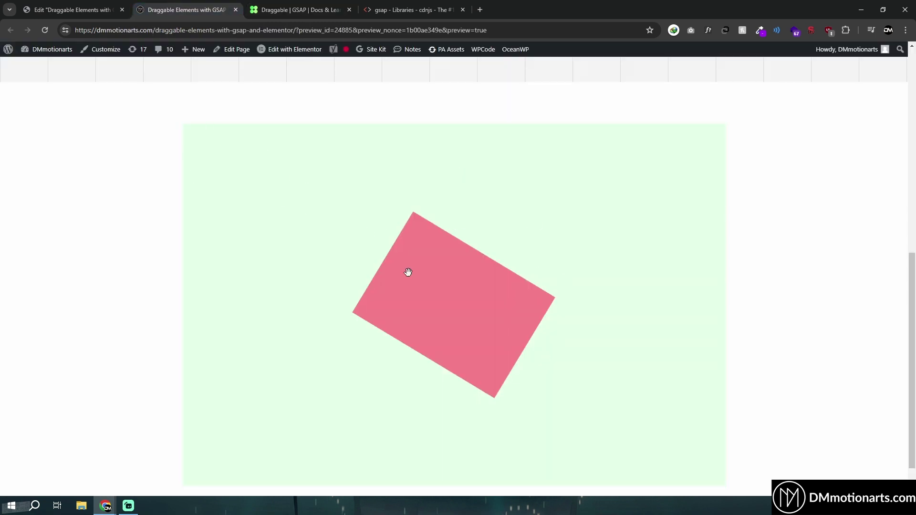
{"action": "left_click", "coordinate": [294, 10]}
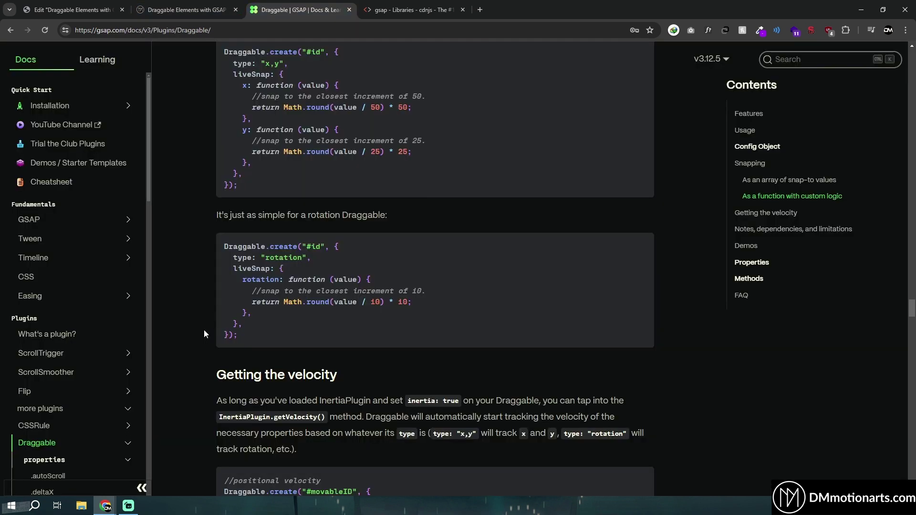
{"action": "scroll", "coordinate": [205, 330], "scroll_direction": "up", "scroll_amount": 6}
{"action": "left_click", "coordinate": [176, 5]}
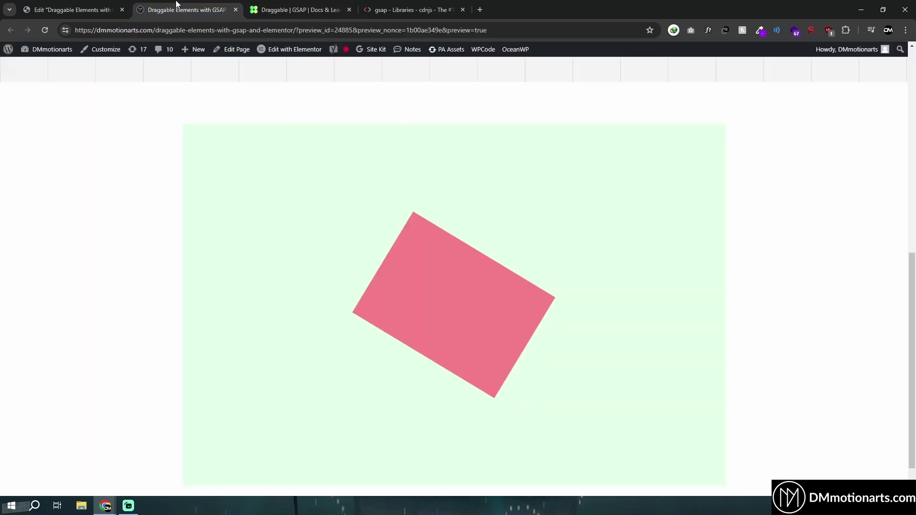
{"action": "left_click", "coordinate": [113, 5]}
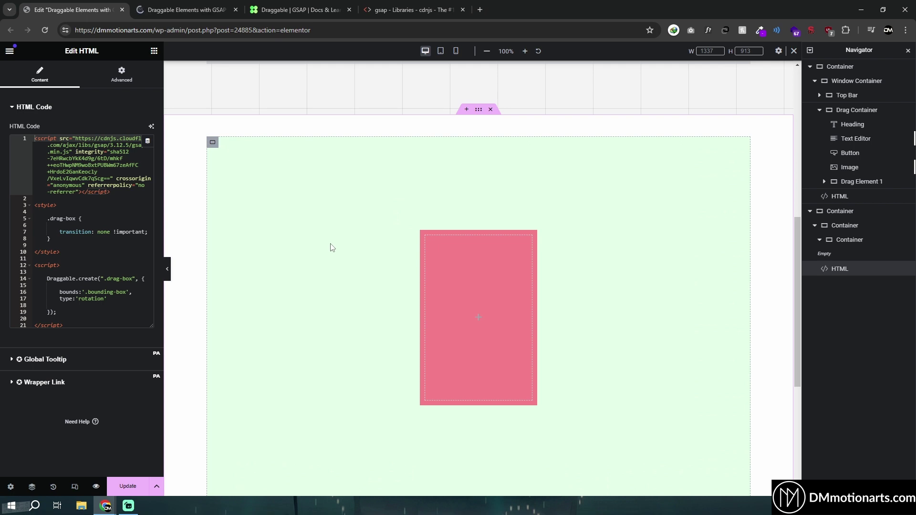
{"action": "left_click_drag", "start_coordinate": [85, 292], "coordinate": [128, 292]}
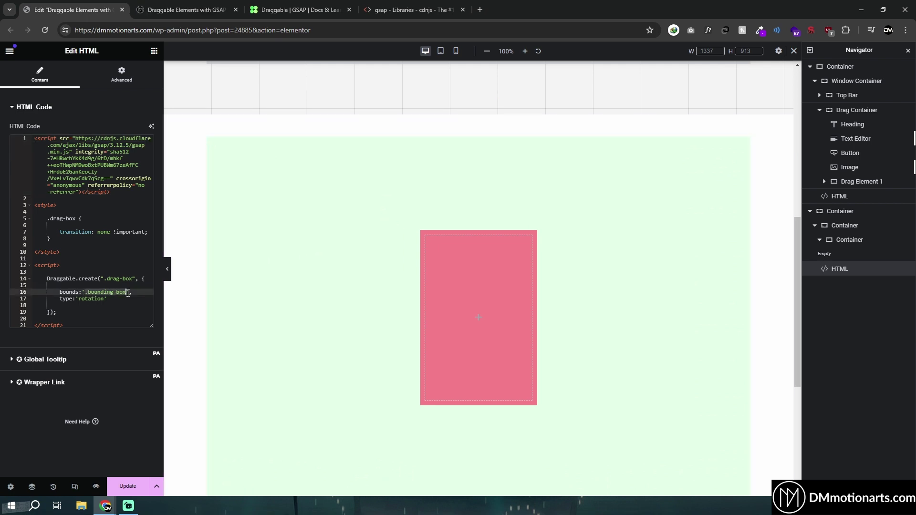
{"action": "left_click", "coordinate": [128, 292]}
Scroll back up through the Draggable docs, then return to the live page preview.
{"action": "left_click", "coordinate": [295, 4]}
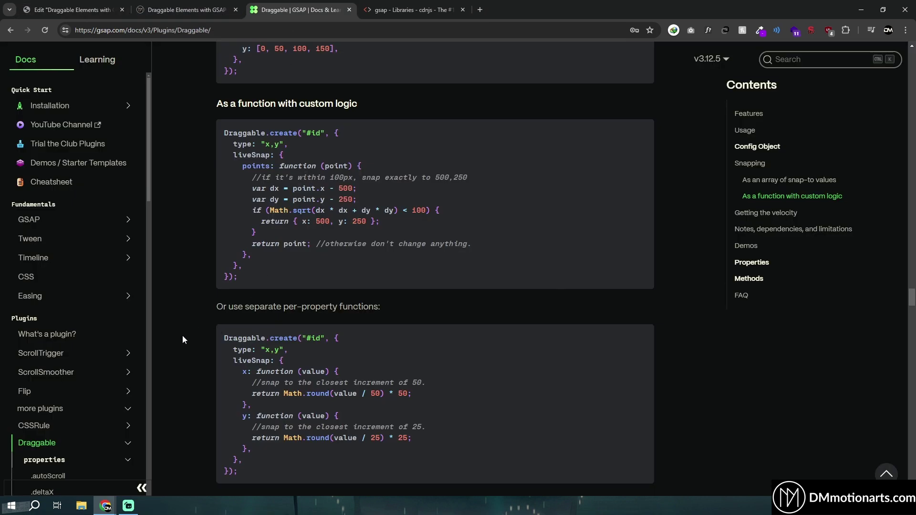
{"action": "scroll", "coordinate": [189, 339], "scroll_direction": "up", "scroll_amount": 7}
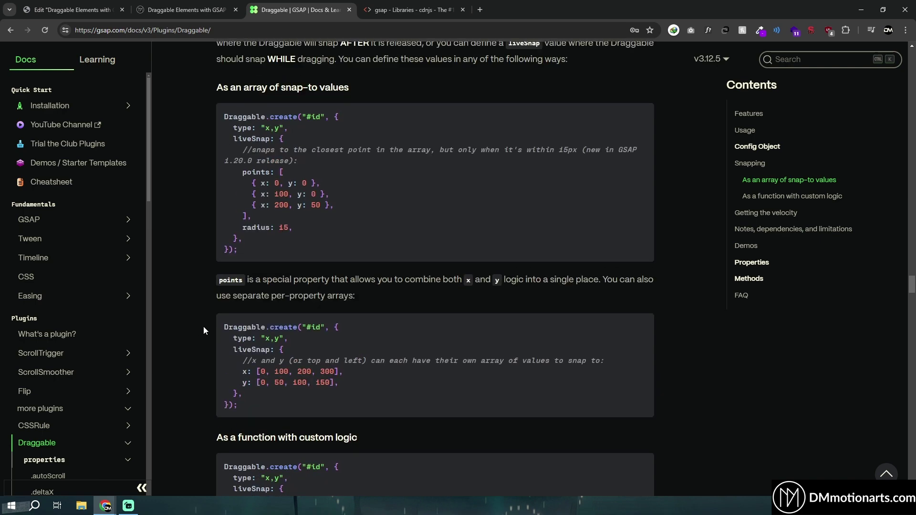
{"action": "scroll", "coordinate": [203, 326], "scroll_direction": "up", "scroll_amount": 5}
{"action": "scroll", "coordinate": [251, 308], "scroll_direction": "down", "scroll_amount": 2}
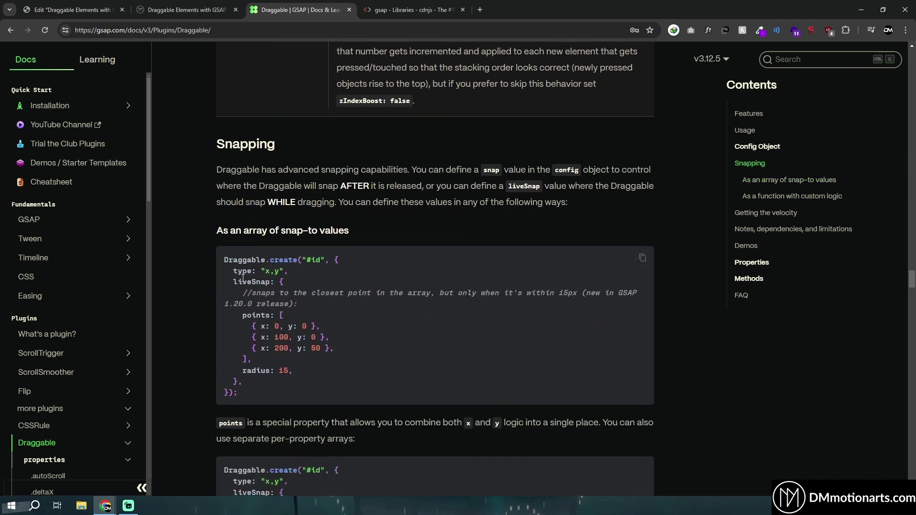
{"action": "scroll", "coordinate": [332, 346], "scroll_direction": "up", "scroll_amount": 20}
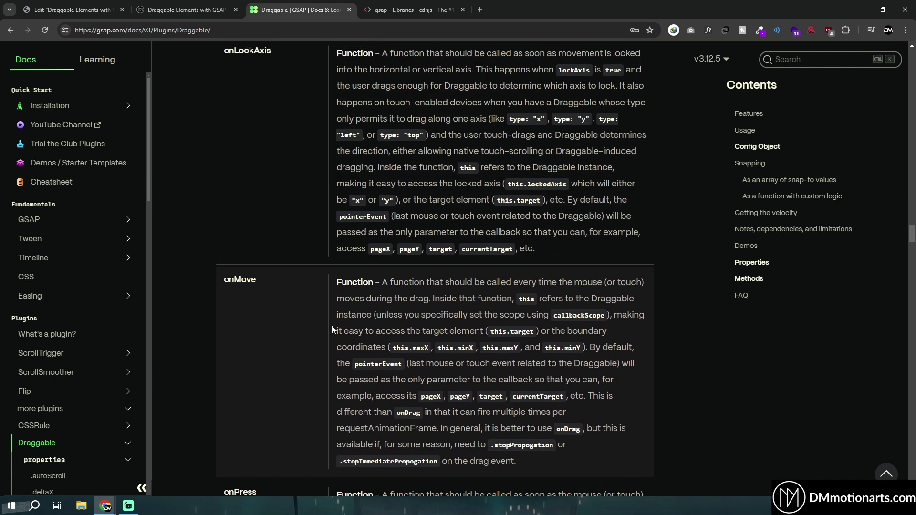
{"action": "scroll", "coordinate": [332, 329], "scroll_direction": "up", "scroll_amount": 5}
{"action": "left_click", "coordinate": [186, 10]}
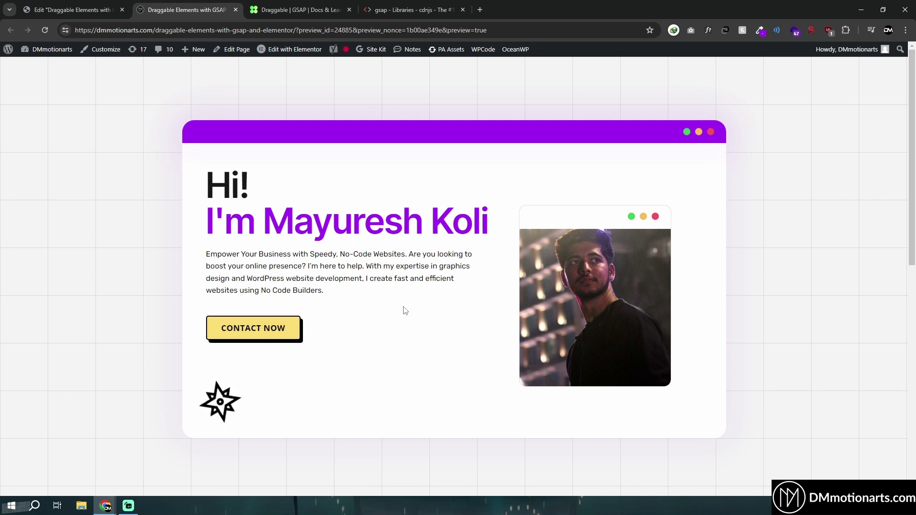
Drag the hero's photo card up about 47 px, then nudge it slightly up and right.
{"action": "left_click_drag", "start_coordinate": [583, 312], "coordinate": [584, 289]}
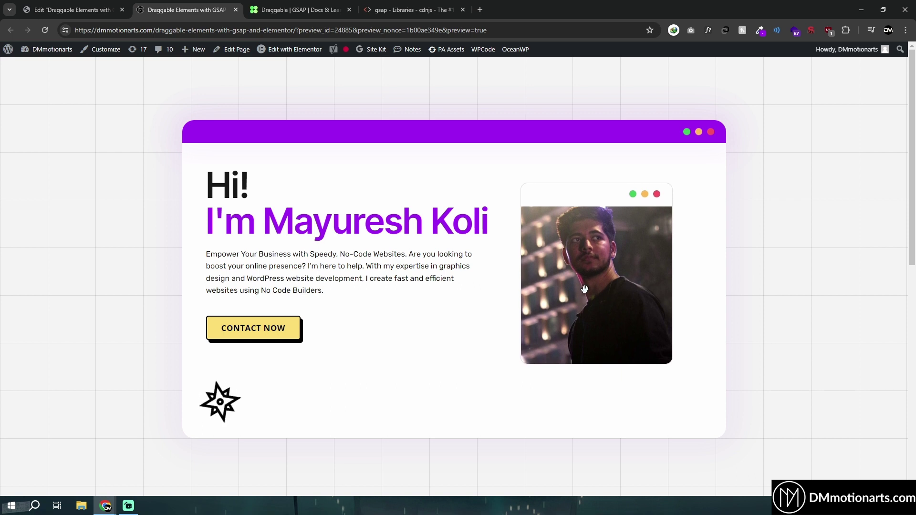
{"action": "left_click_drag", "start_coordinate": [591, 291], "coordinate": [591, 289]}
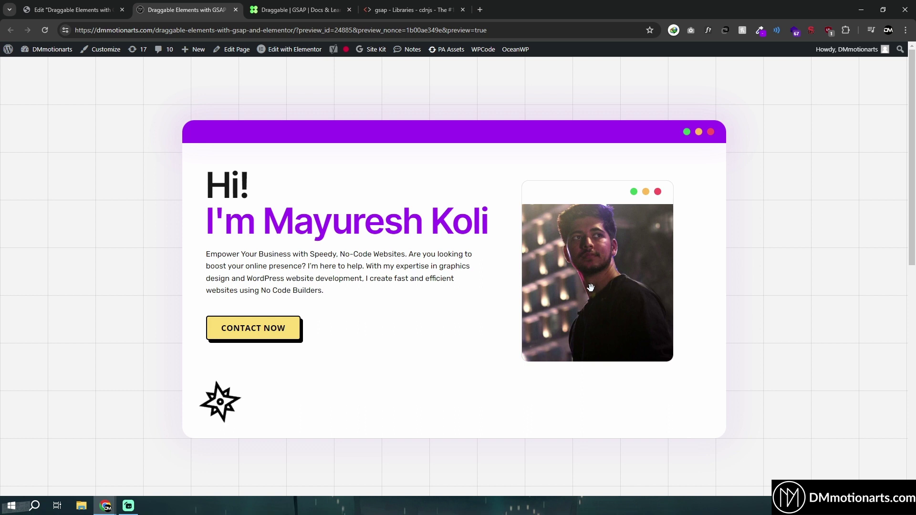